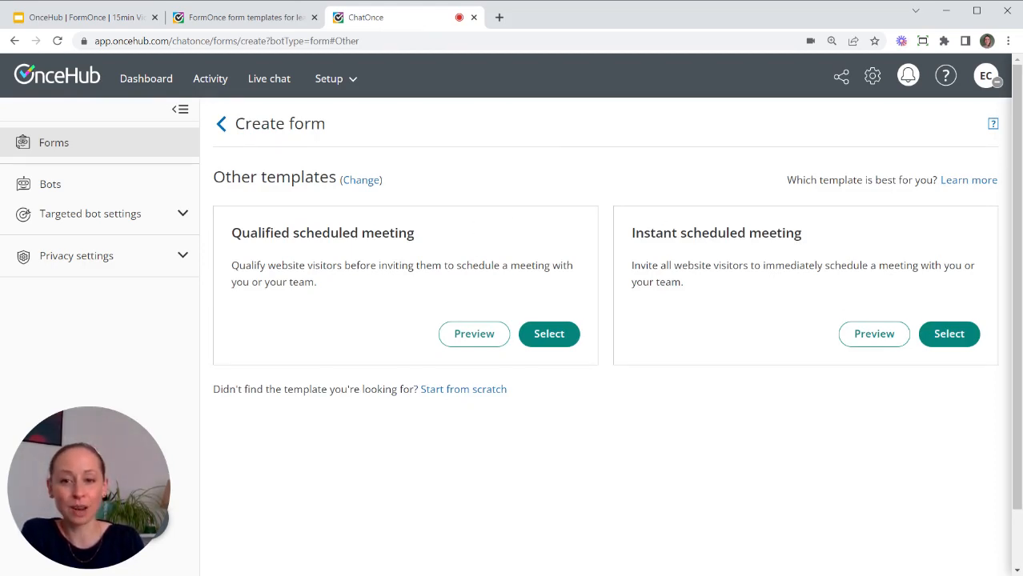
Create a form named 'Demo meeting' from the Qualified scheduled meeting template.
click(548, 334)
drag(573, 321, 403, 329)
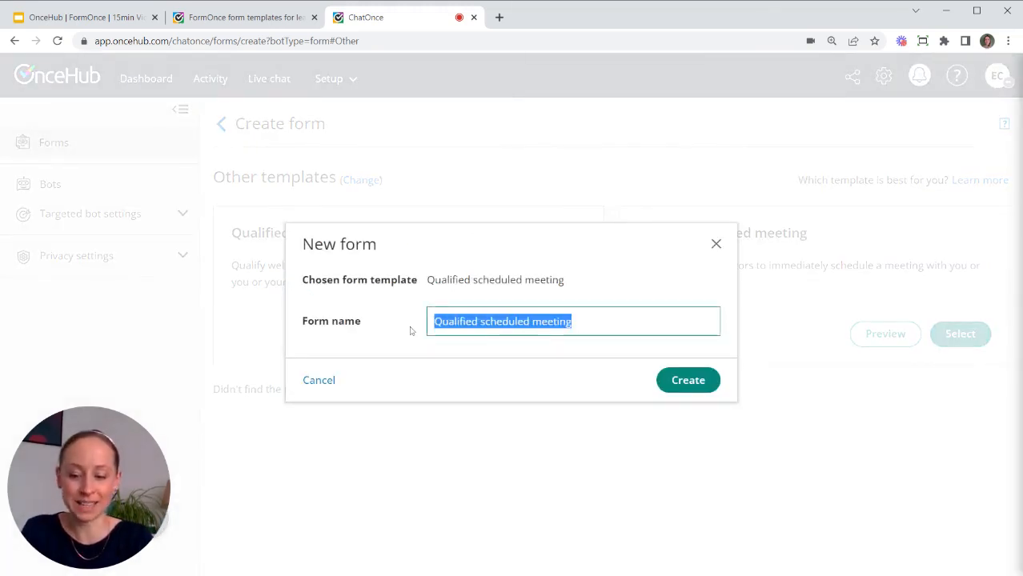
text(Demo meeting)
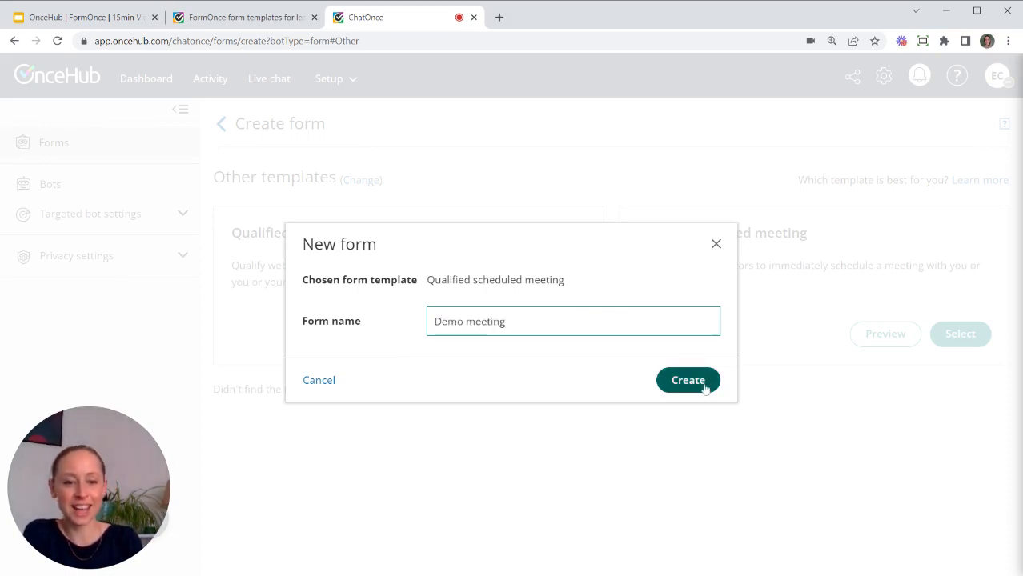
click(710, 383)
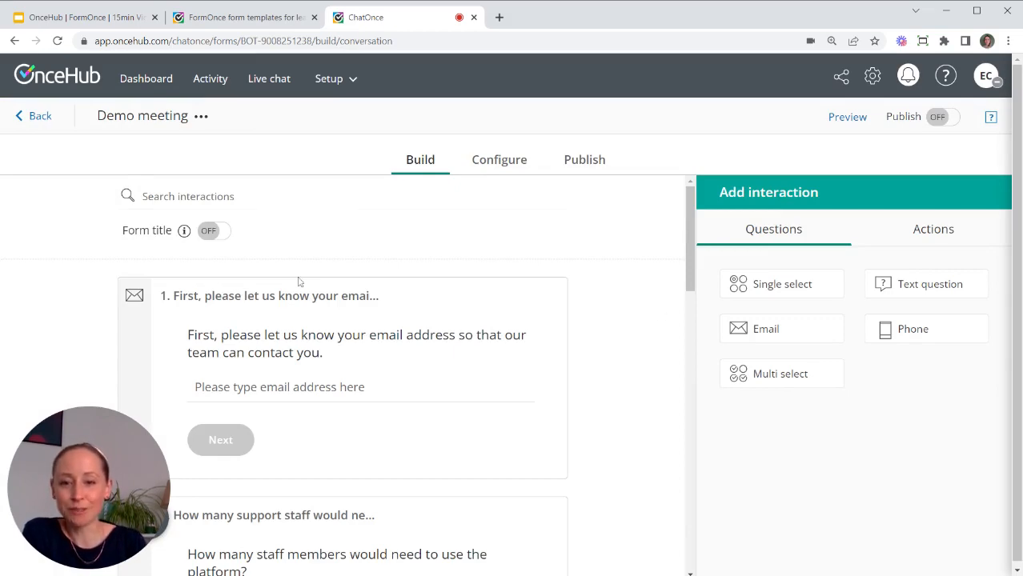
scroll(445, 349, down, 5)
scroll(447, 353, up, 3)
scroll(465, 374, up, 4)
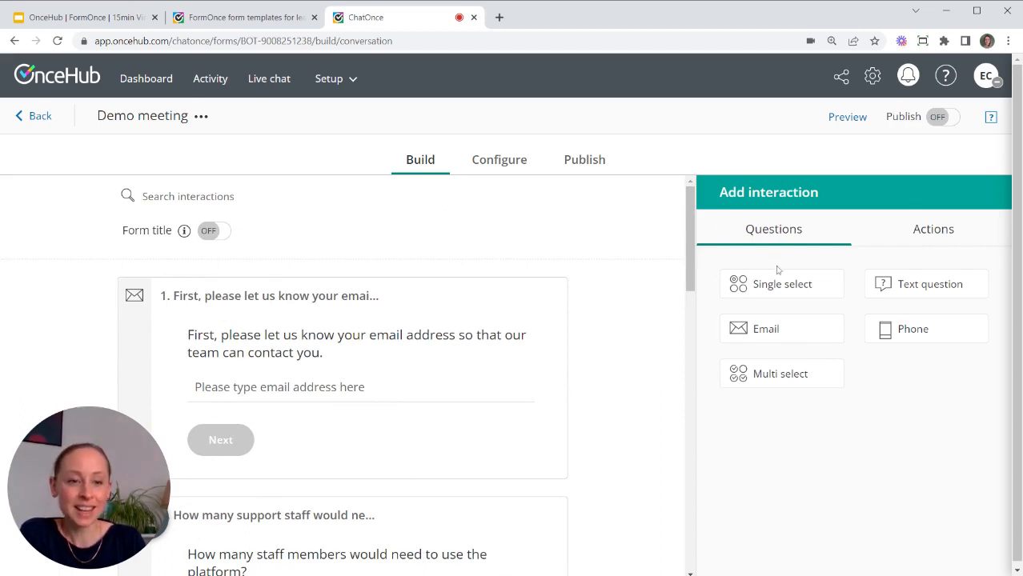
click(949, 229)
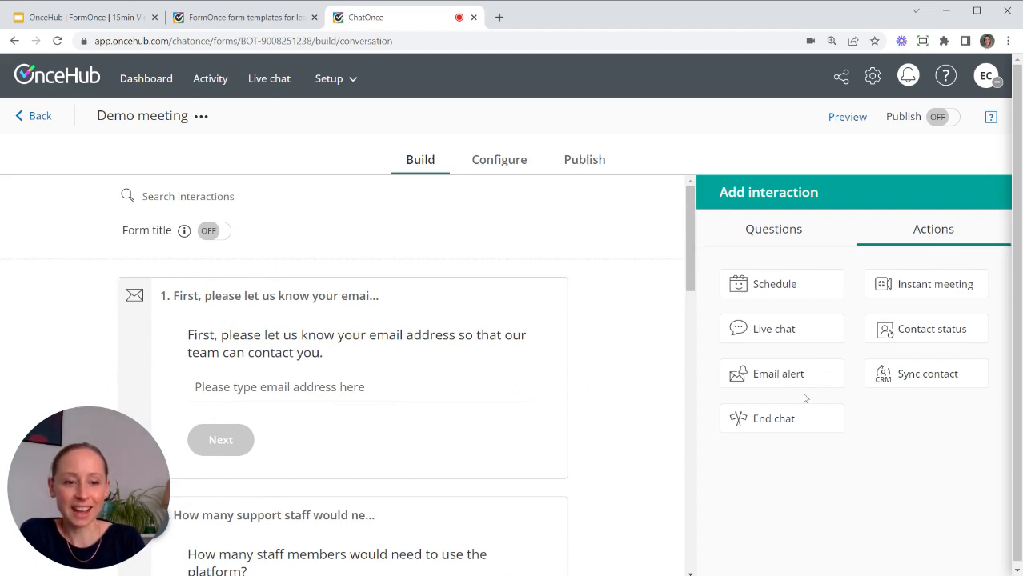
click(790, 232)
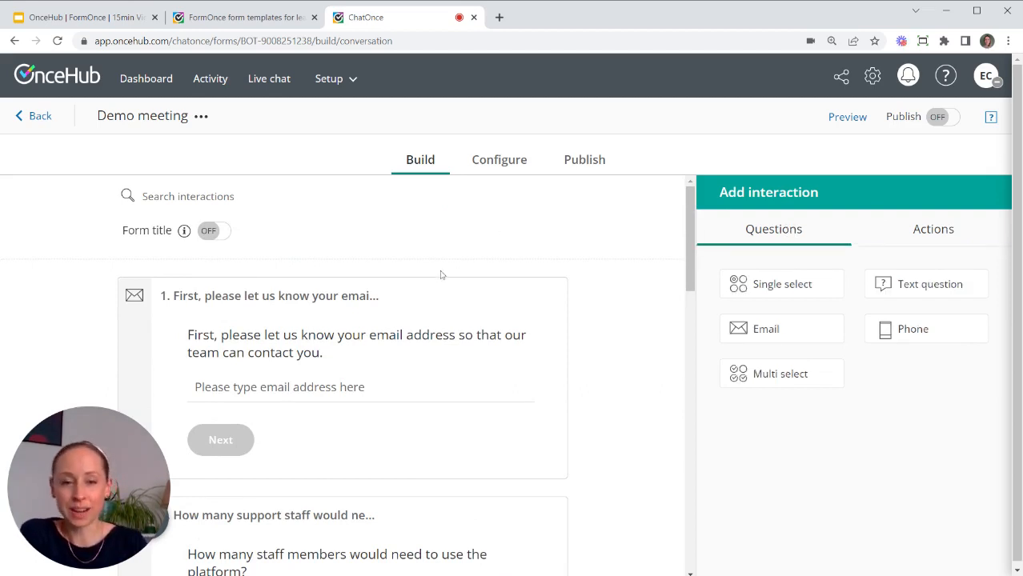
scroll(447, 361, down, 6)
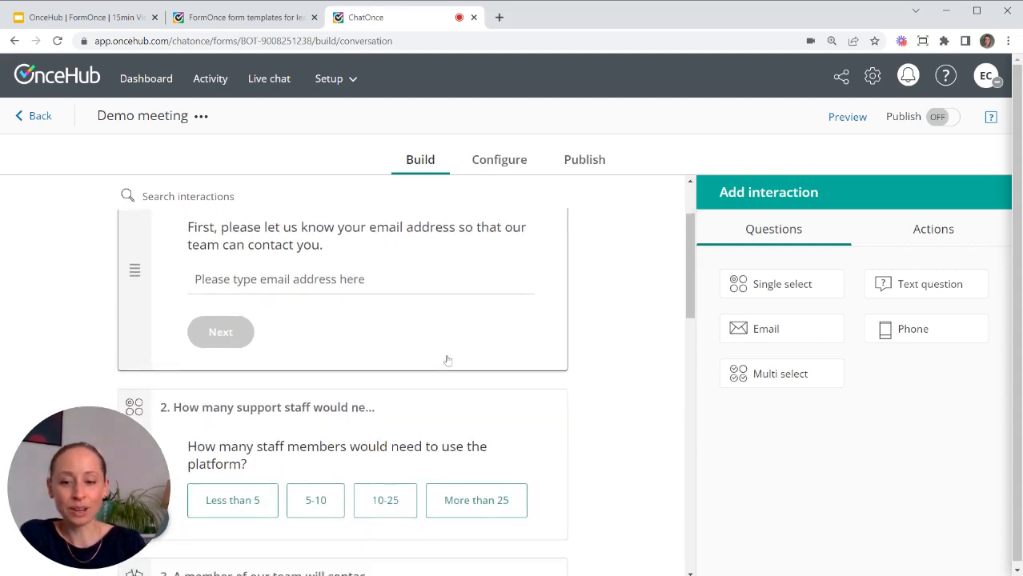
scroll(447, 365, down, 3)
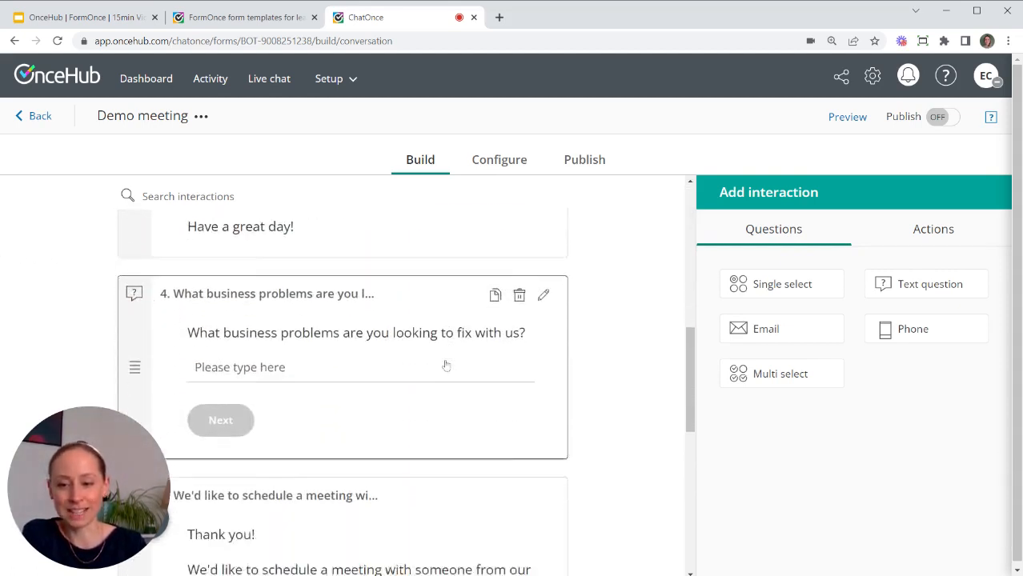
scroll(447, 364, up, 4)
scroll(447, 365, up, 5)
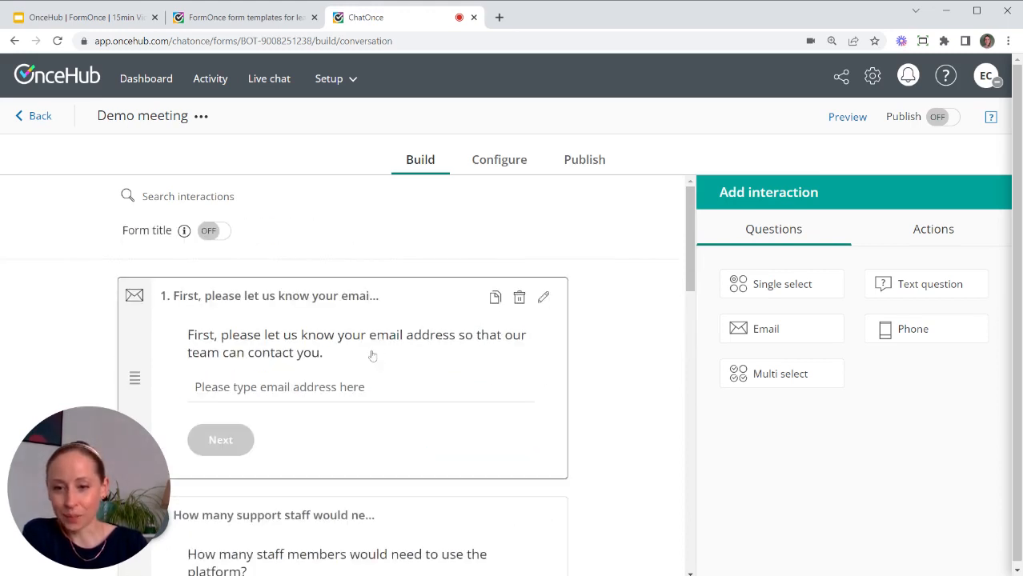
scroll(370, 365, down, 3)
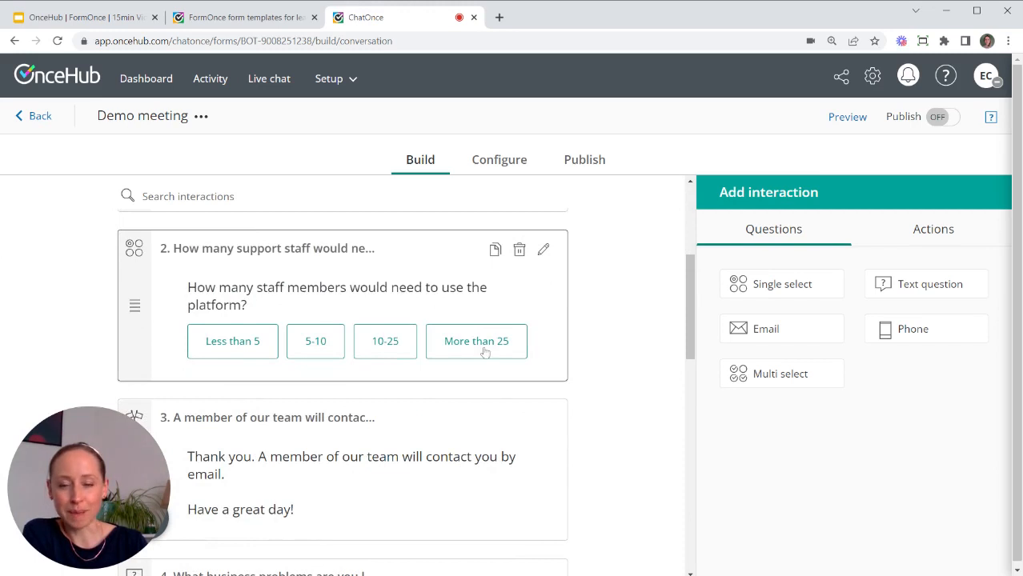
scroll(335, 332, down, 5)
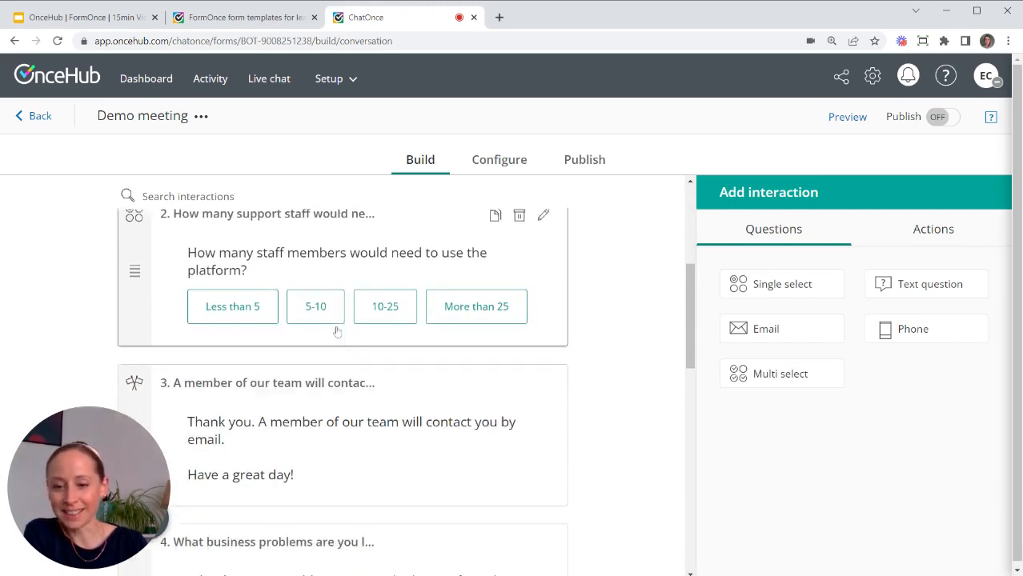
scroll(337, 332, down, 5)
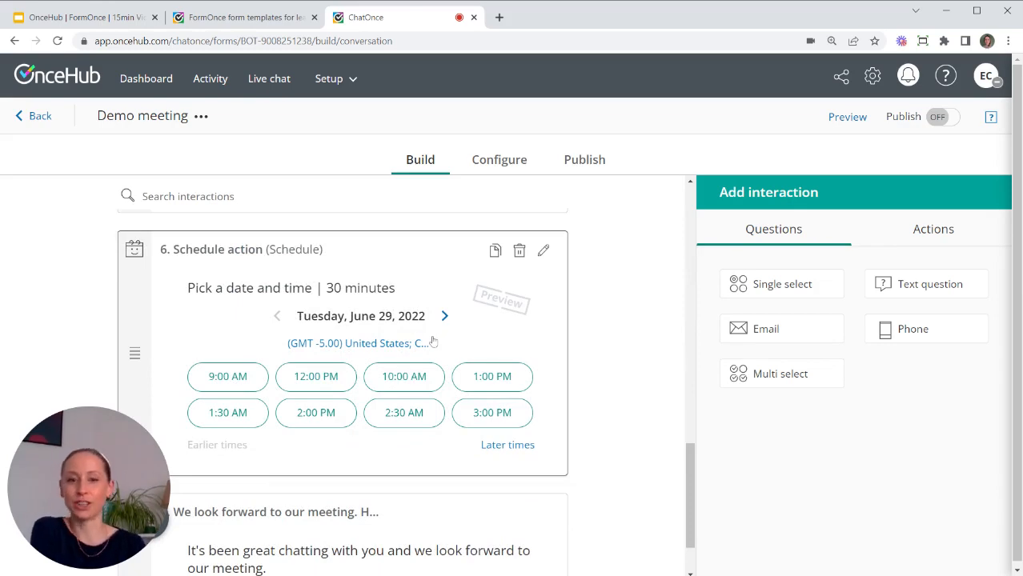
scroll(430, 341, up, 12)
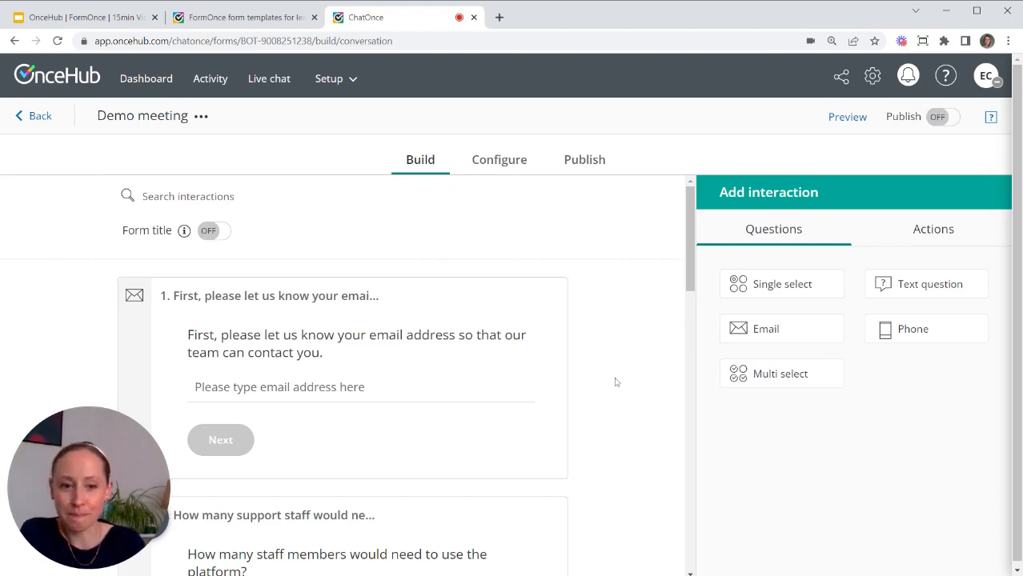
scroll(649, 321, down, 2)
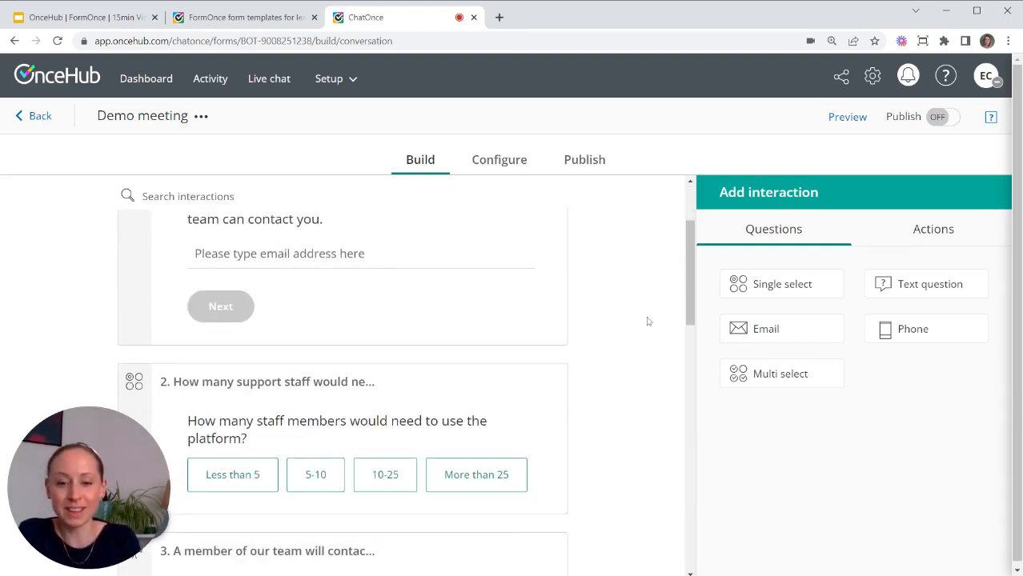
scroll(602, 378, down, 2)
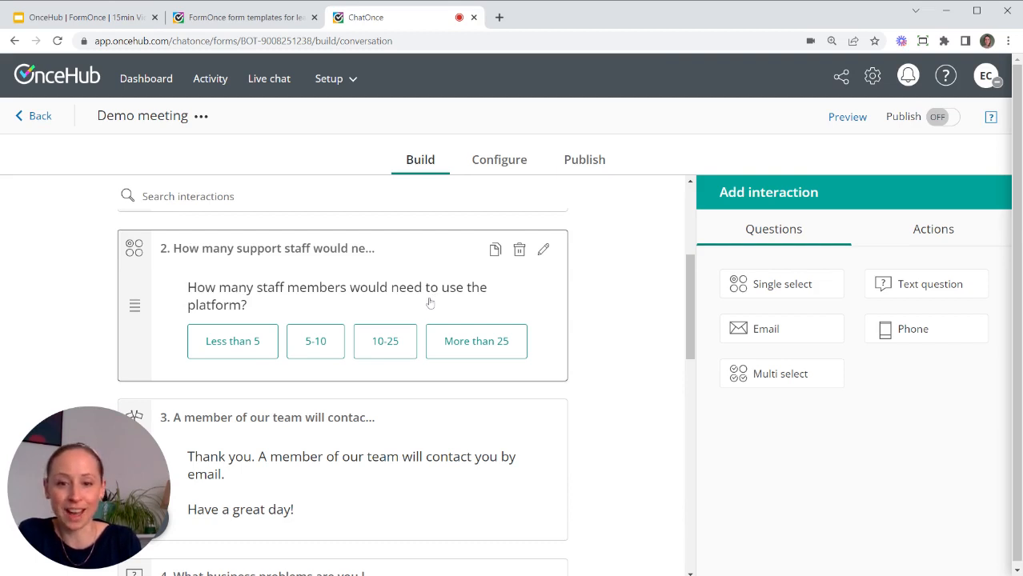
Change question 2's first two answer options to Less than 10 and 10-50.
click(377, 275)
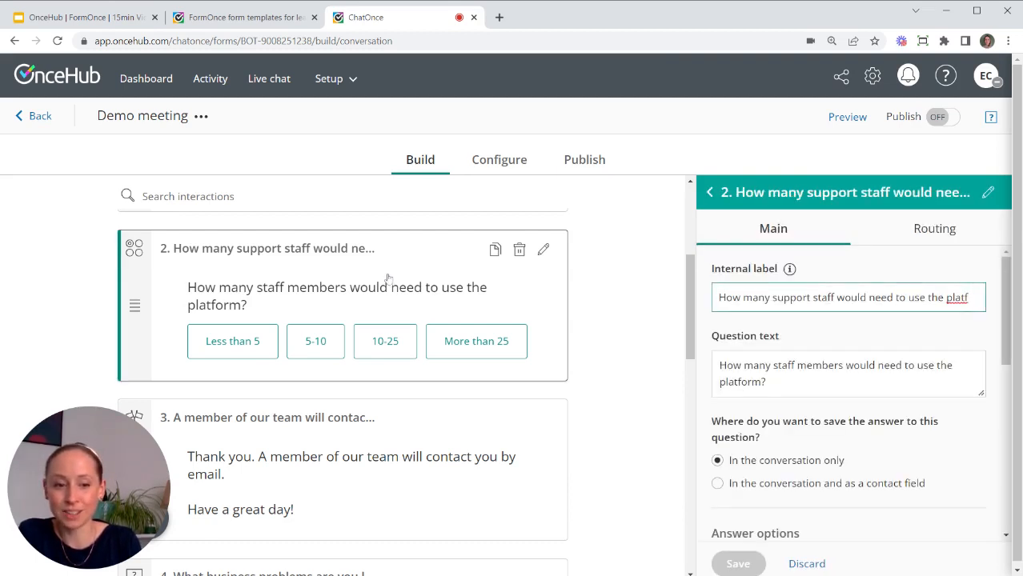
scroll(902, 439, down, 4)
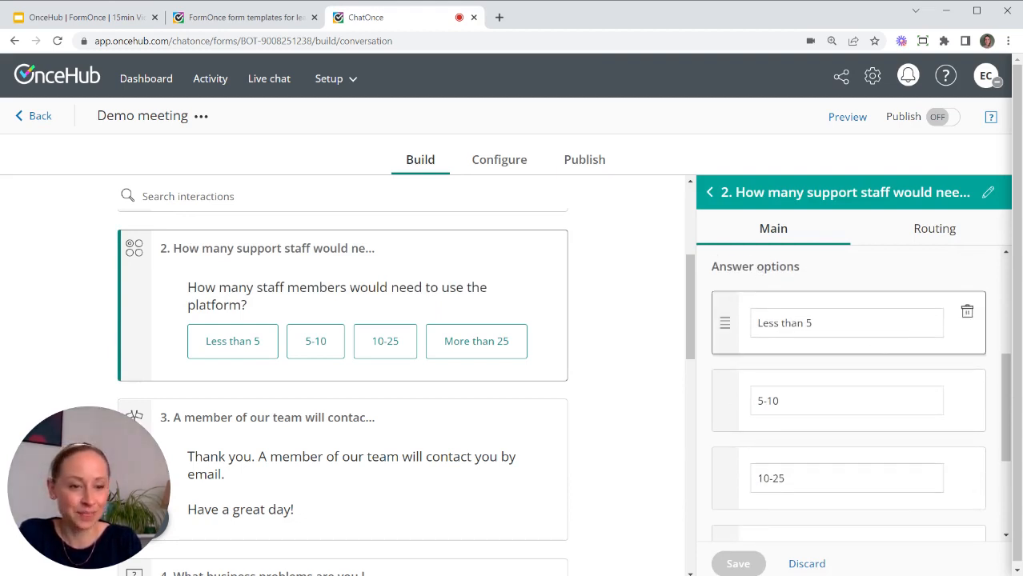
drag(810, 322, 732, 321)
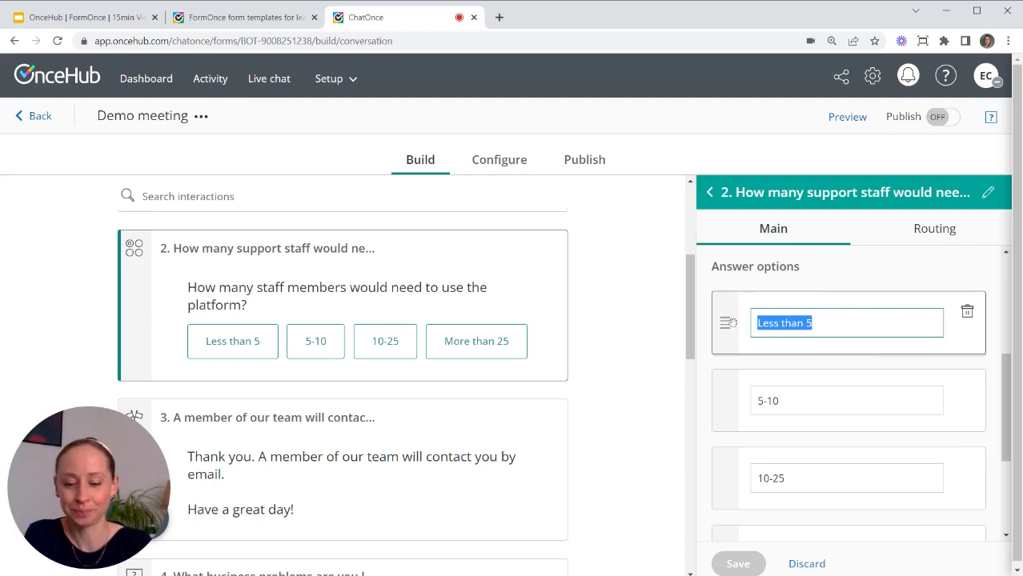
text(Less tha)
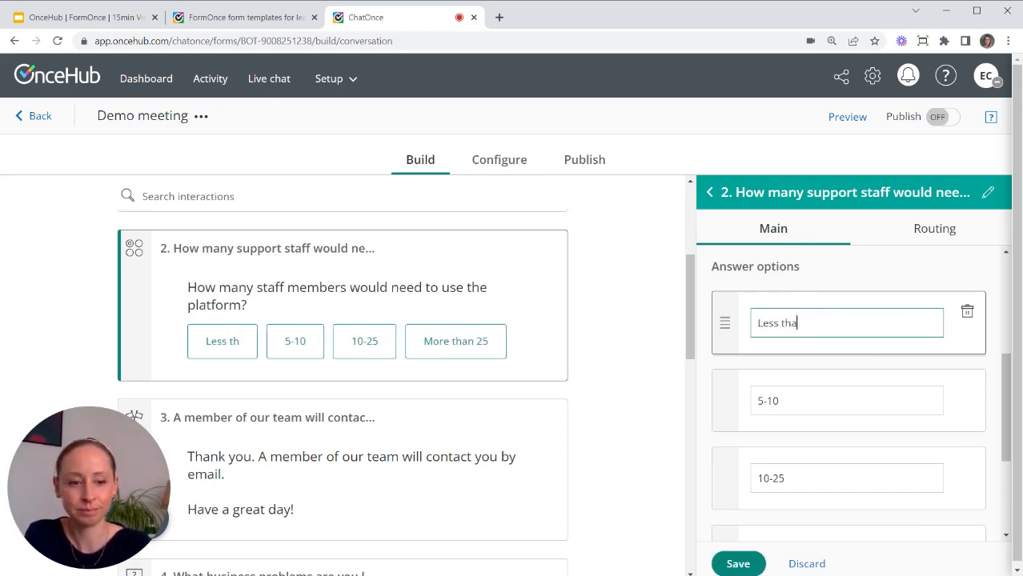
text(n 10)
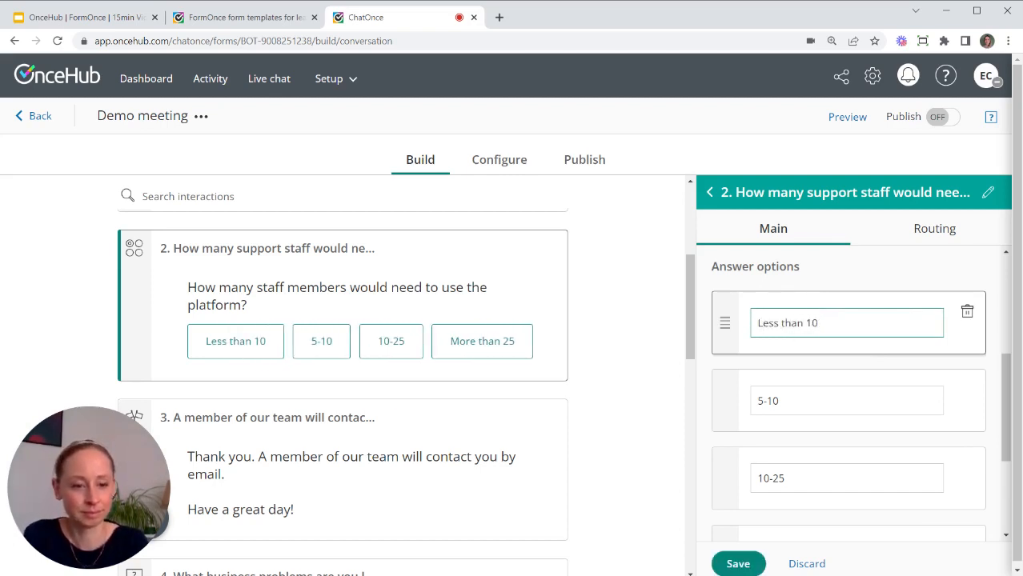
key(Tab)
text(1)
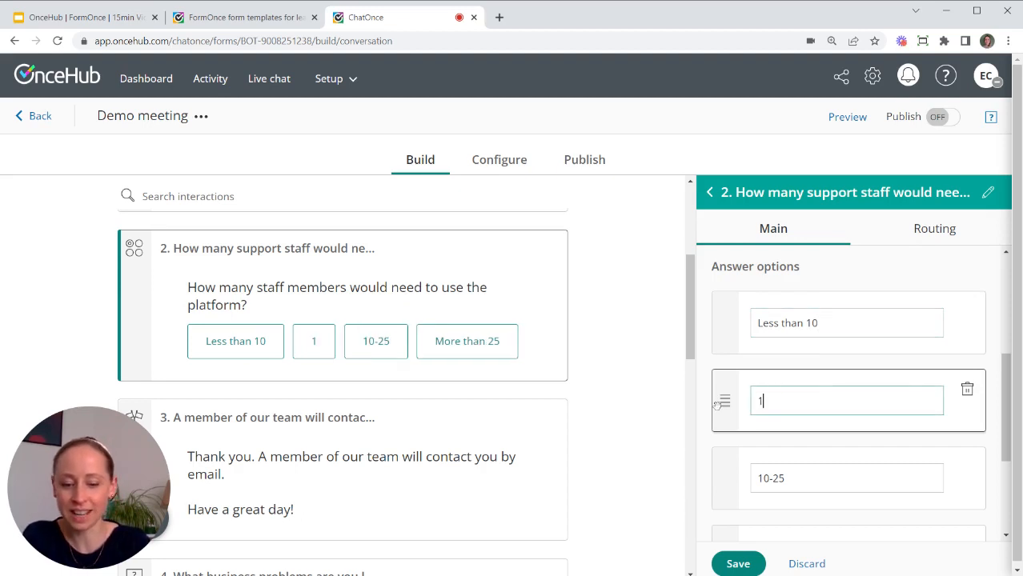
text(0-50)
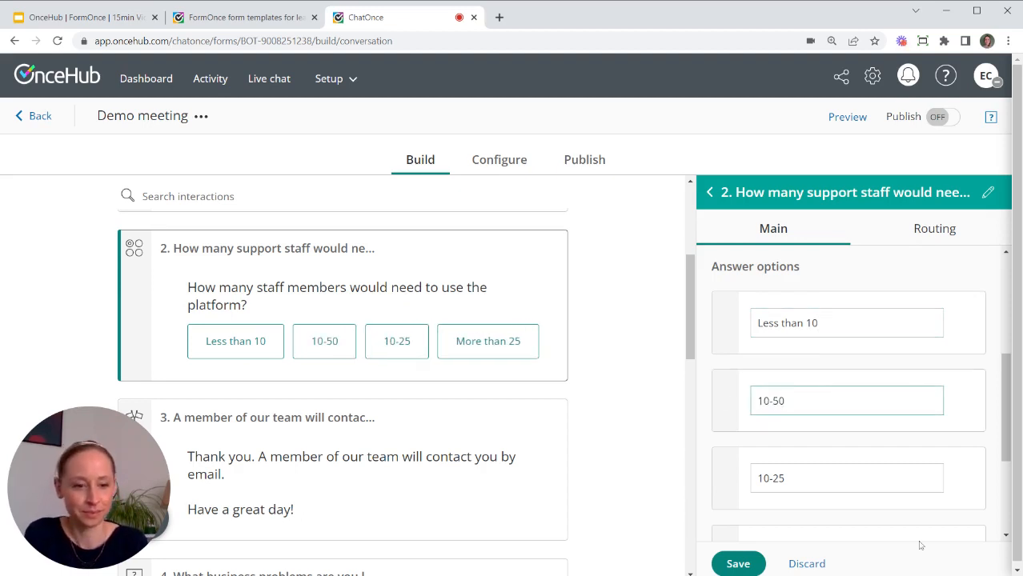
Change the third and fourth answer options to 50-100 and 100+, and save.
scroll(863, 455, down, 1)
click(792, 412)
drag(788, 411, 744, 411)
text(50-1)
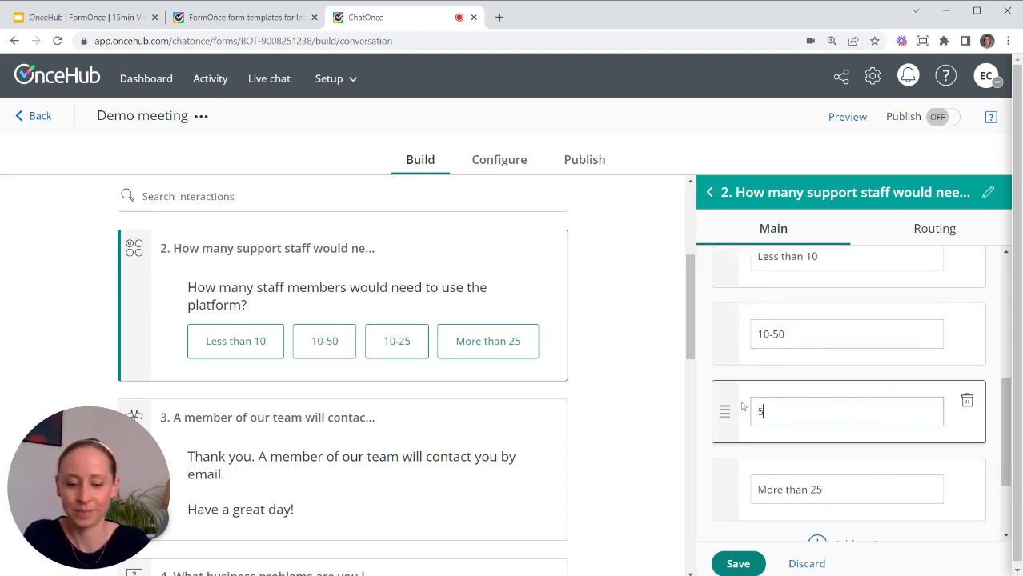
text(00)
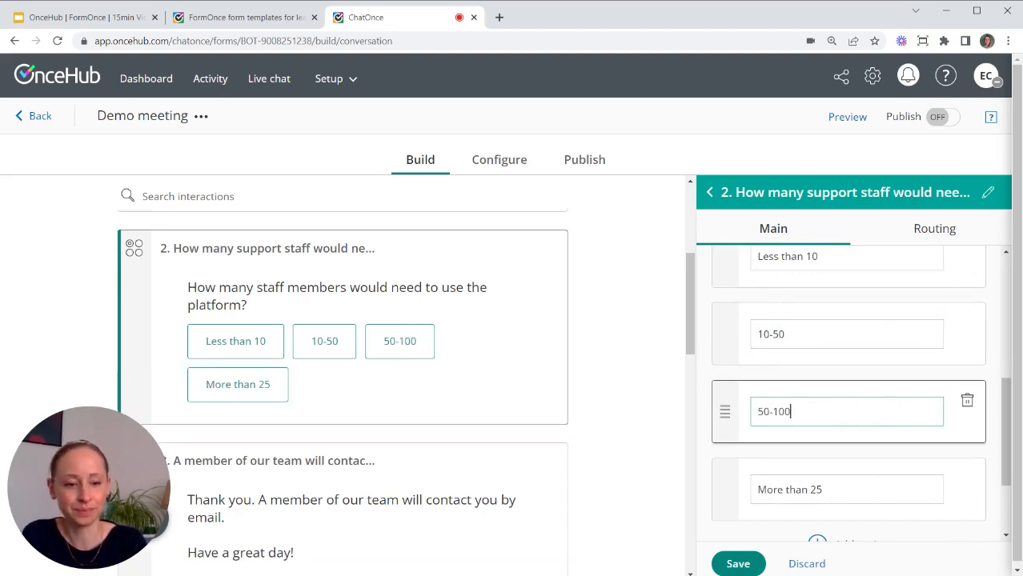
key(Tab)
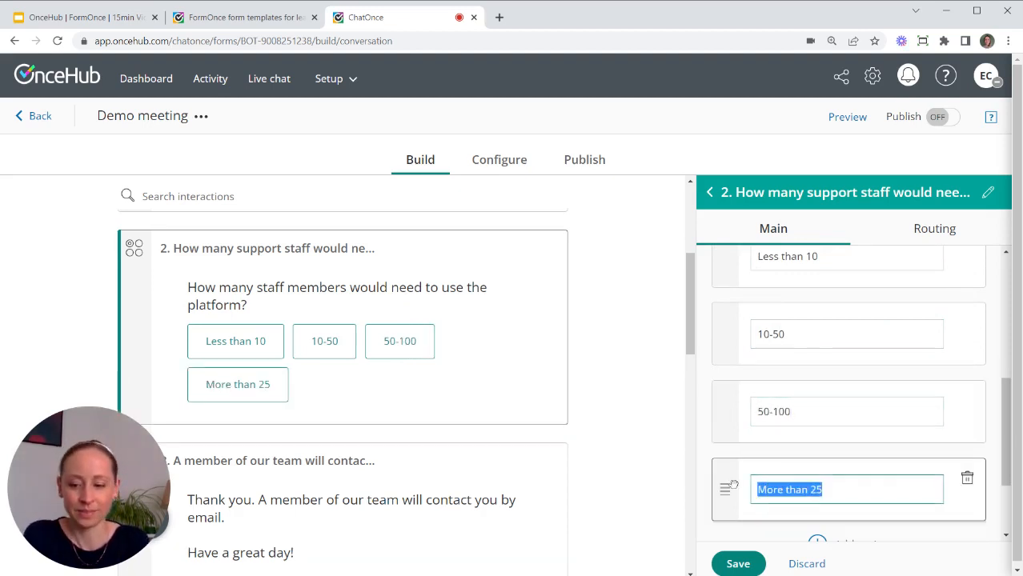
text(100+)
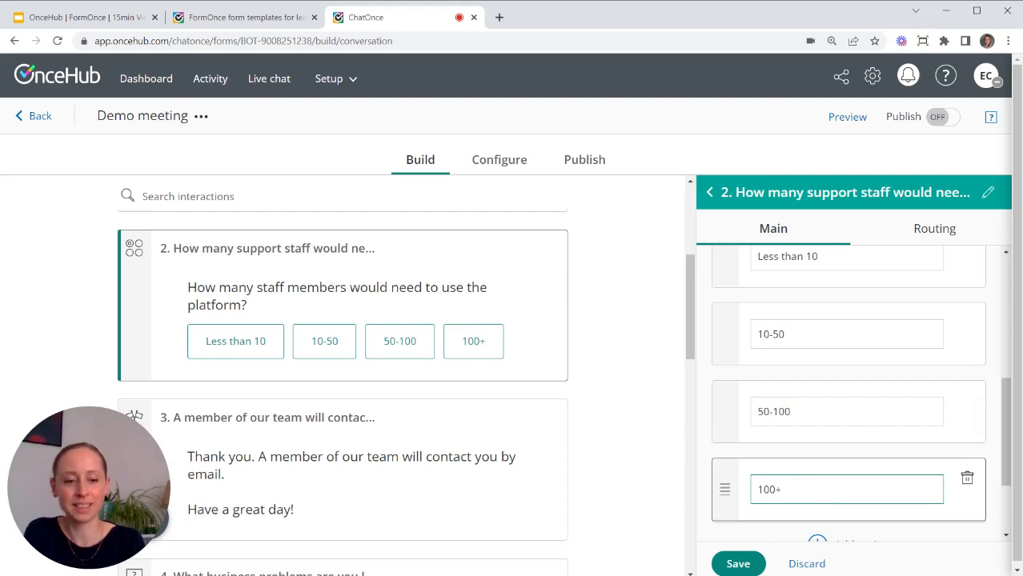
click(737, 561)
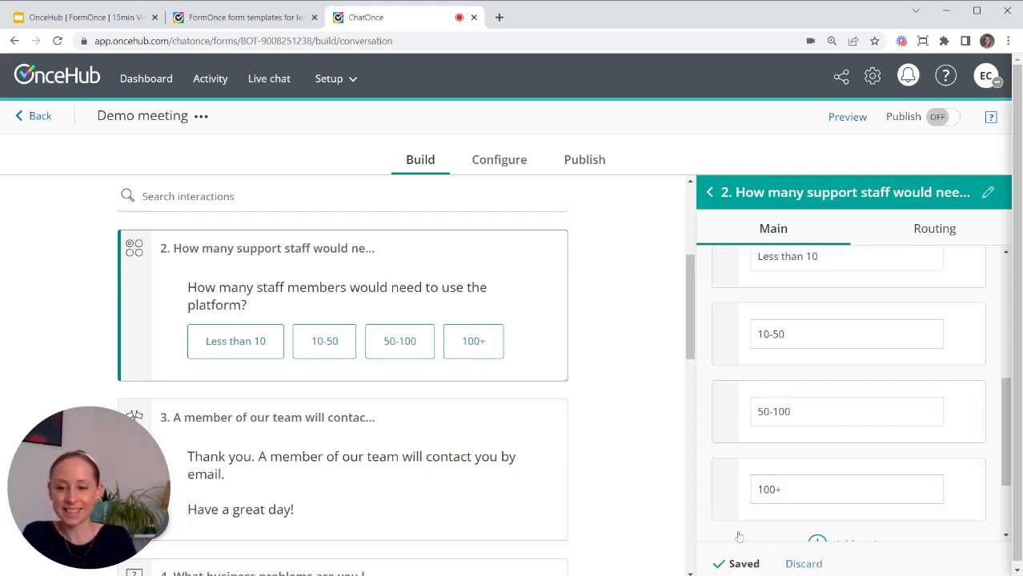
Review question 2's routing (Less than 10 to question 3, others to question 4), then close it.
click(936, 229)
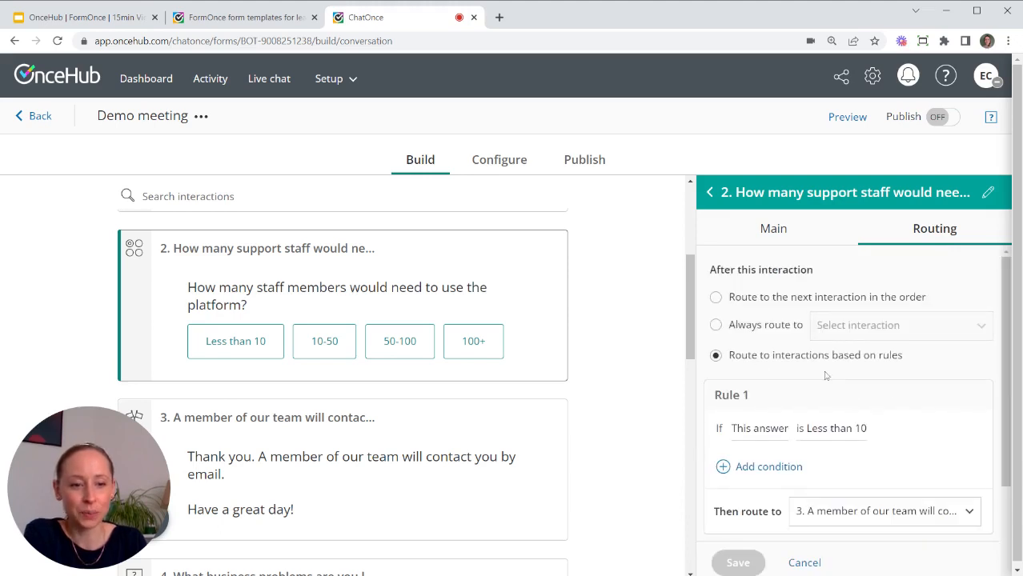
scroll(800, 364, down, 1)
scroll(729, 363, down, 1)
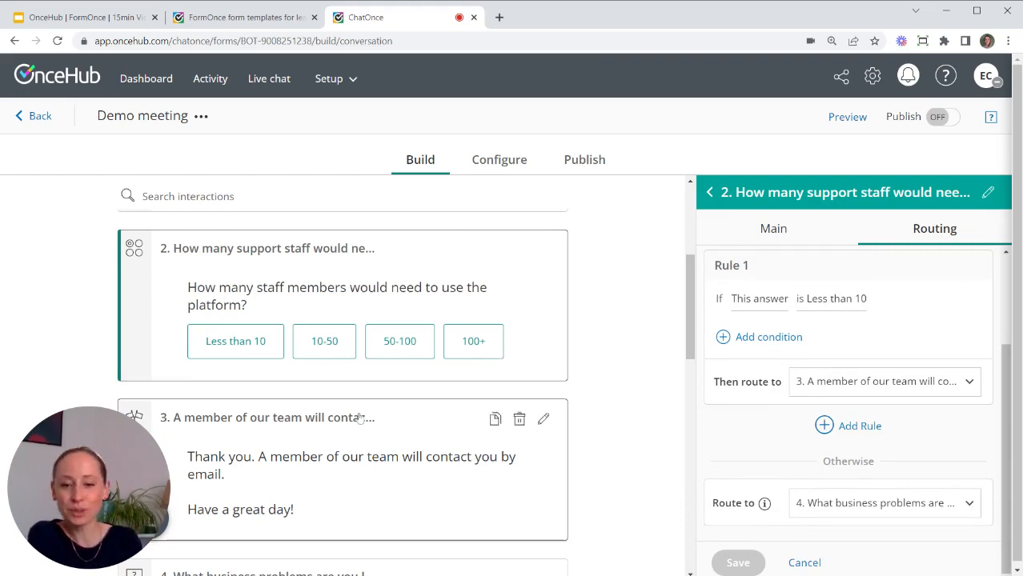
scroll(367, 449, down, 2)
scroll(368, 449, up, 6)
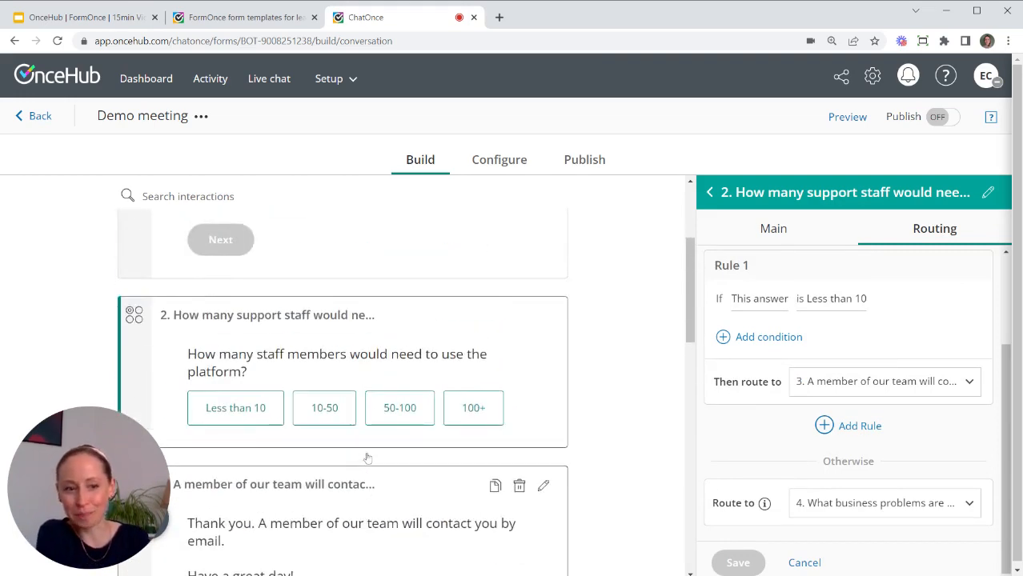
scroll(398, 401, down, 4)
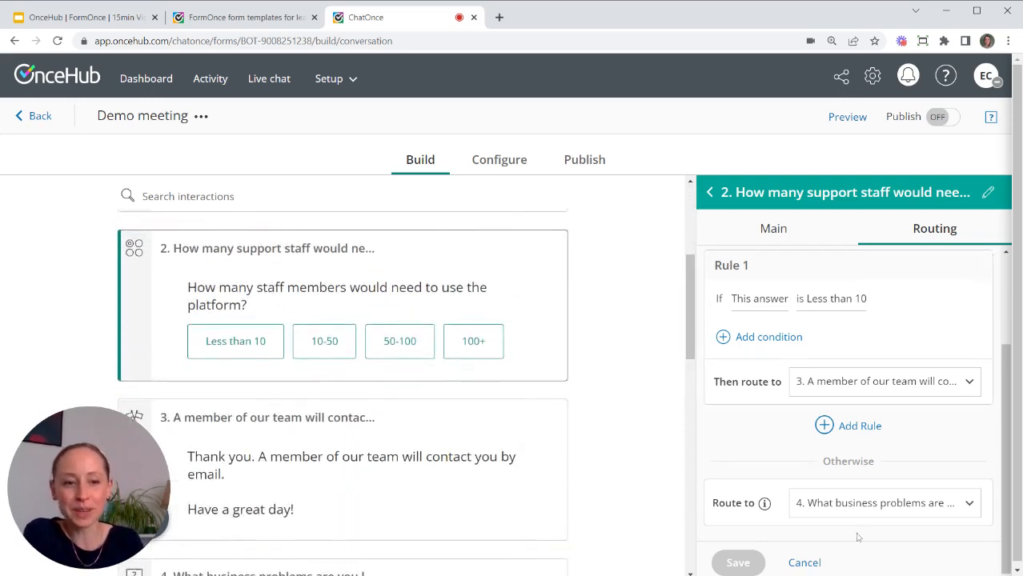
click(709, 192)
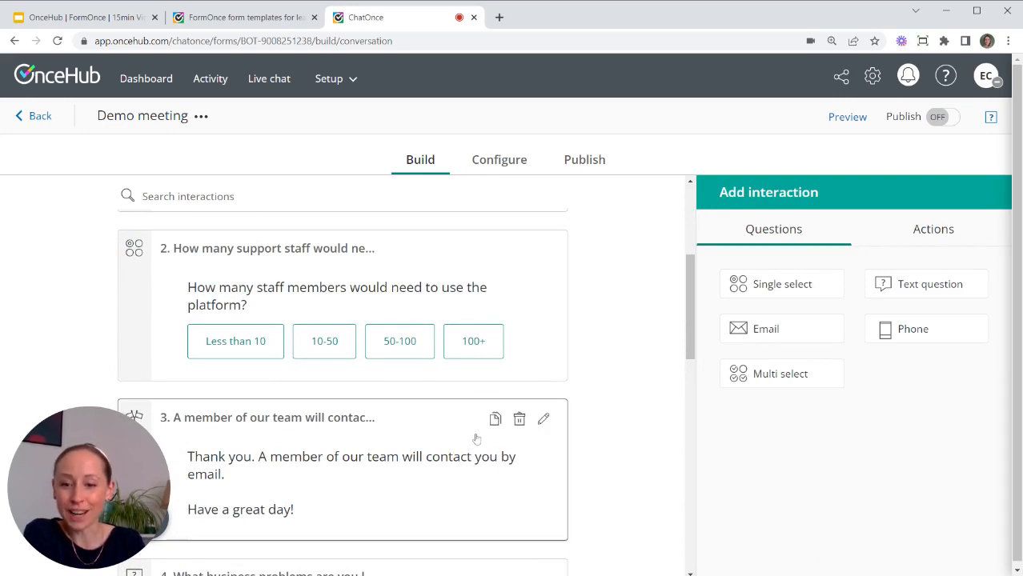
scroll(476, 438, down, 7)
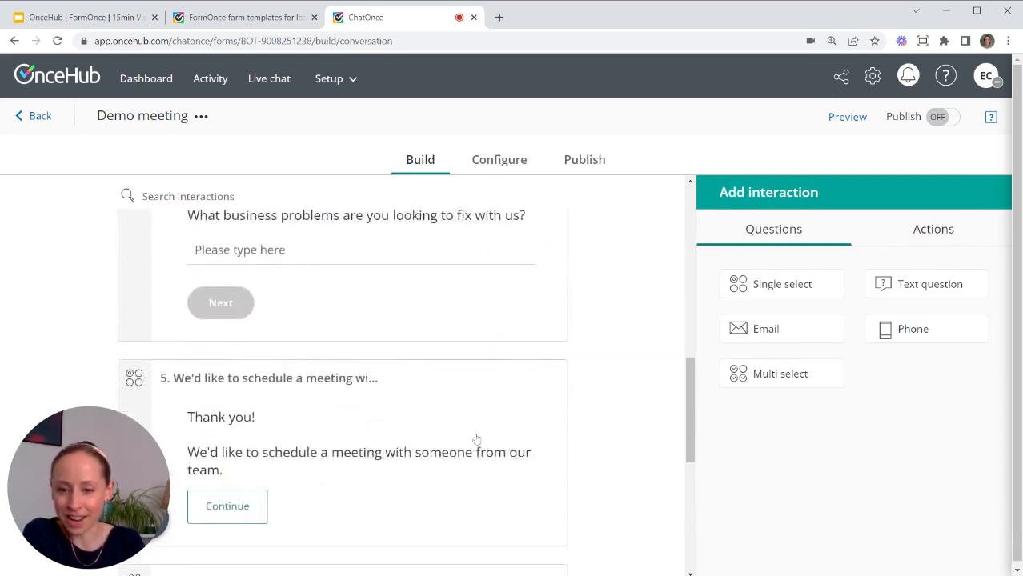
scroll(475, 439, down, 3)
scroll(432, 336, up, 1)
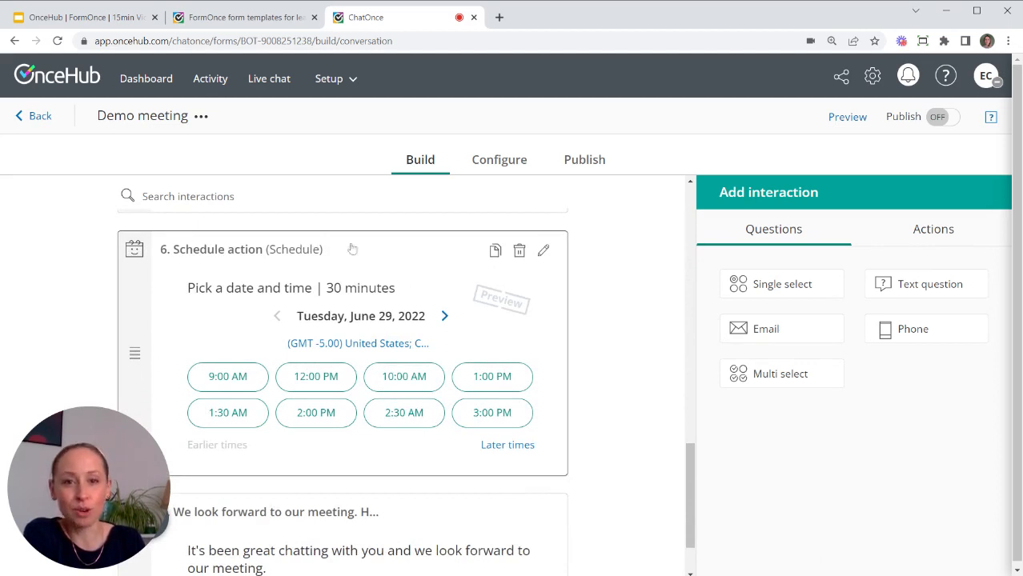
Set the Schedule action to 30-minute meeting with the sales rep's booking page as owner, and save.
click(409, 269)
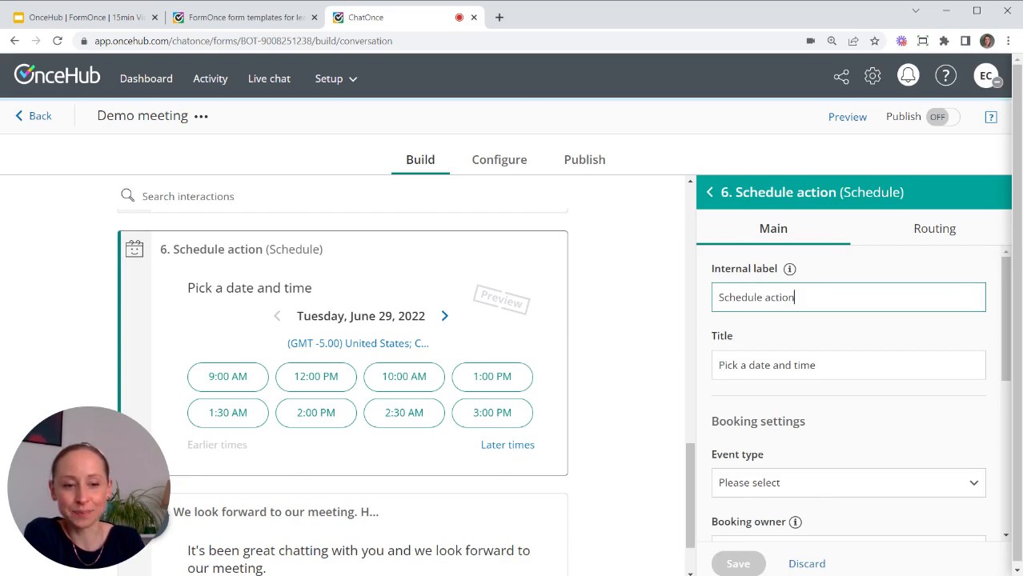
scroll(845, 319, down, 1)
scroll(844, 320, down, 1)
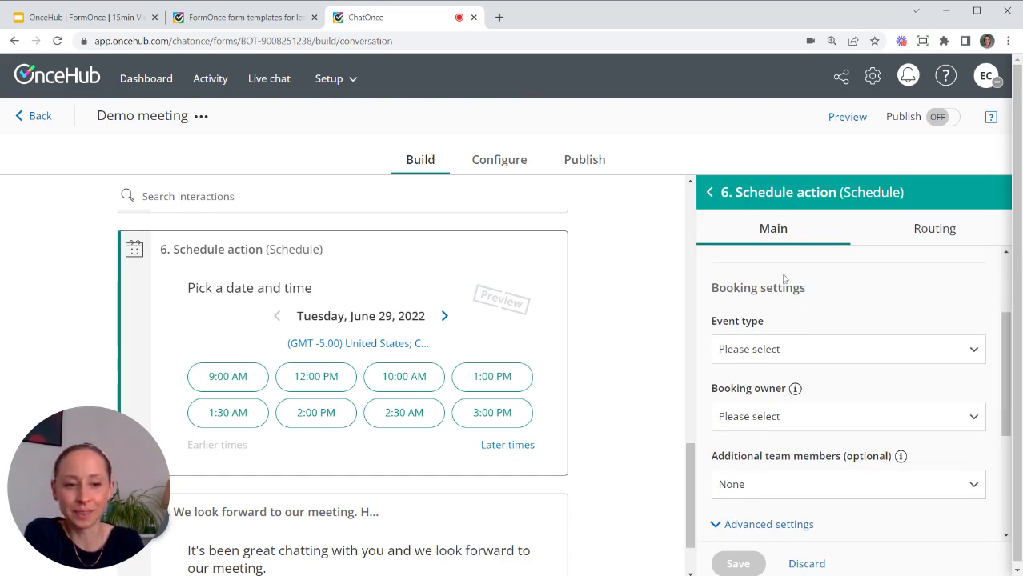
click(790, 354)
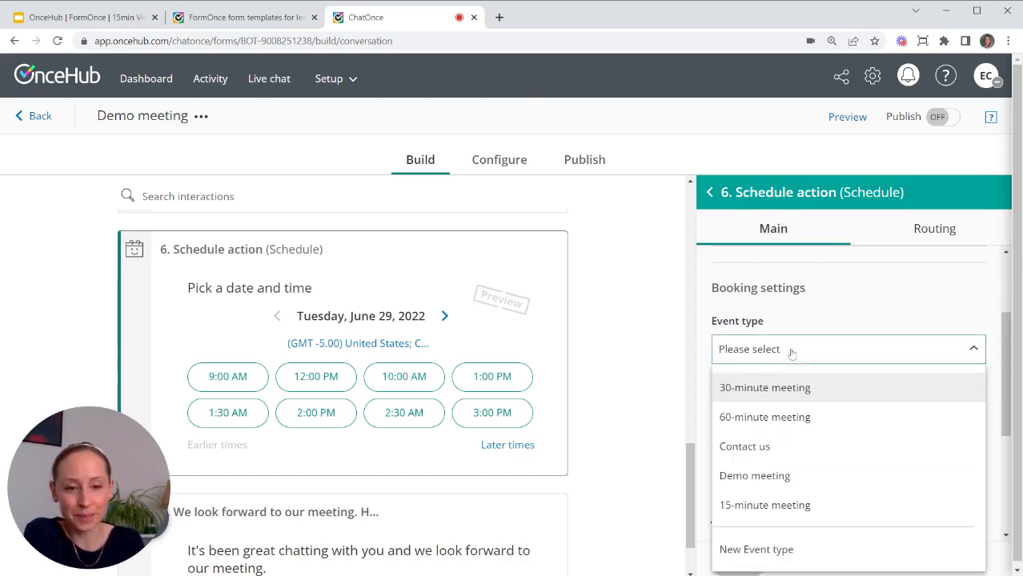
click(778, 389)
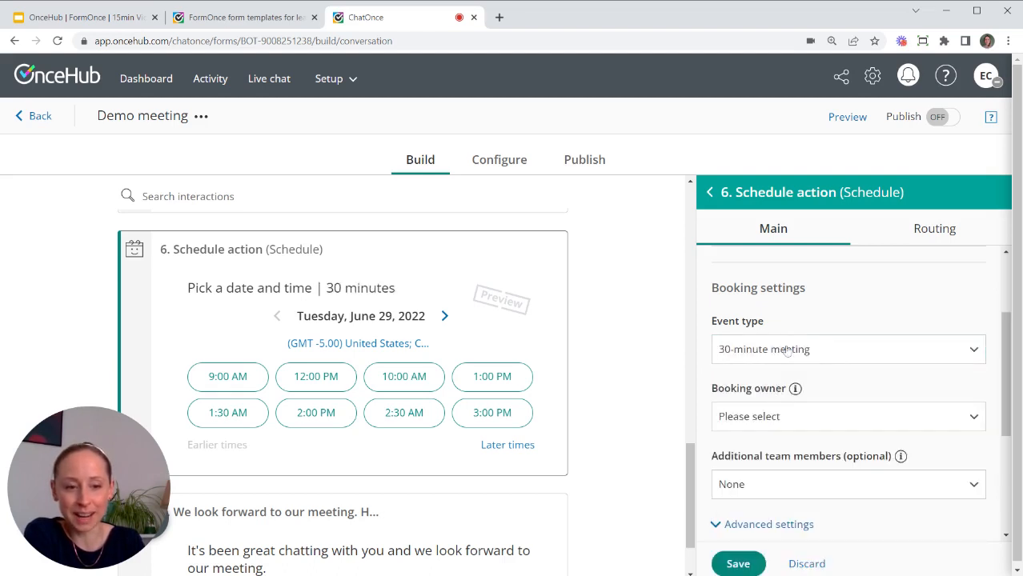
click(790, 417)
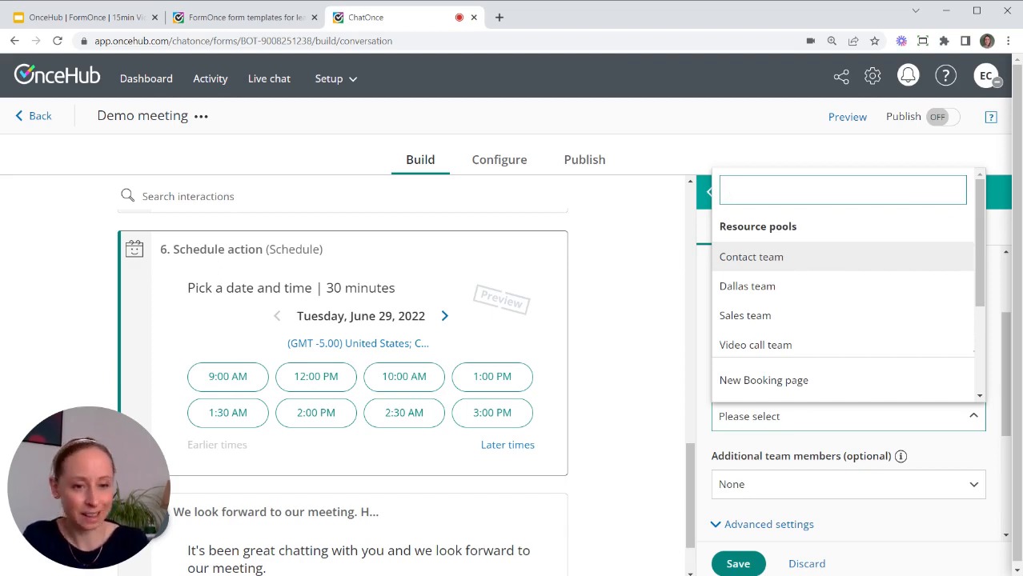
text(Sall)
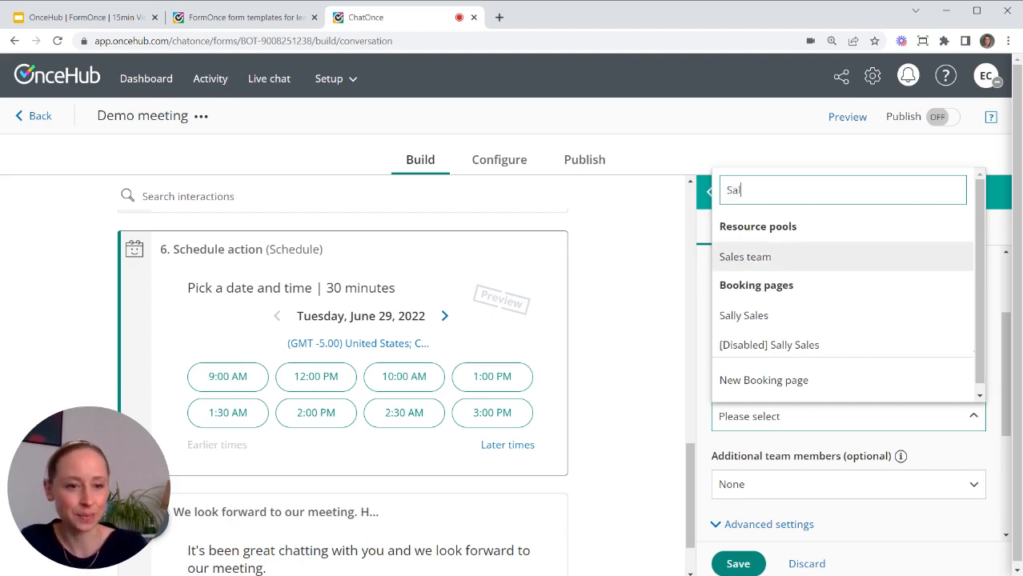
click(769, 309)
click(738, 564)
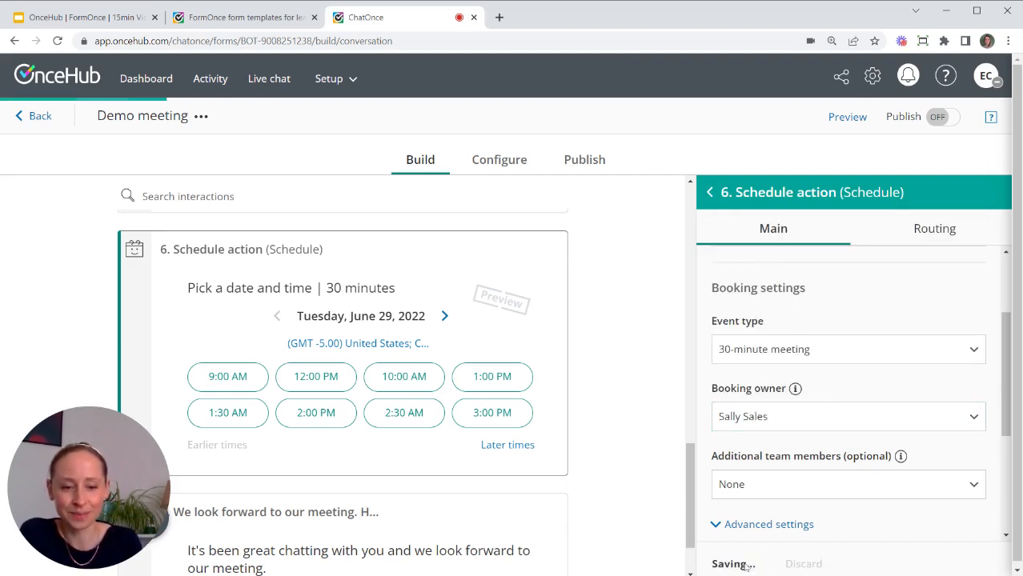
drag(690, 501, 699, 223)
scroll(699, 222, down, 3)
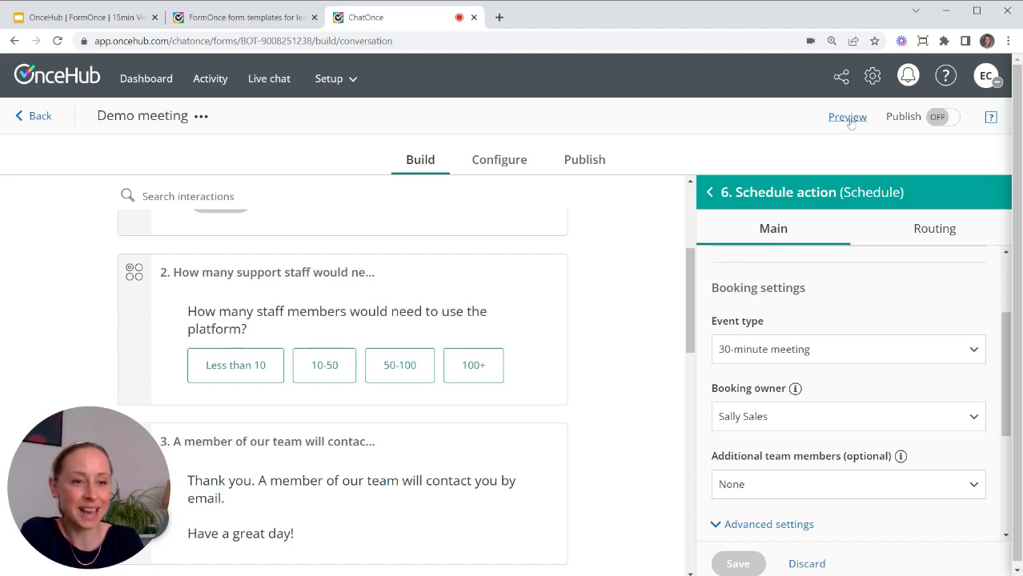
Preview the form with a visitor e-mail and Less than 10 staff, reaching the contact message, then restart.
click(848, 118)
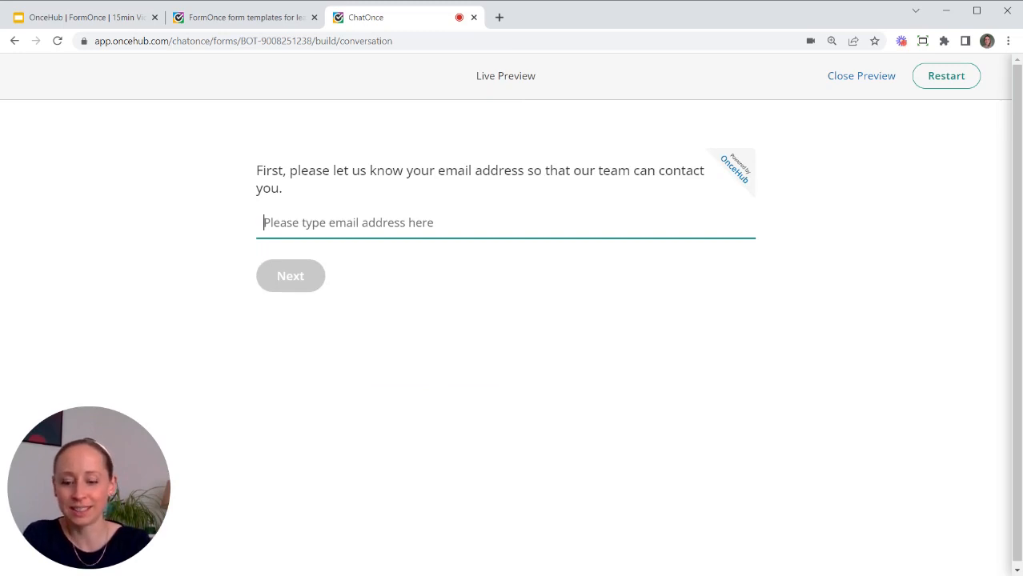
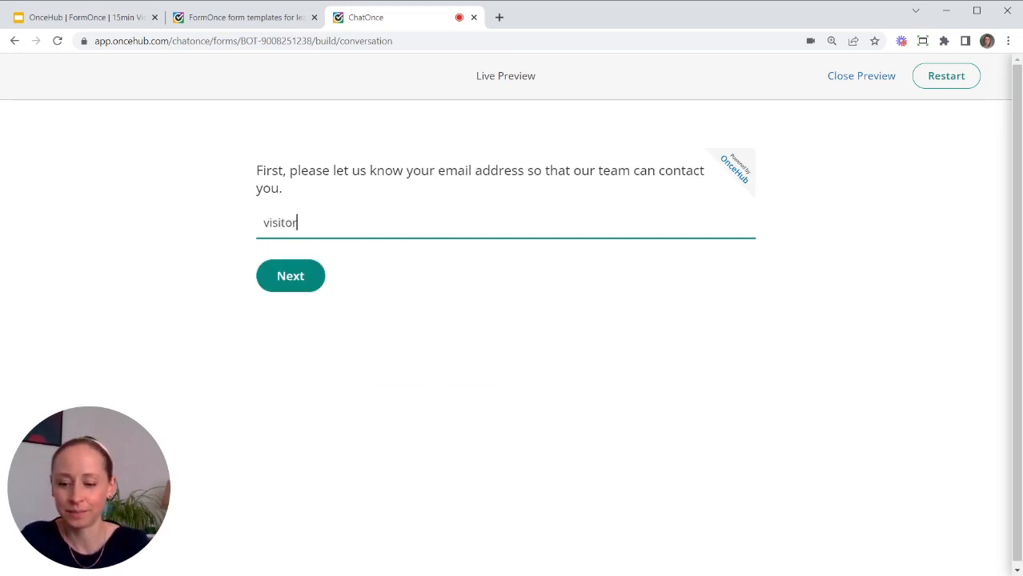
click(287, 278)
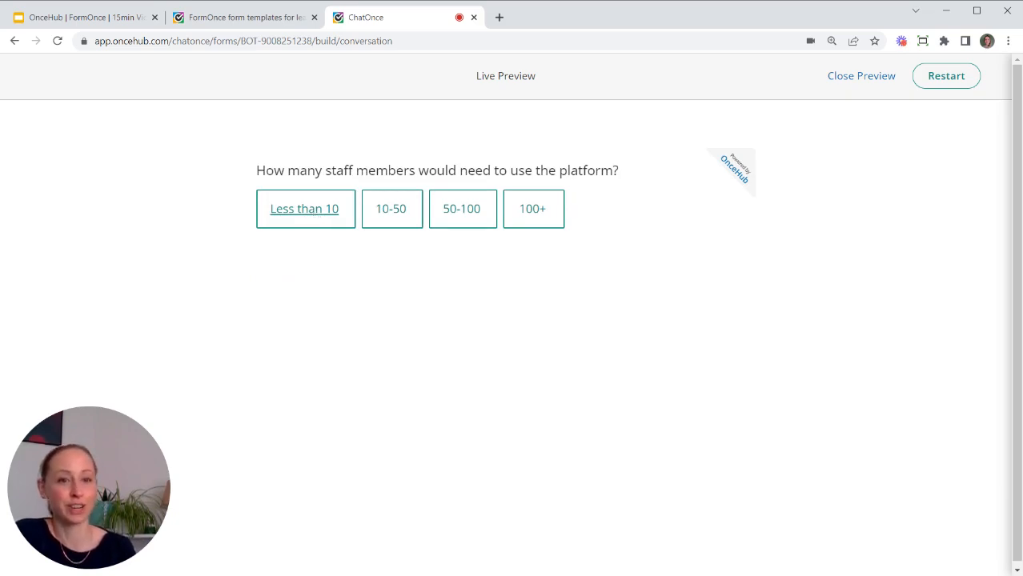
click(311, 217)
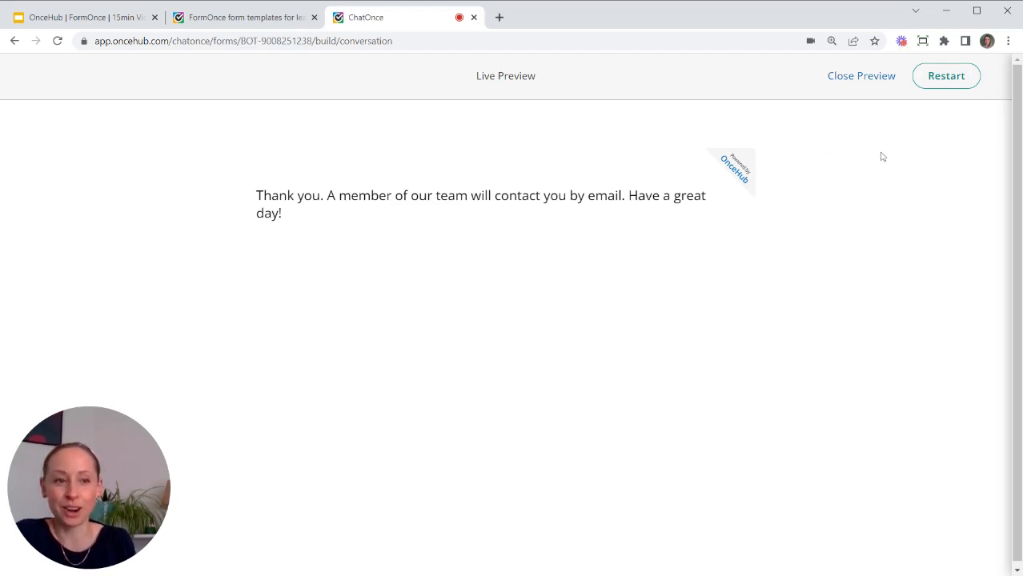
click(963, 84)
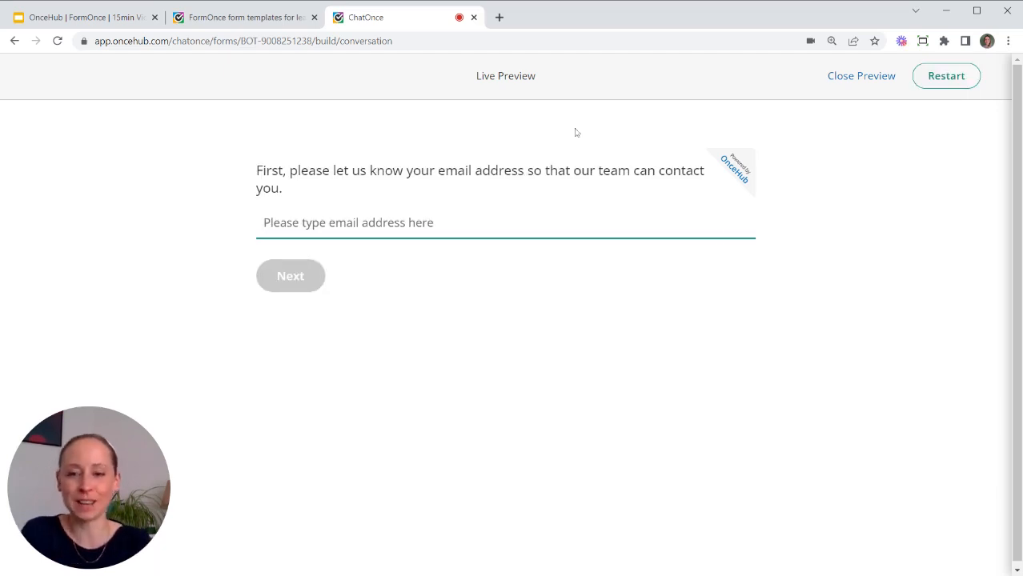
Rerun the preview with 100+ staff and 'Lead engagement speed' as the business problem.
key(Return)
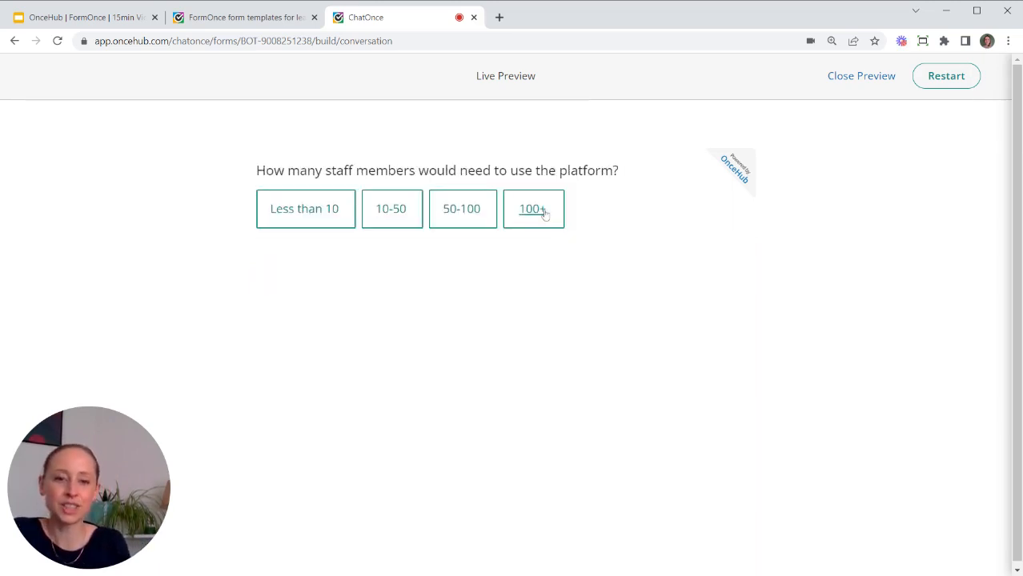
click(542, 210)
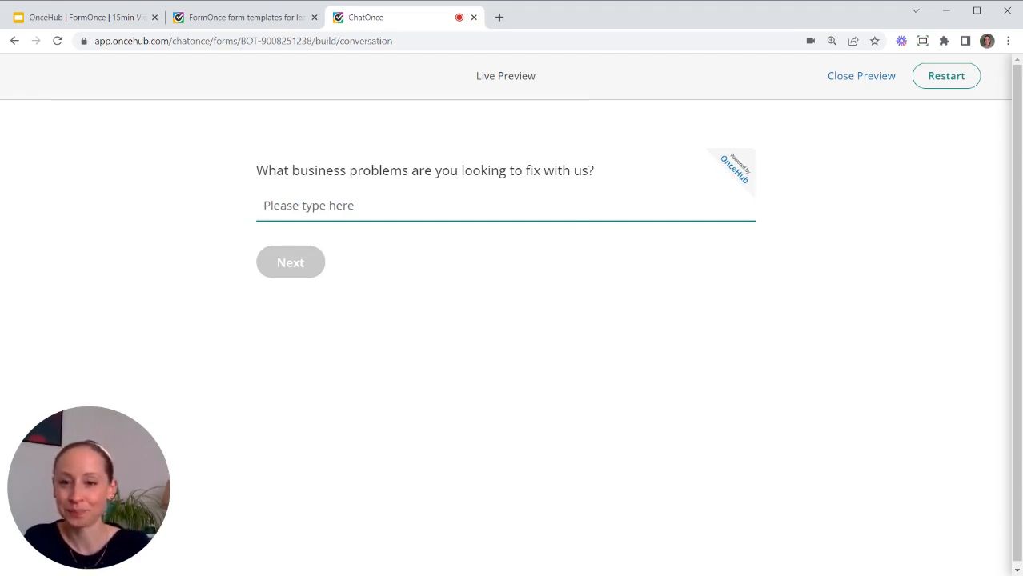
text(Le)
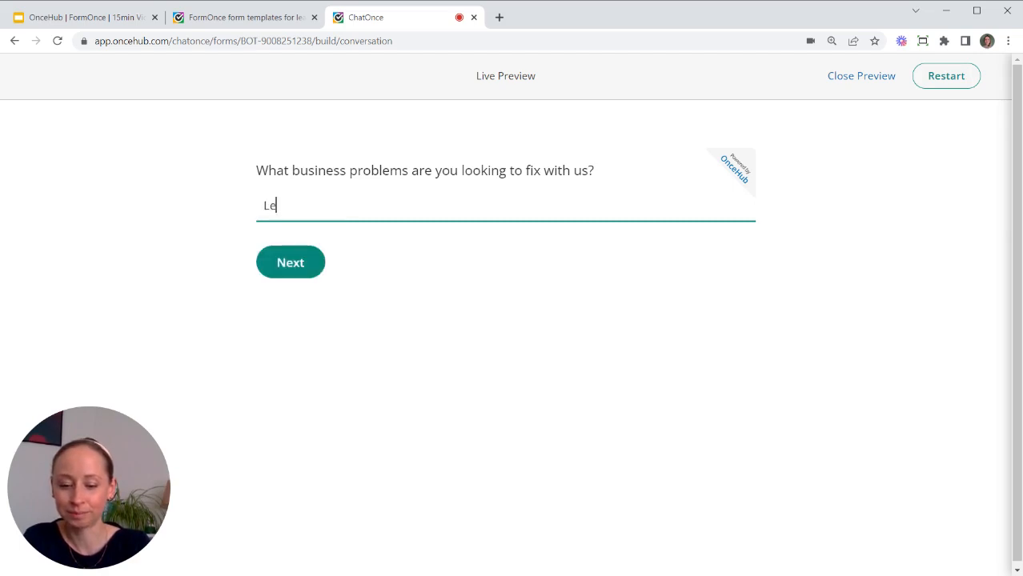
text(ad enga)
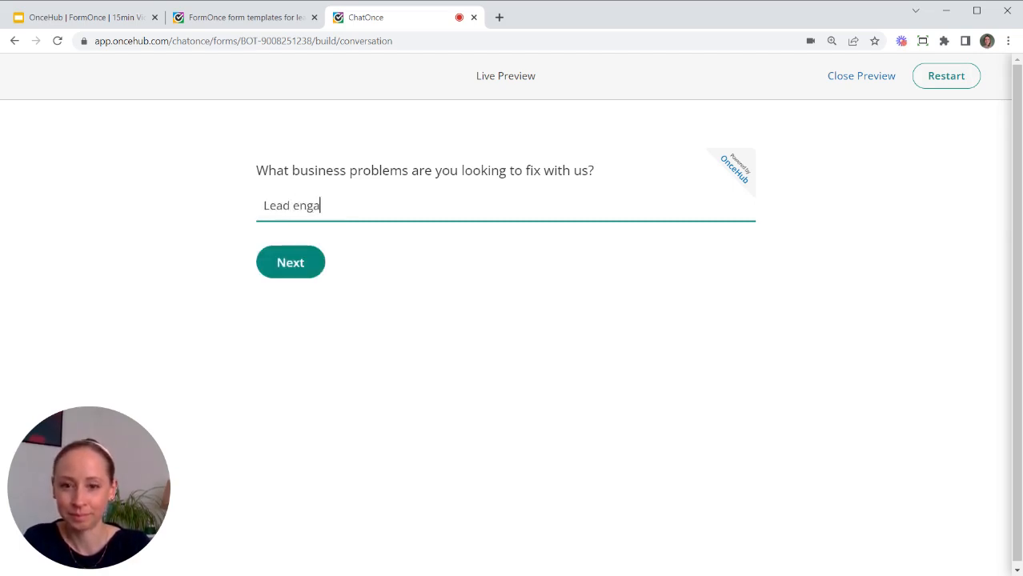
text(gement speed)
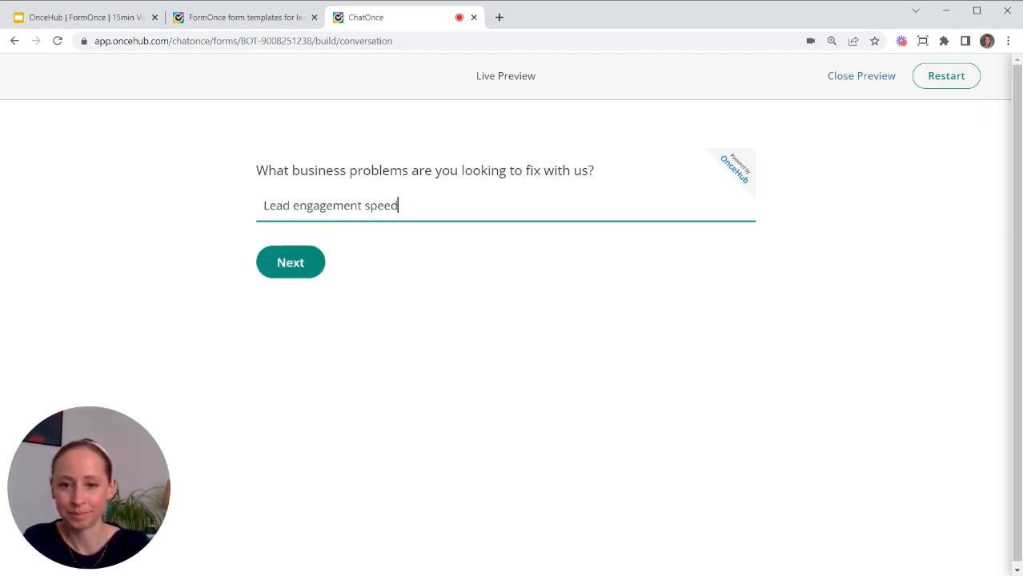
click(317, 257)
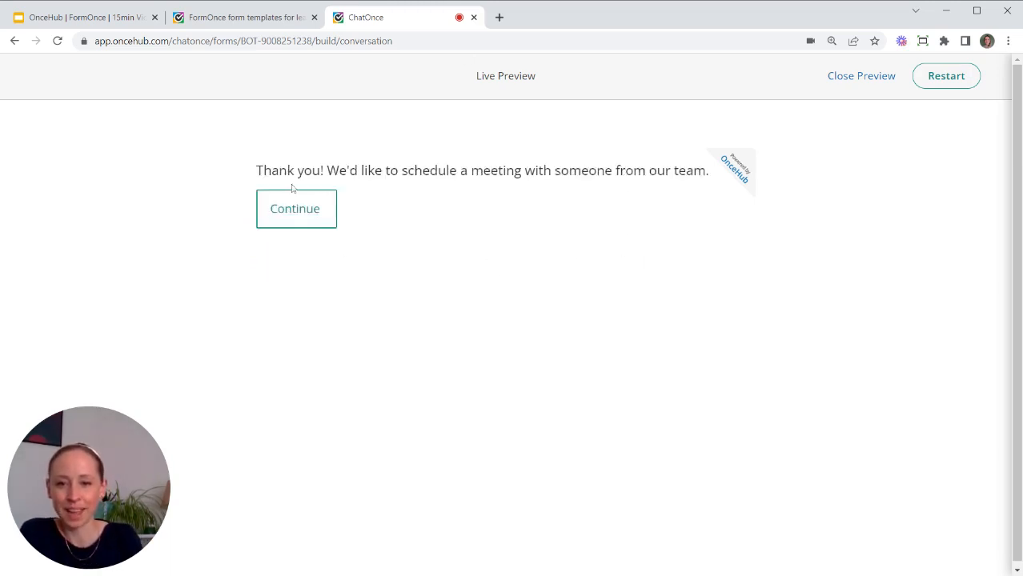
click(304, 218)
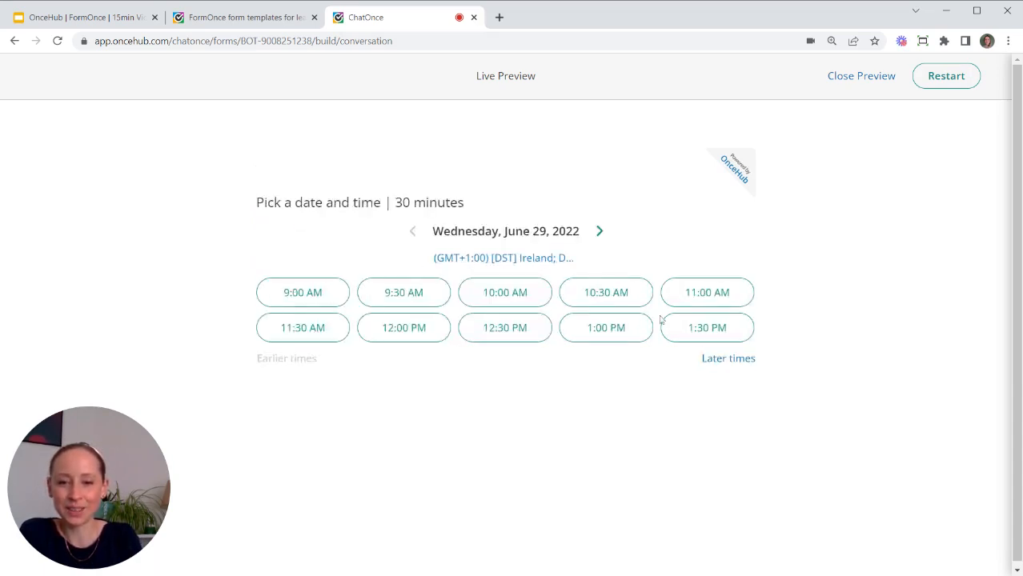
Book and confirm the 9:00 AM June 29 meeting slot, then close the preview.
click(294, 297)
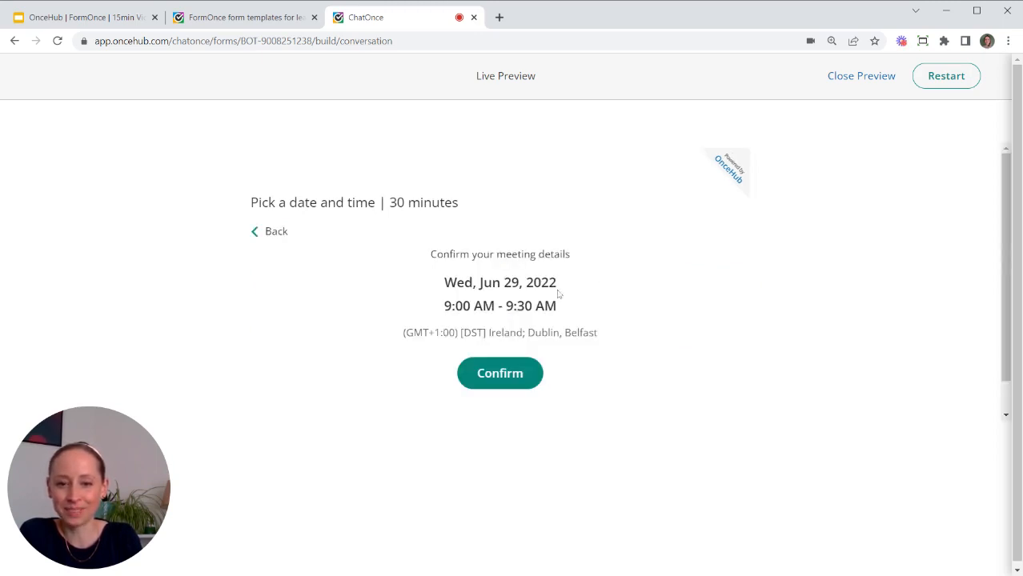
click(511, 381)
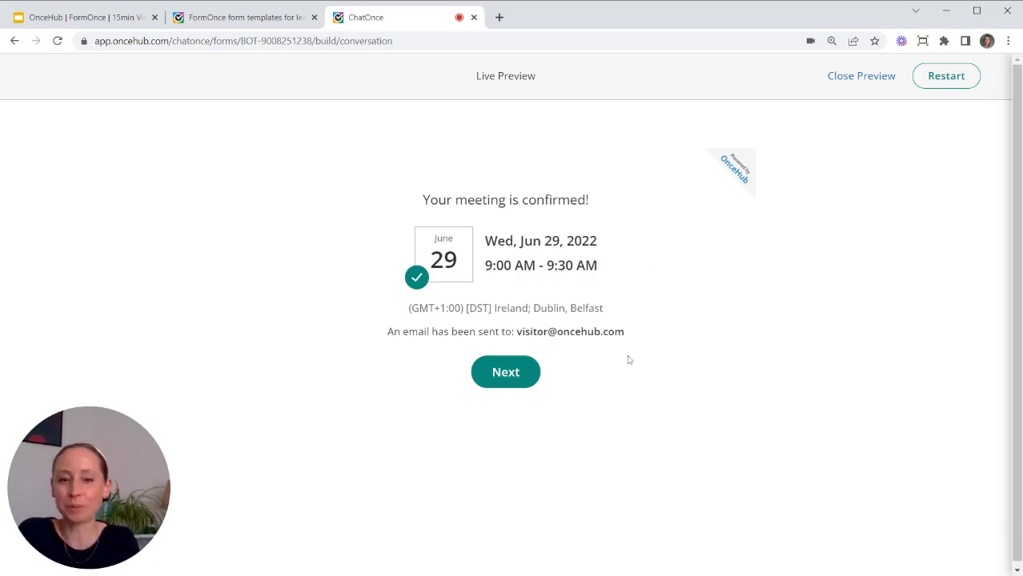
click(881, 79)
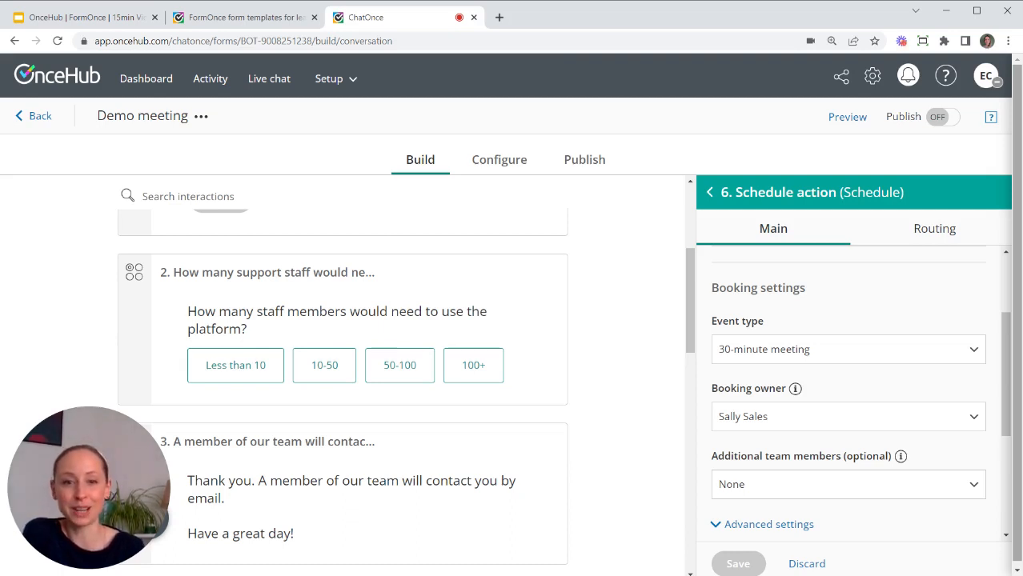
Return to the forms list and create a blank form from scratch named 'FA Contact'.
click(38, 118)
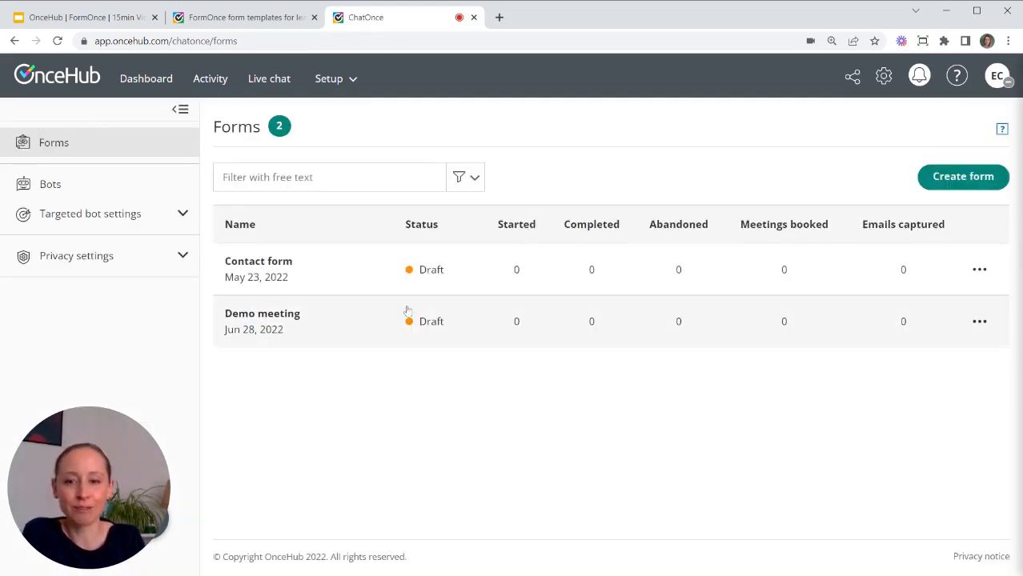
click(973, 178)
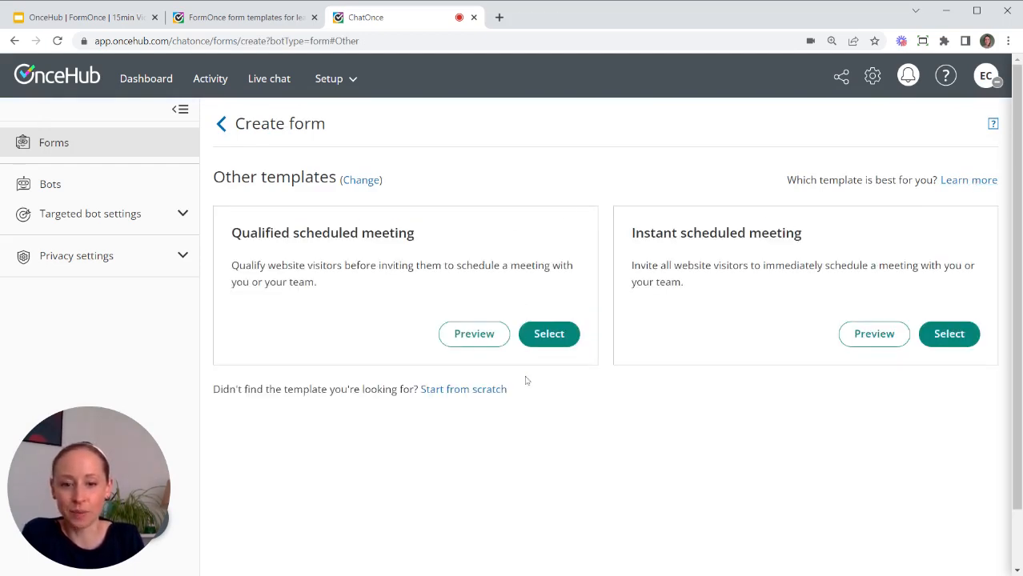
click(477, 390)
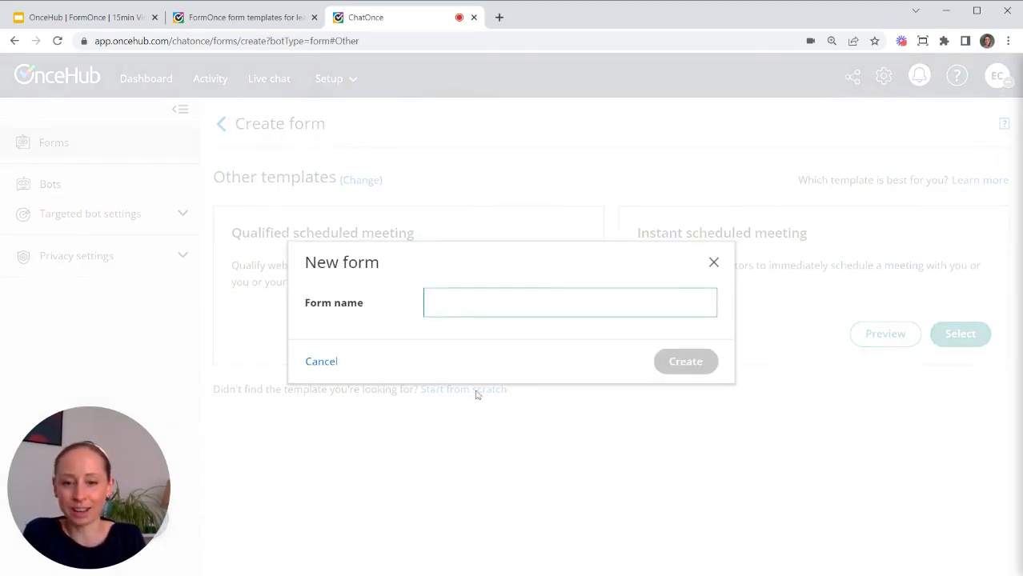
text(FA COntac)
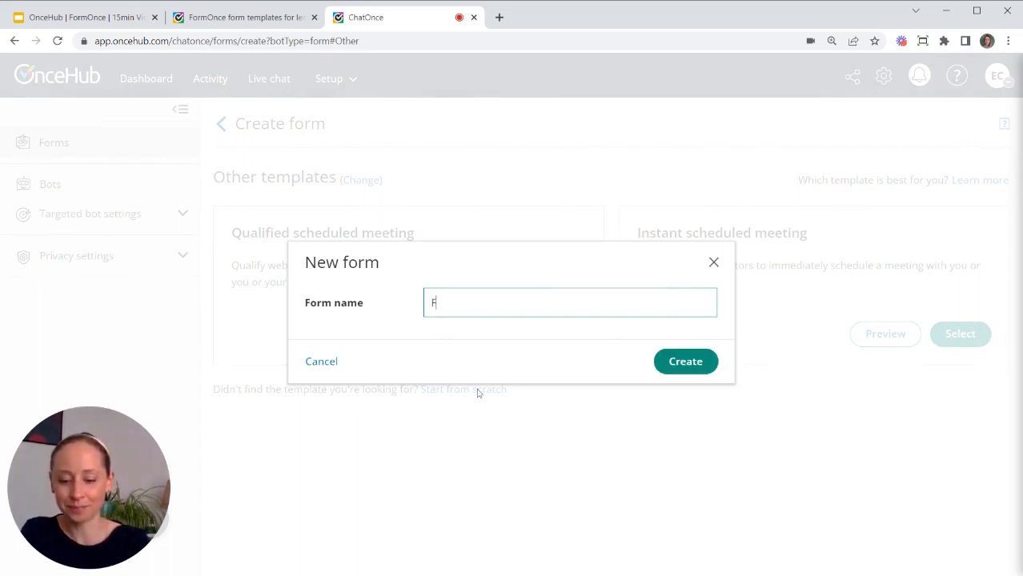
key(BackSpace)
key(BackSpace)
key(BackSpace)
key(BackSpace)
key(BackSpace)
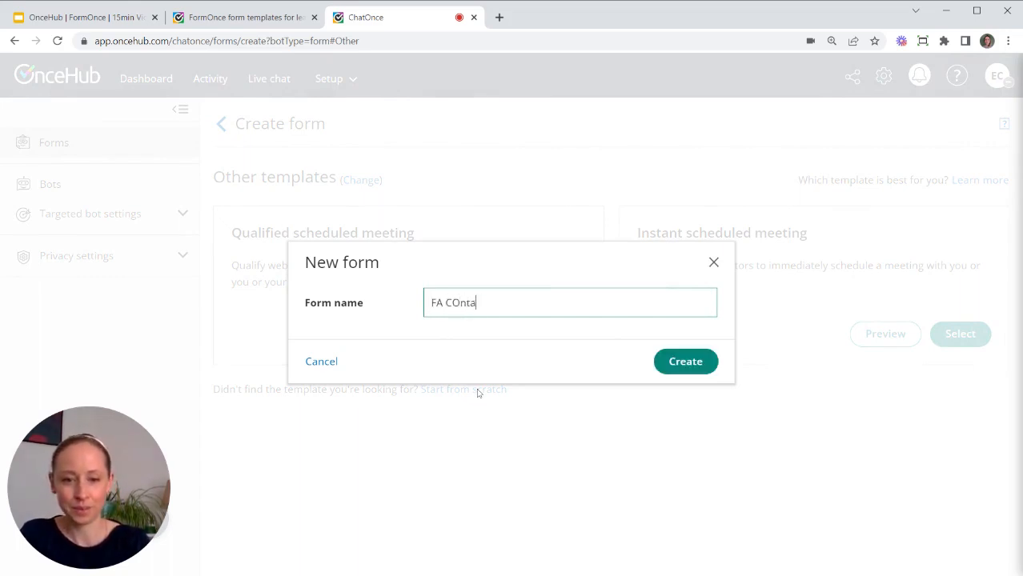
text(ontact)
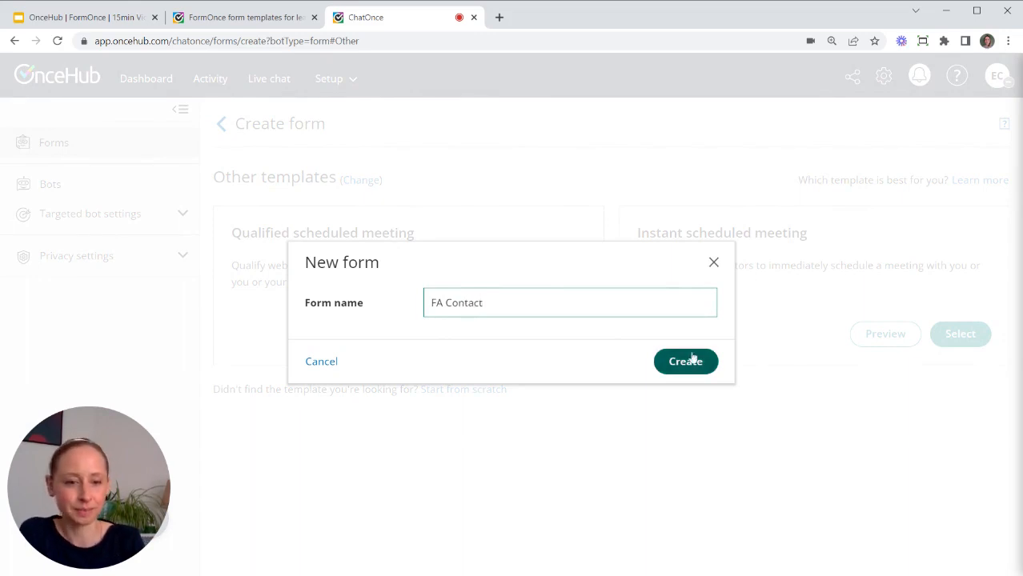
click(691, 362)
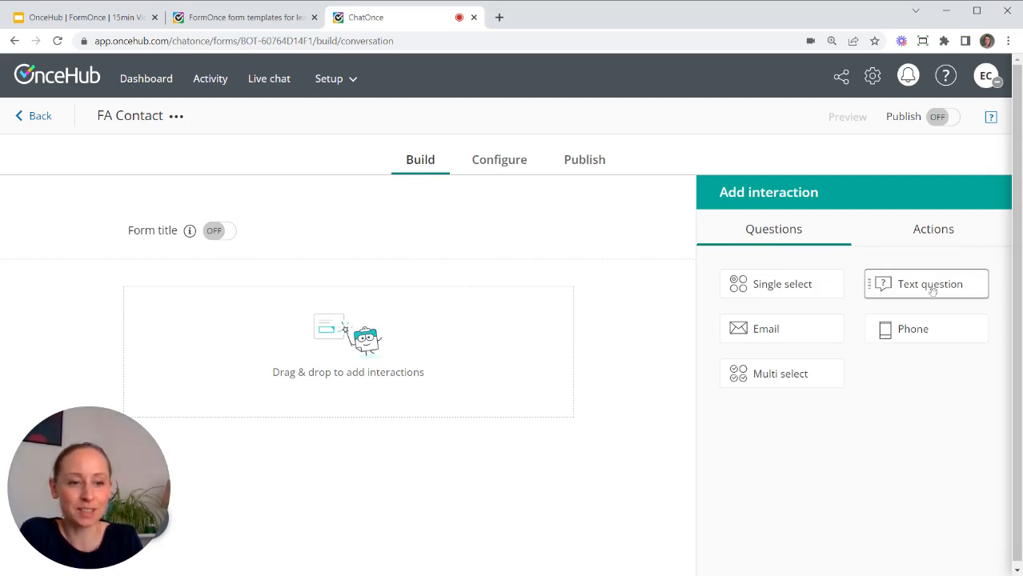
Add a text question labelled Name asking 'What is your name?' and save it.
drag(933, 290, 374, 340)
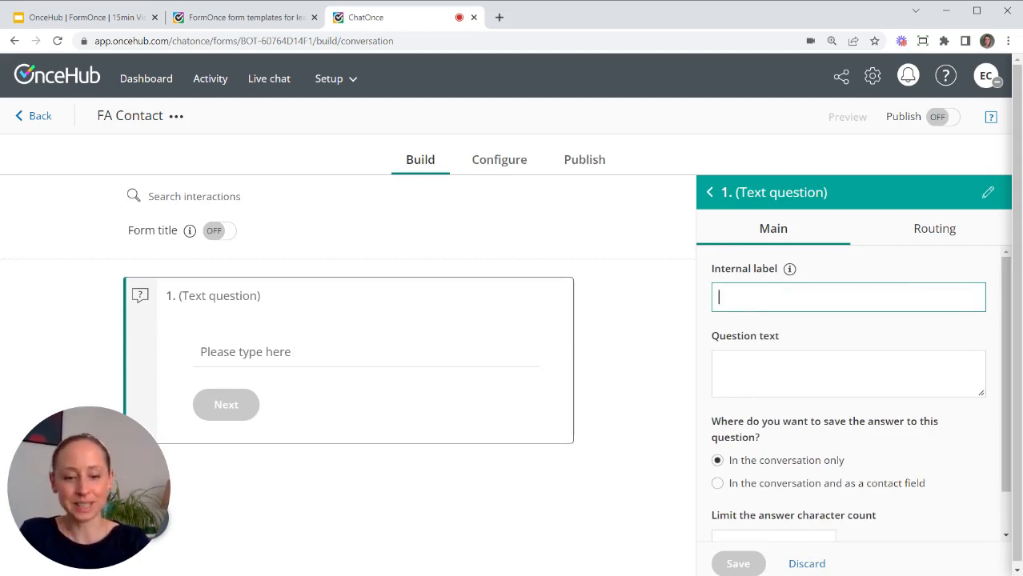
text(Name)
click(724, 366)
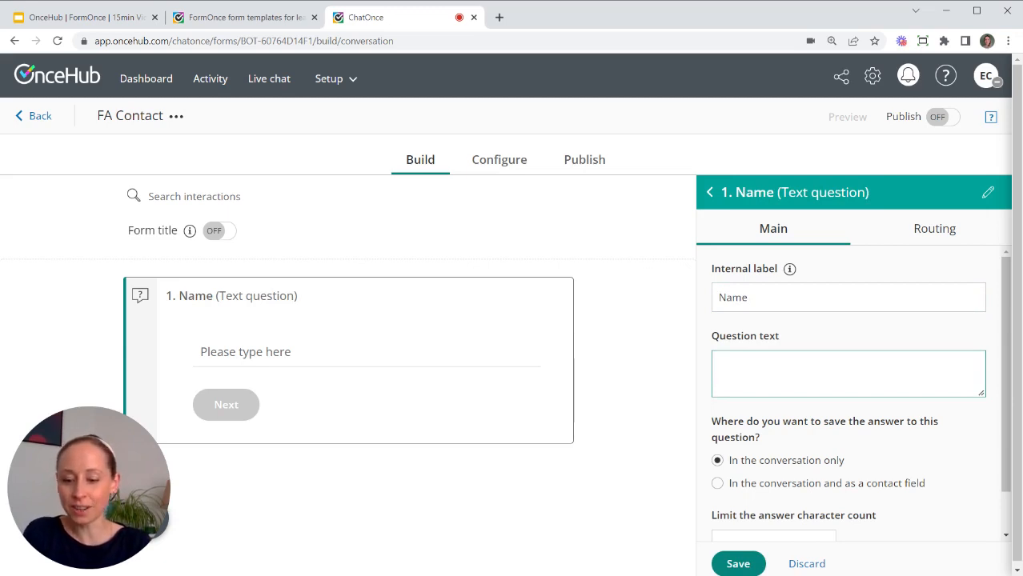
text(What is)
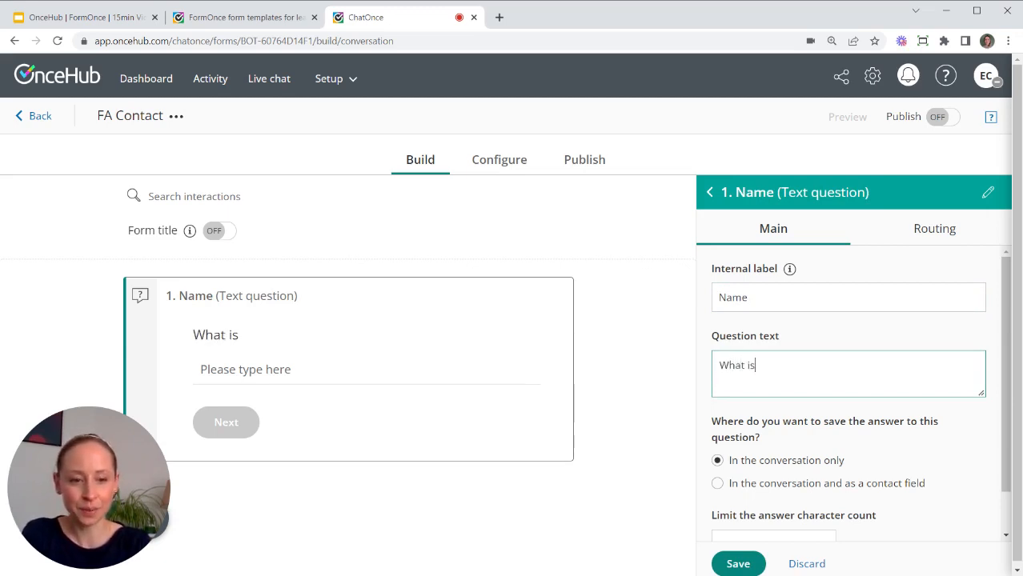
text( your name?)
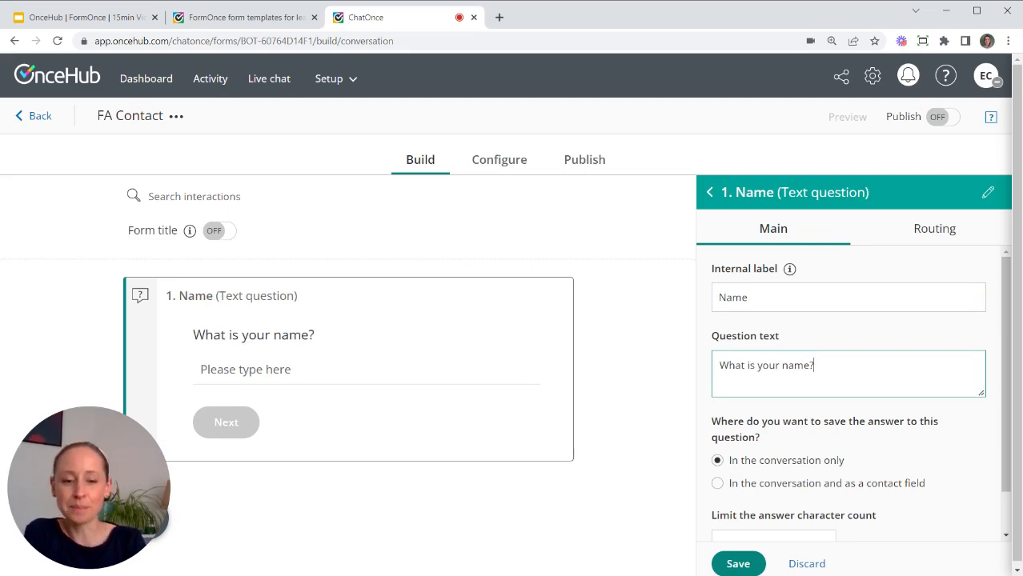
click(731, 563)
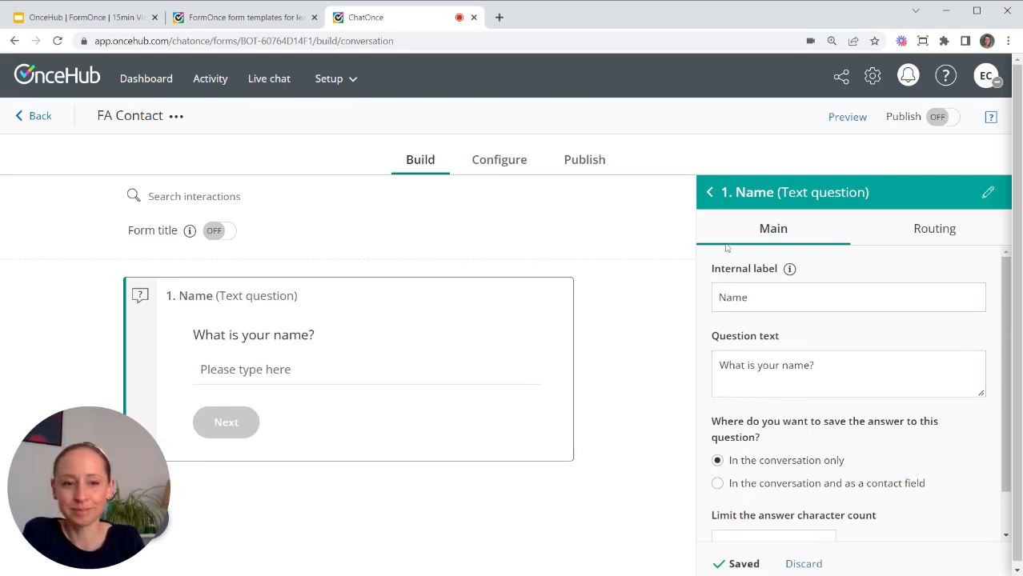
click(711, 194)
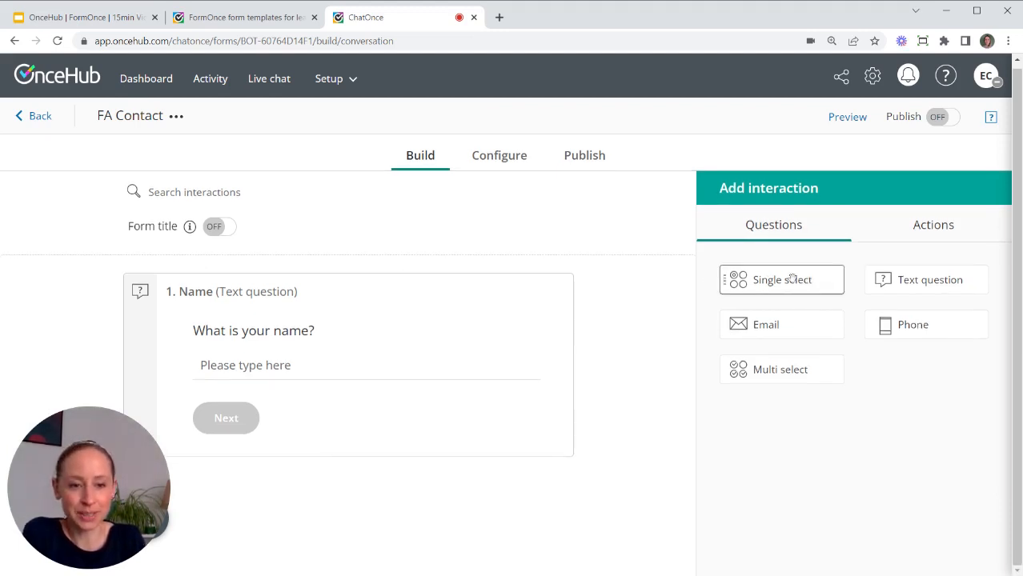
Add a single select question below Name, labelled Income, asking 'What is your income?'.
drag(799, 278, 363, 494)
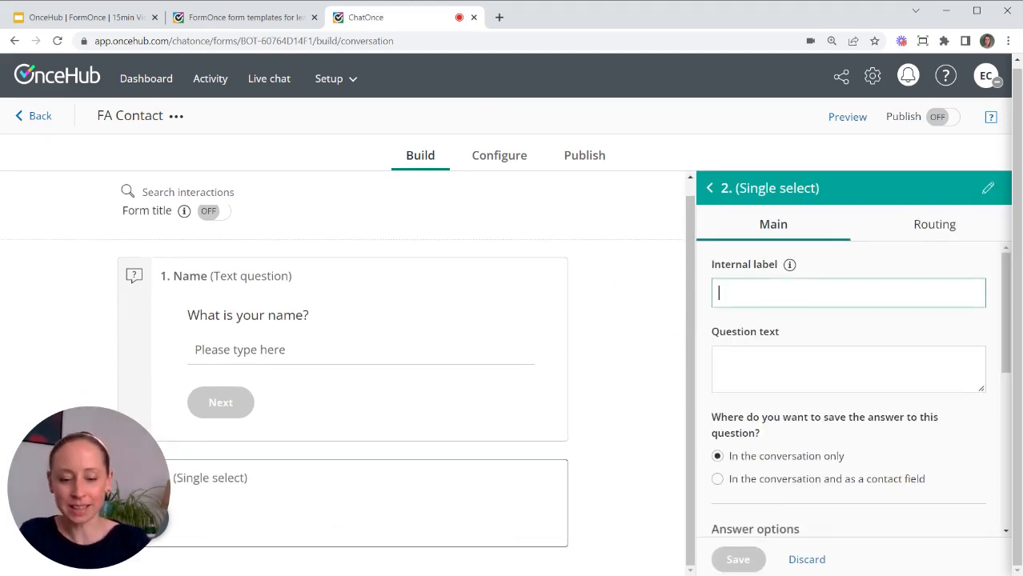
text(Income)
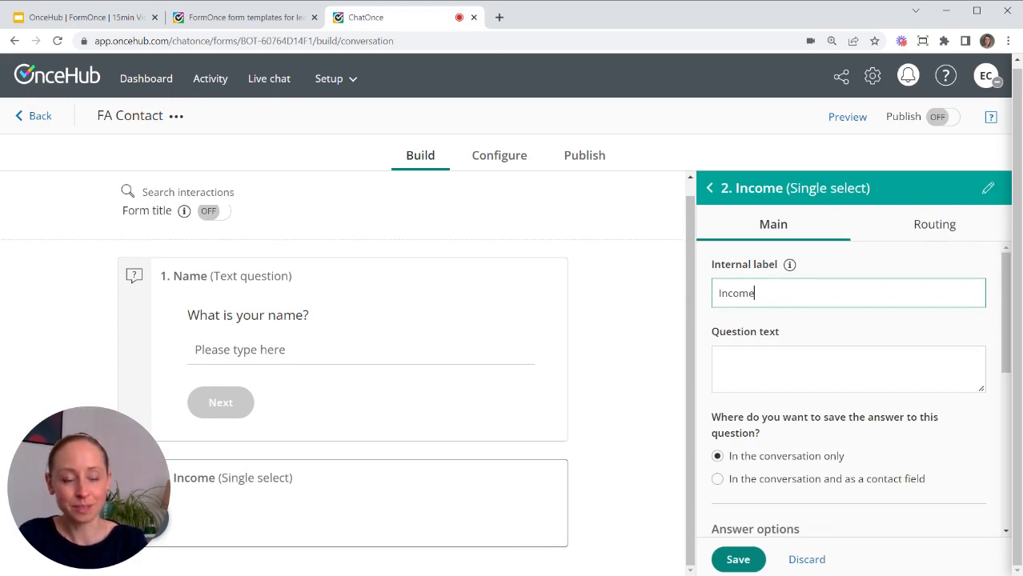
click(722, 361)
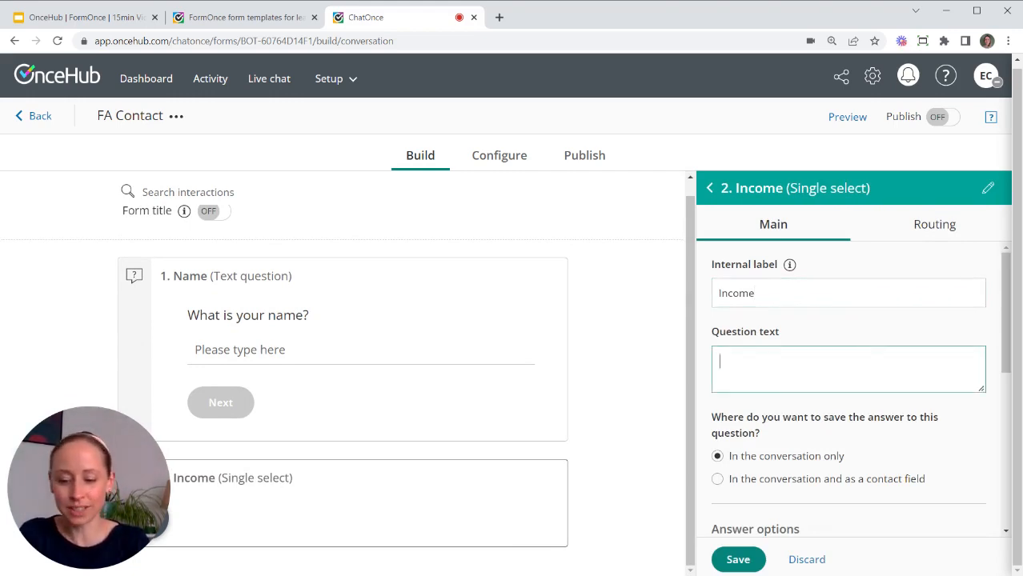
text(What is yo)
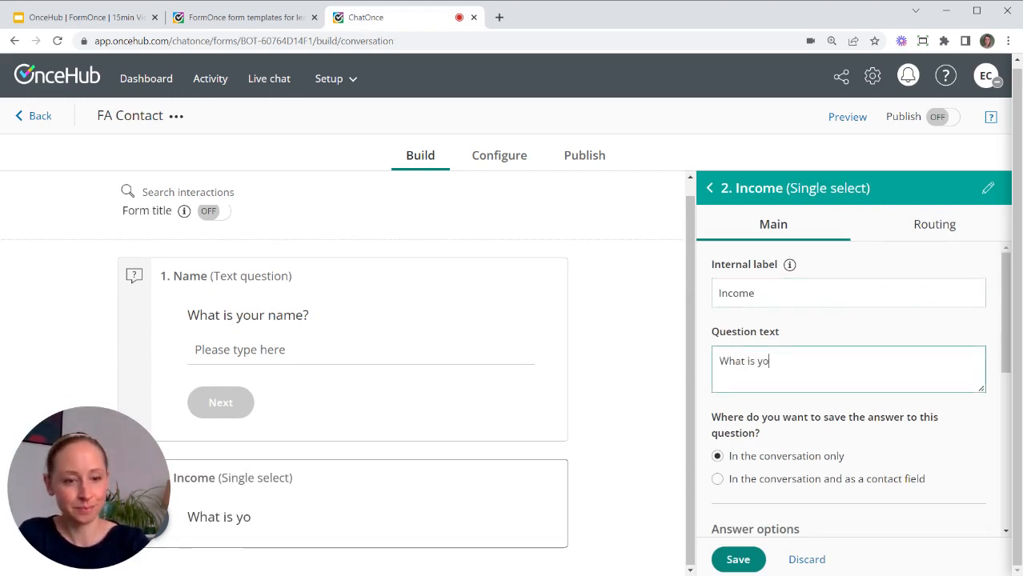
text(ur income?)
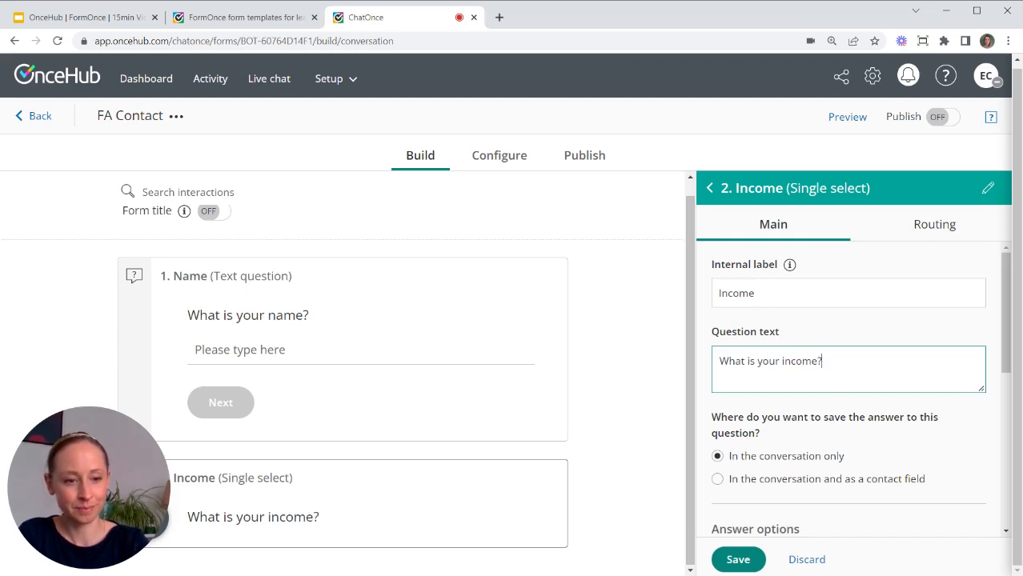
Give it the options Less than $50k, $50-100k and $100k+, and save.
scroll(859, 401, down, 5)
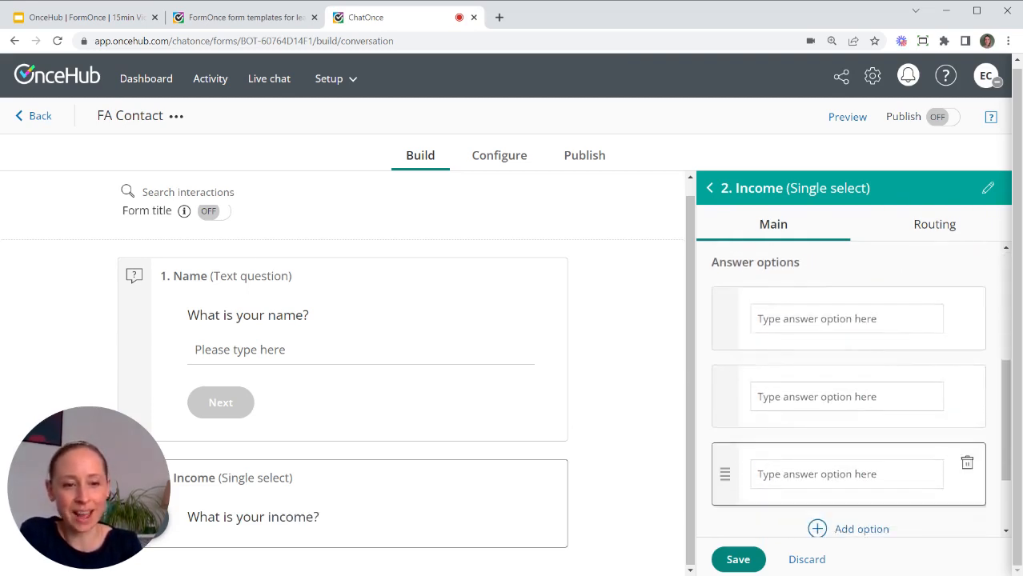
click(840, 319)
text(Less than $50k)
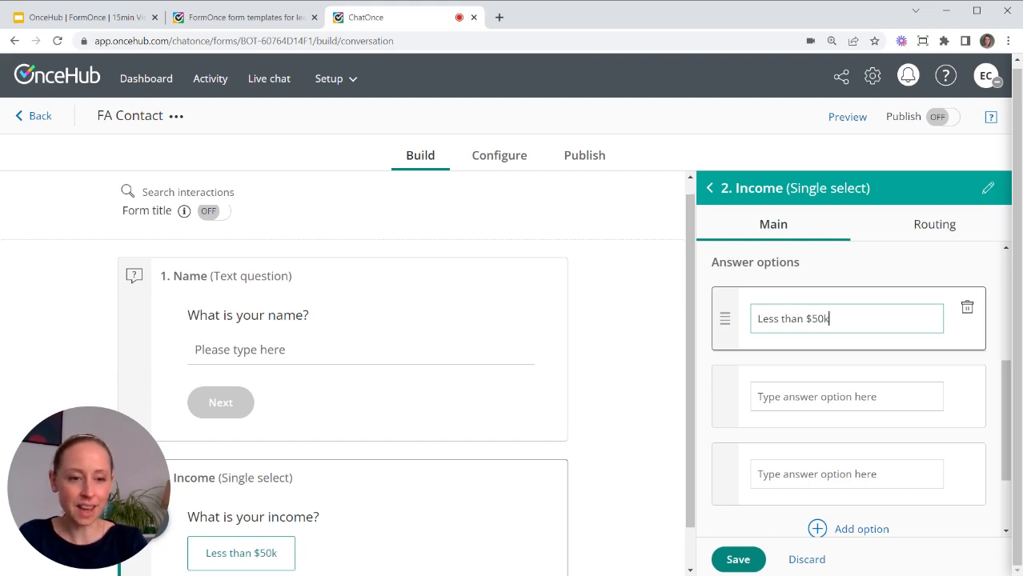
key(Tab)
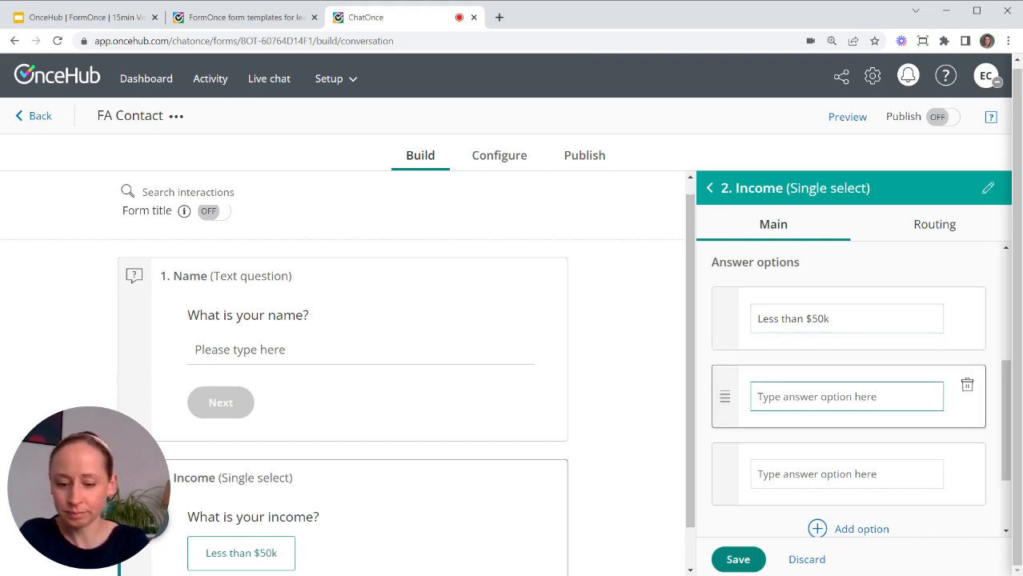
text($5)
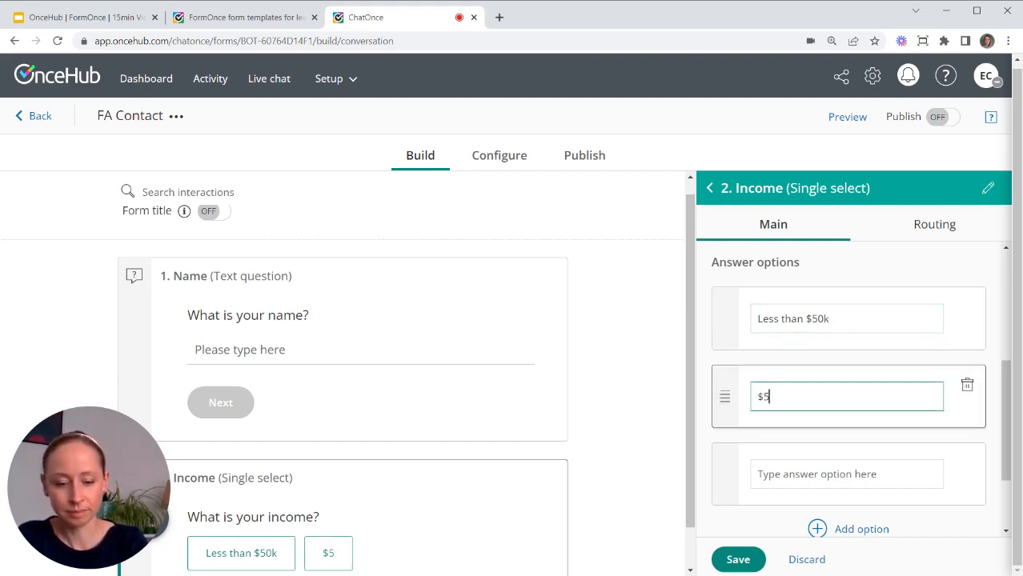
text(0-100k)
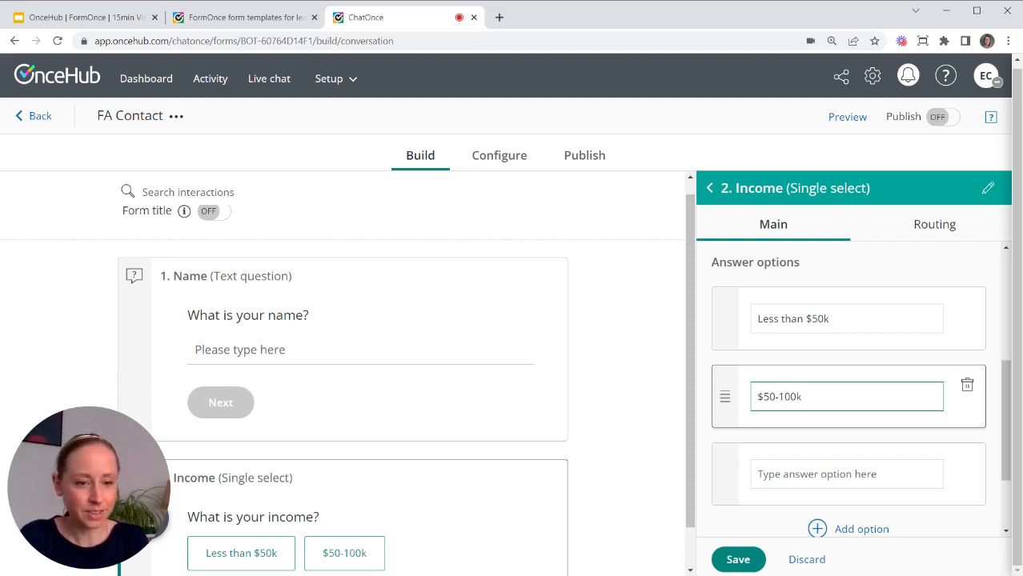
click(800, 494)
click(800, 476)
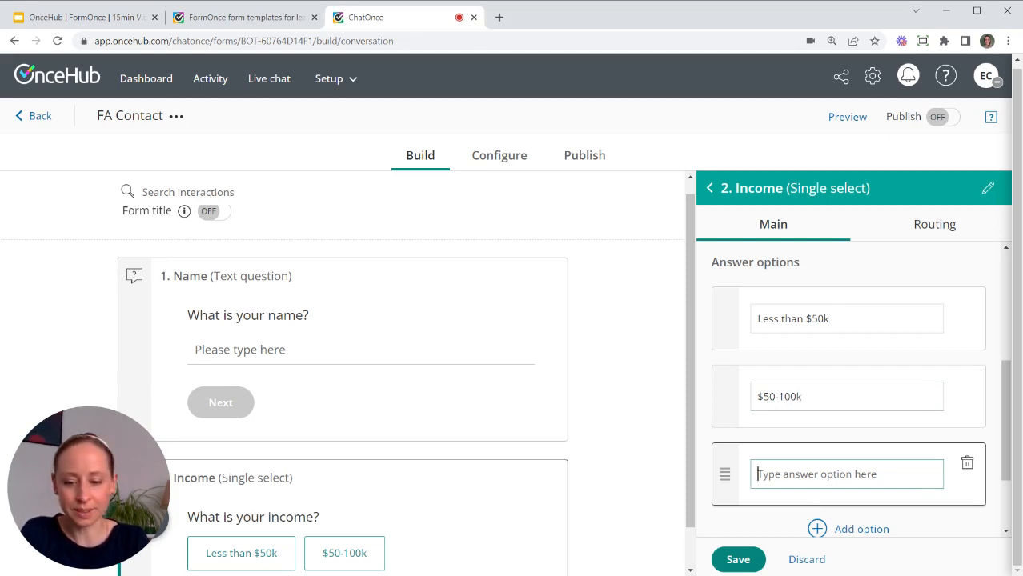
text($100)
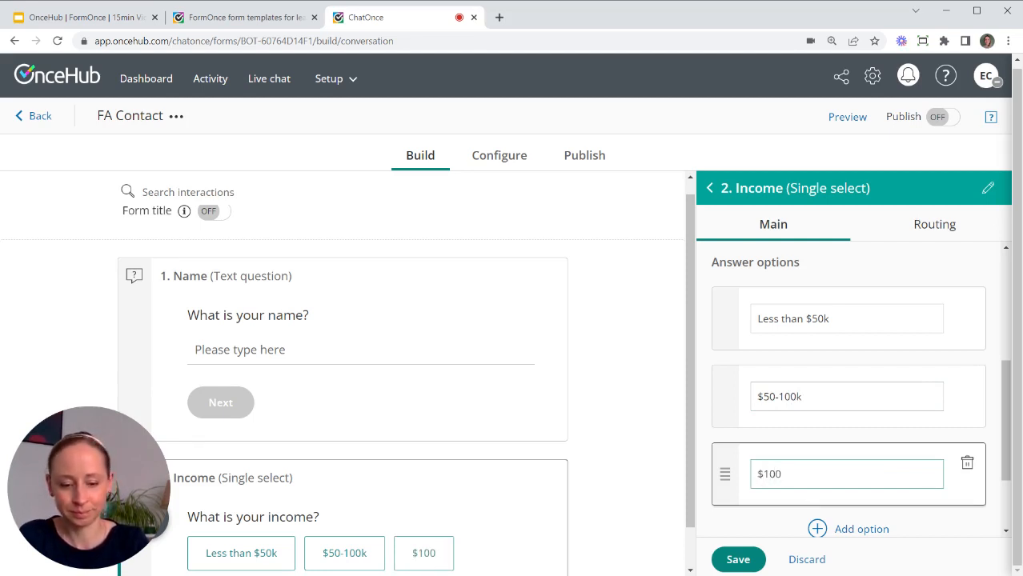
text(k+)
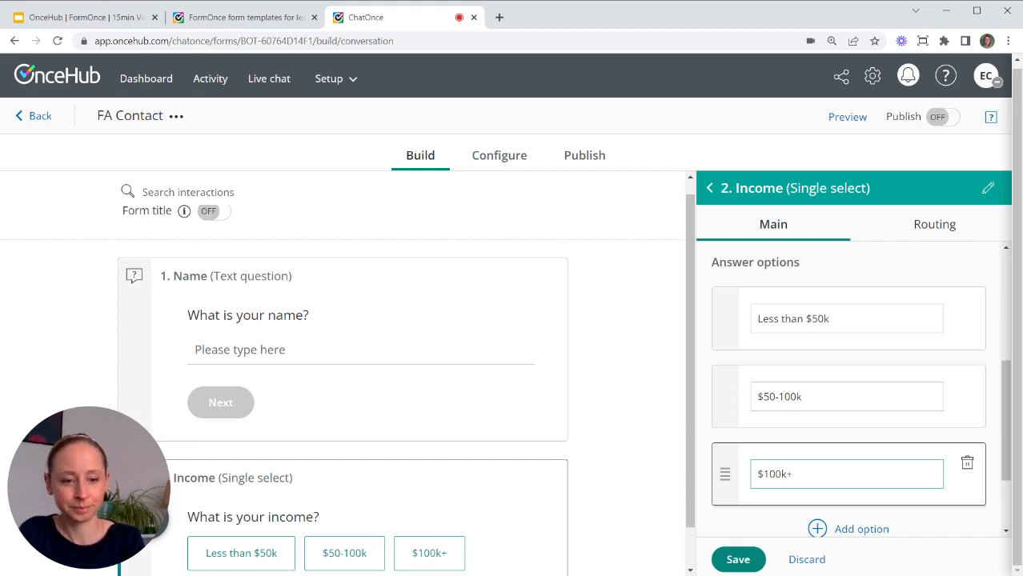
scroll(860, 392, down, 1)
scroll(848, 400, down, 1)
click(737, 558)
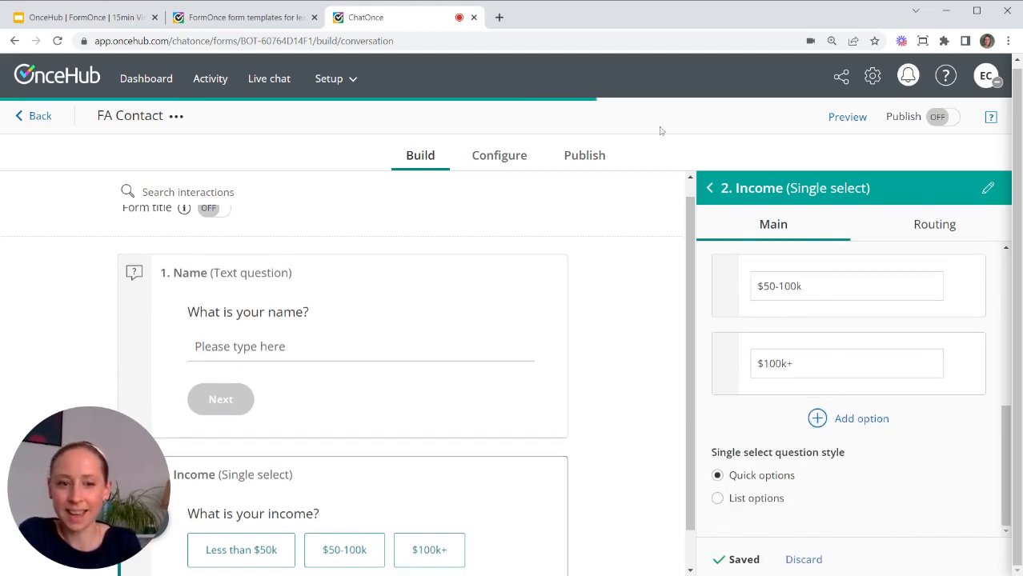
click(709, 188)
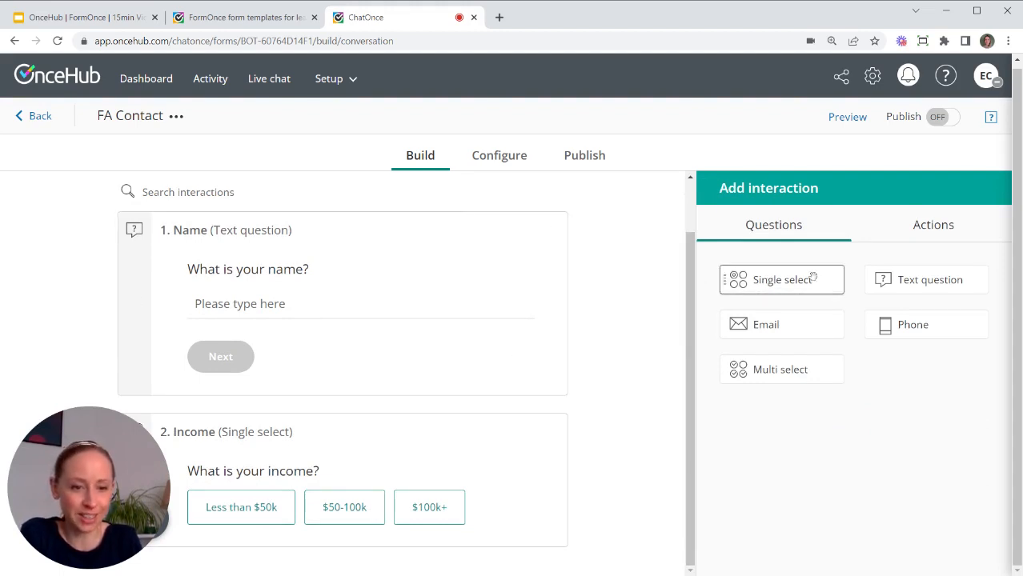
Add a single-select question labelled Location asking 'Where would you like to meet'.
drag(809, 276, 376, 528)
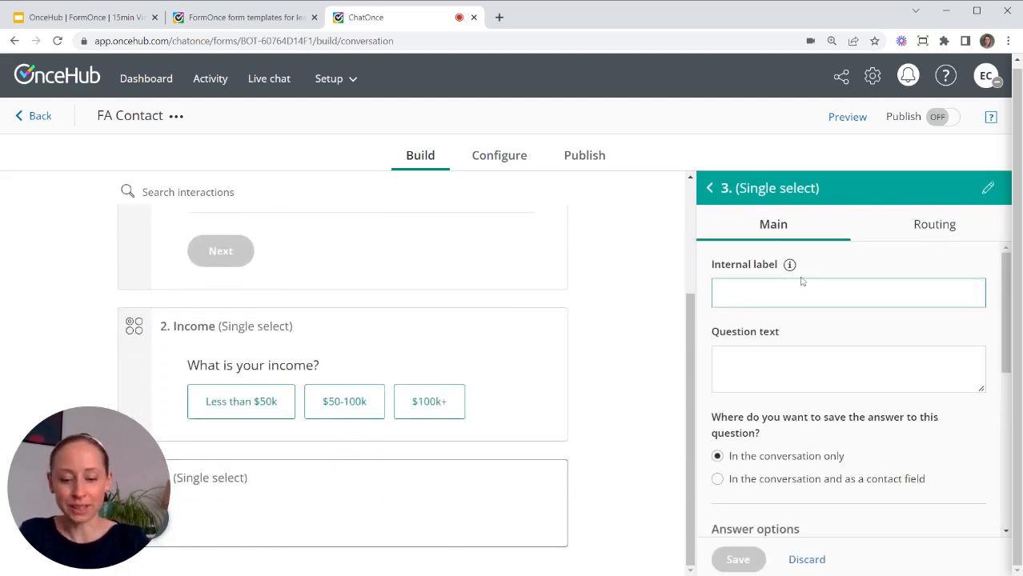
text(Location)
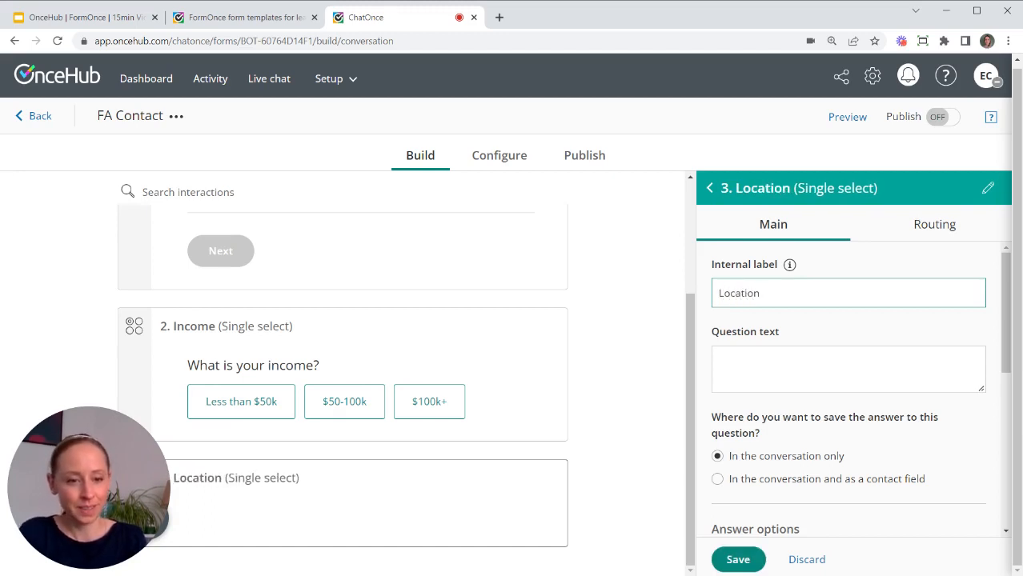
click(721, 361)
text(Wher)
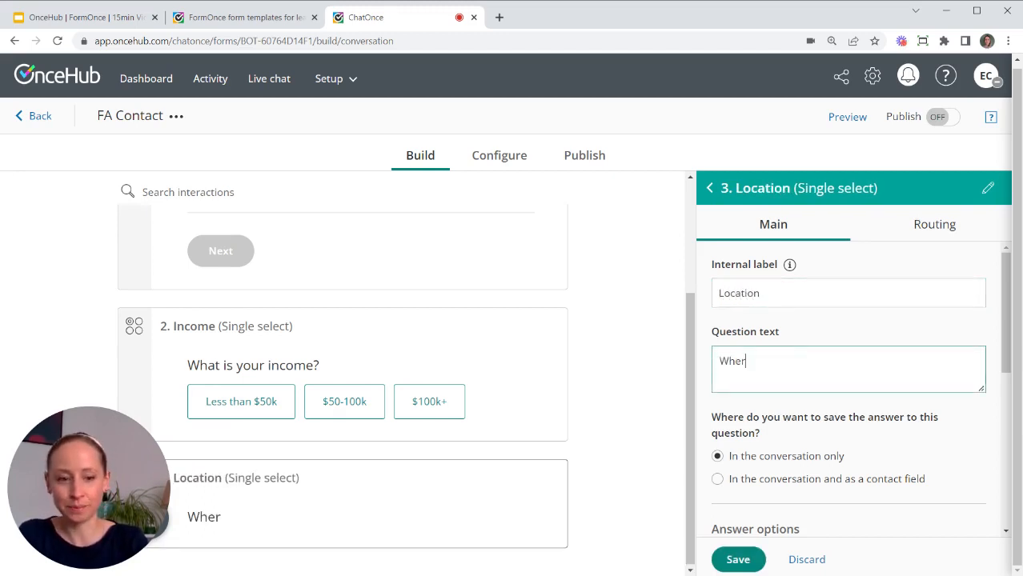
text(e would you like to meet?)
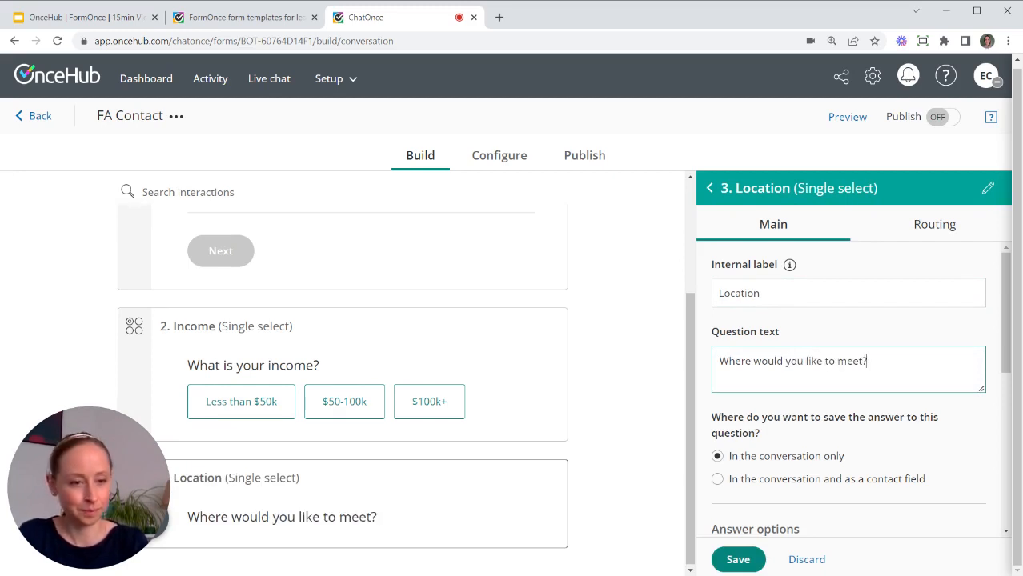
scroll(784, 381, down, 5)
scroll(784, 381, up, 2)
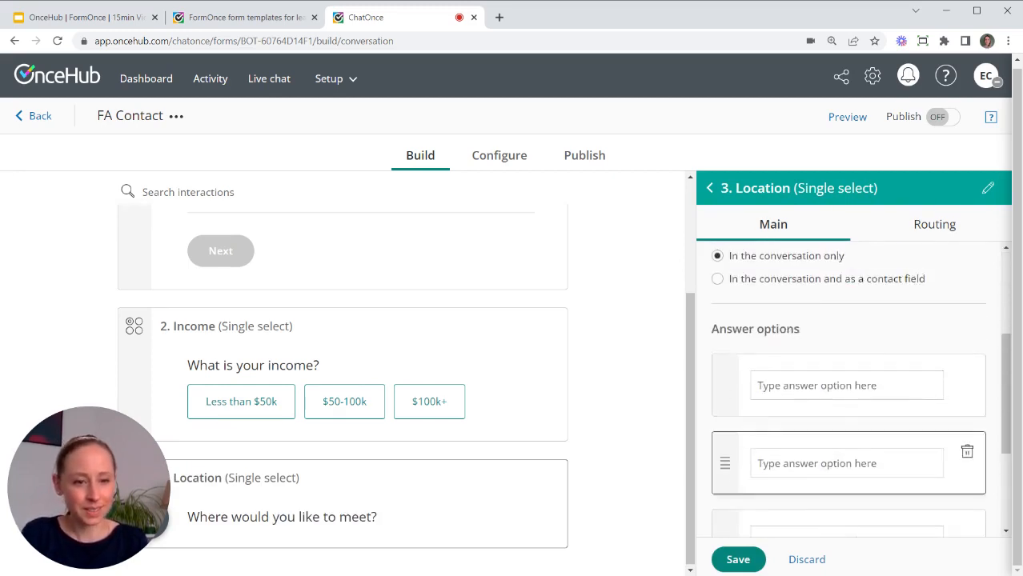
Enter answer choices 'Dallas, Texas' and 'Video meeting' and save the question.
click(816, 386)
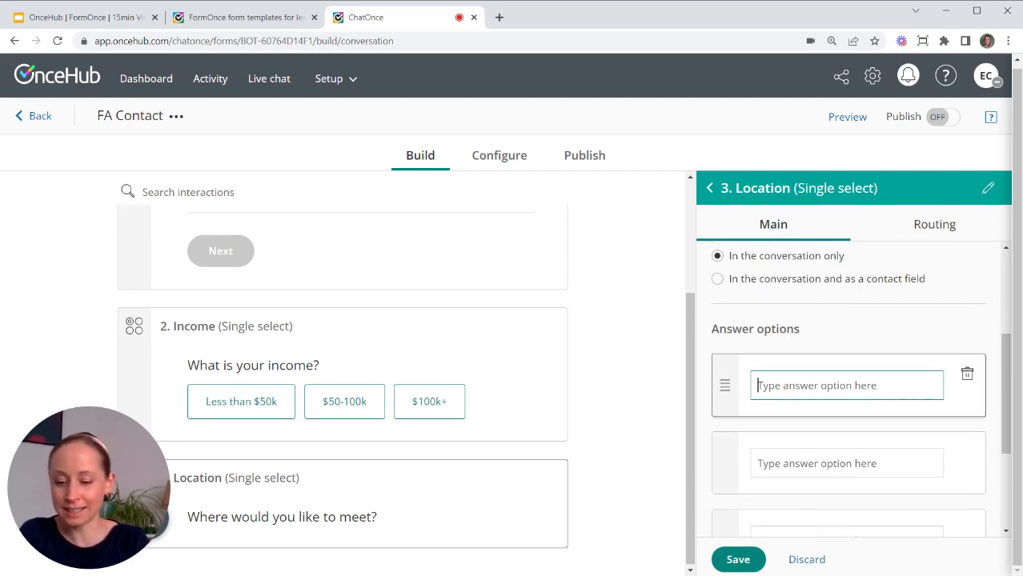
text(Dallas)
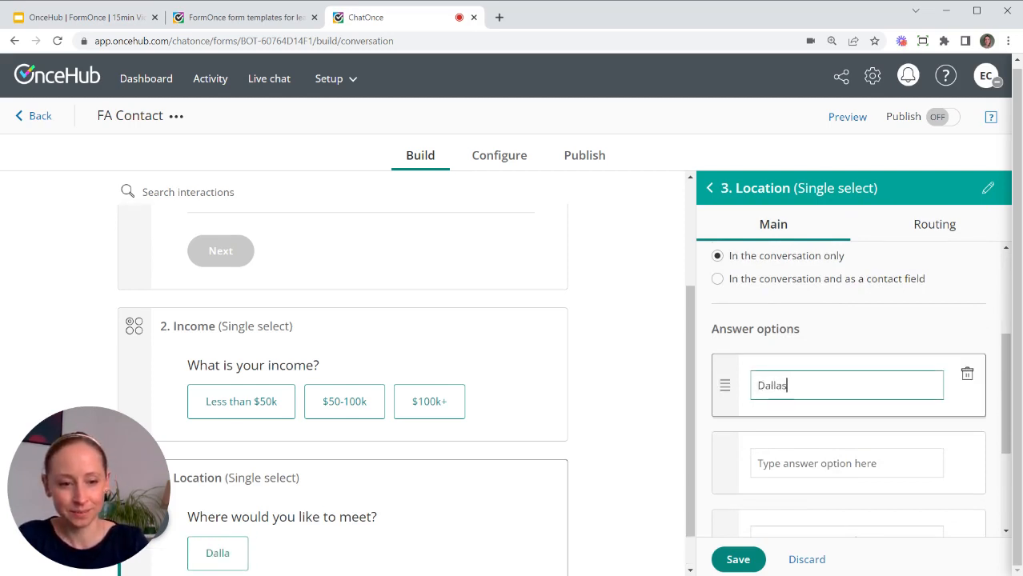
text(, Texas)
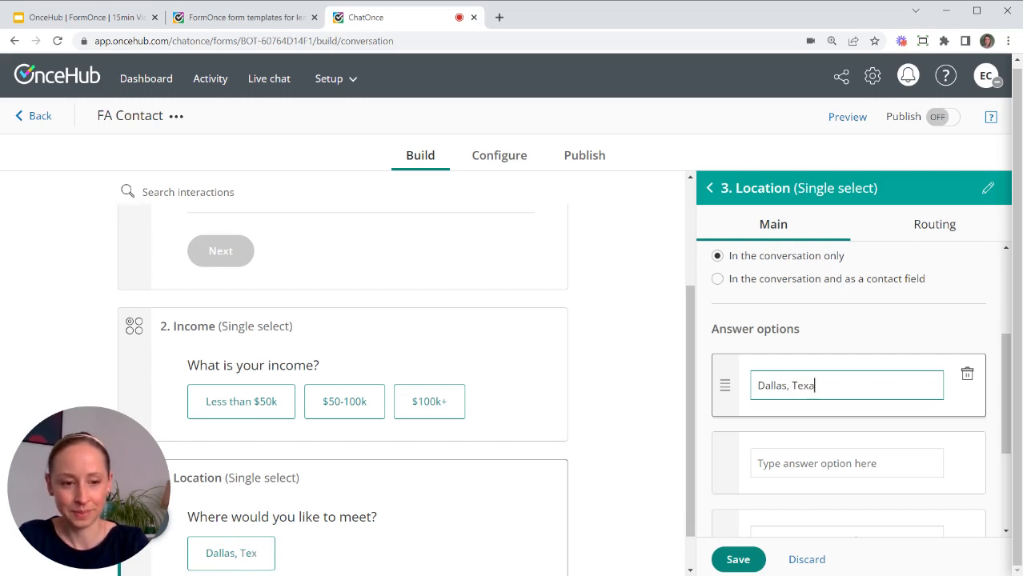
click(825, 463)
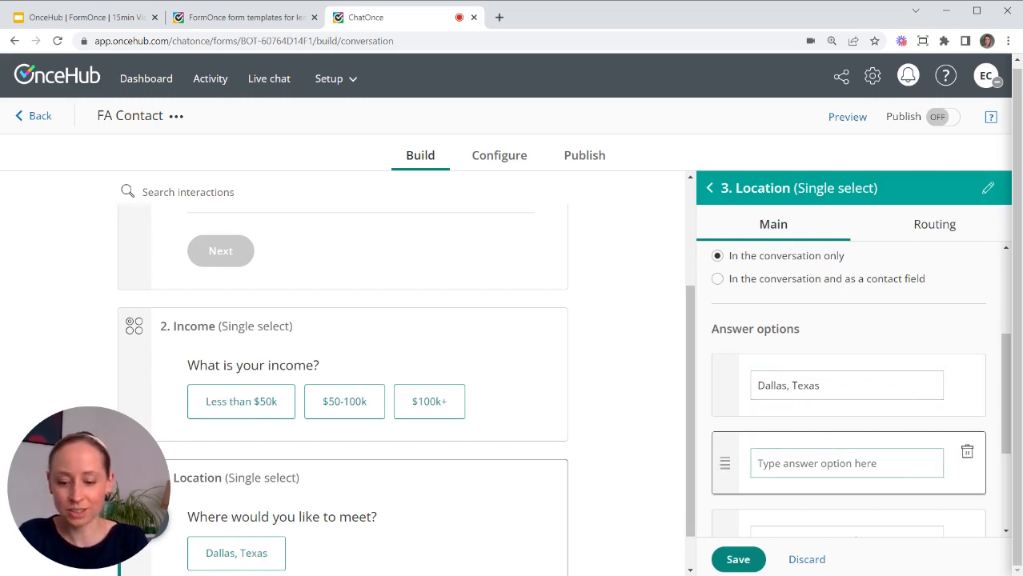
text(Video me)
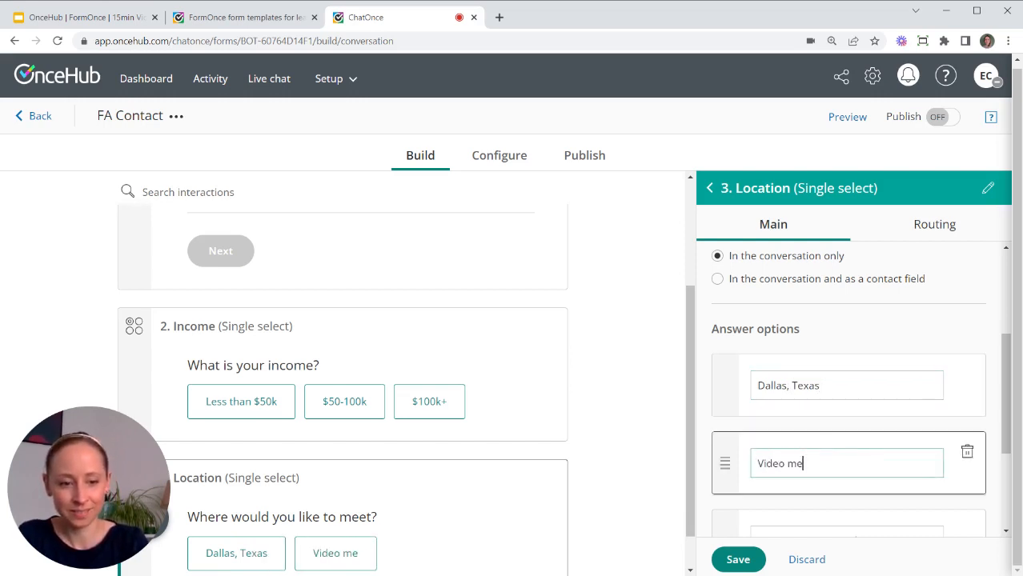
text(eting)
scroll(830, 448, down, 2)
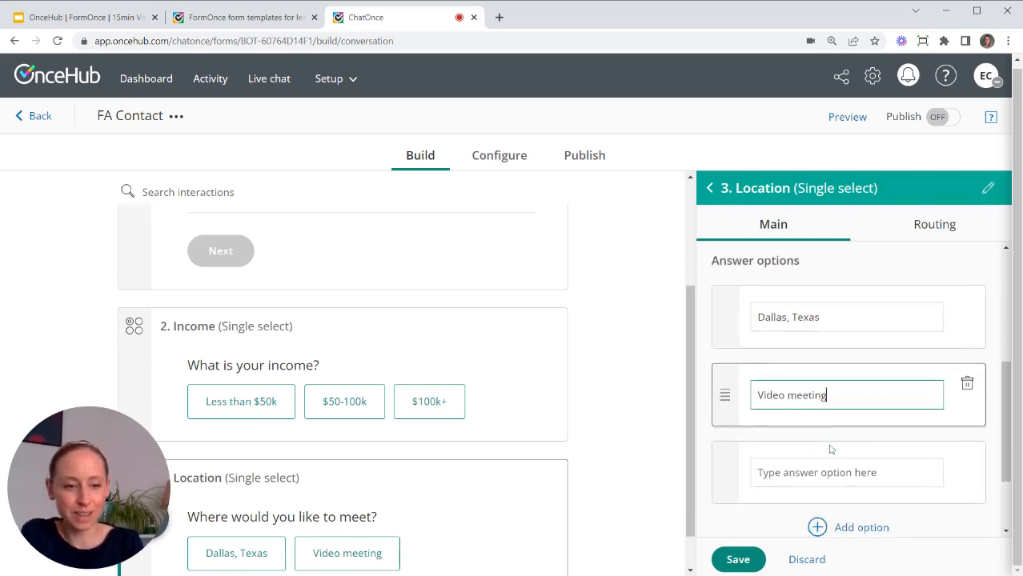
click(737, 558)
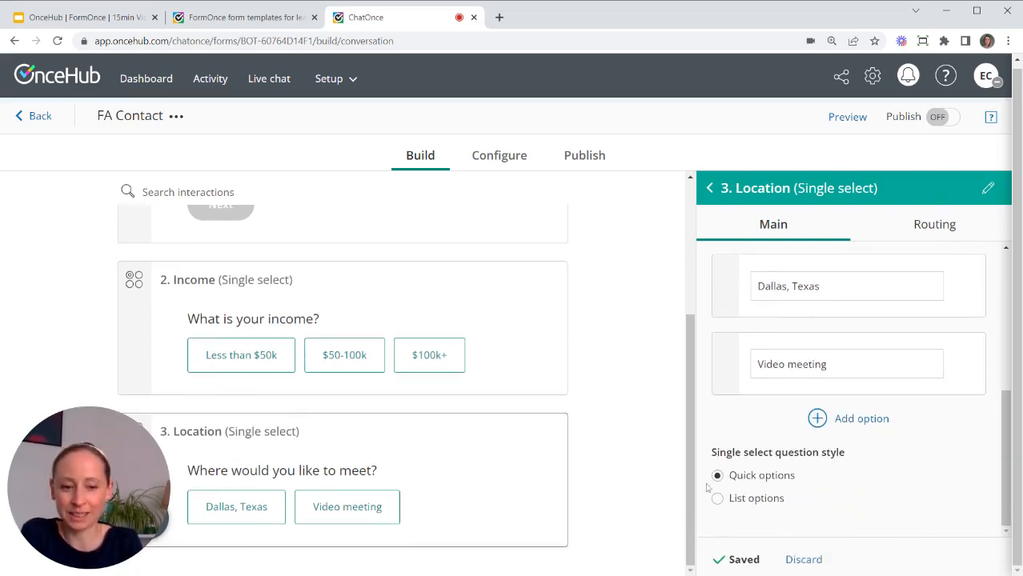
click(709, 188)
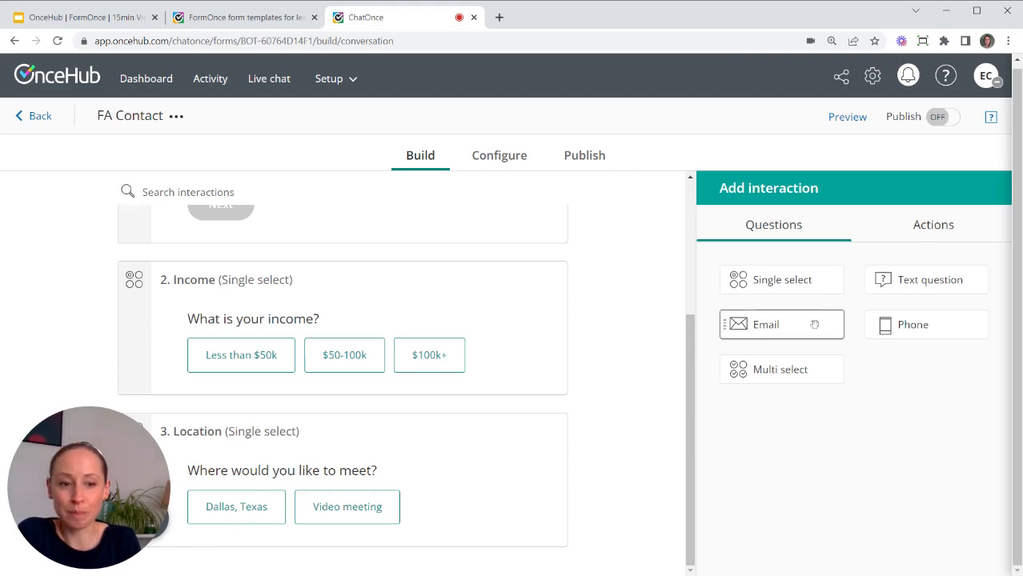
Insert an Email question after Location, labelled Email, asking 'What is your email address?', and save it.
drag(816, 326, 410, 507)
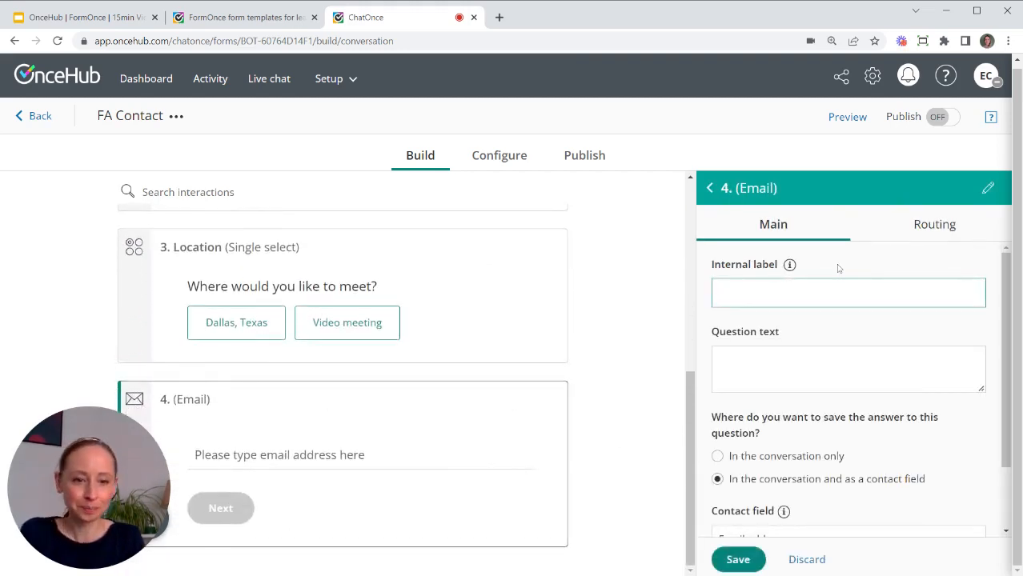
text(Email)
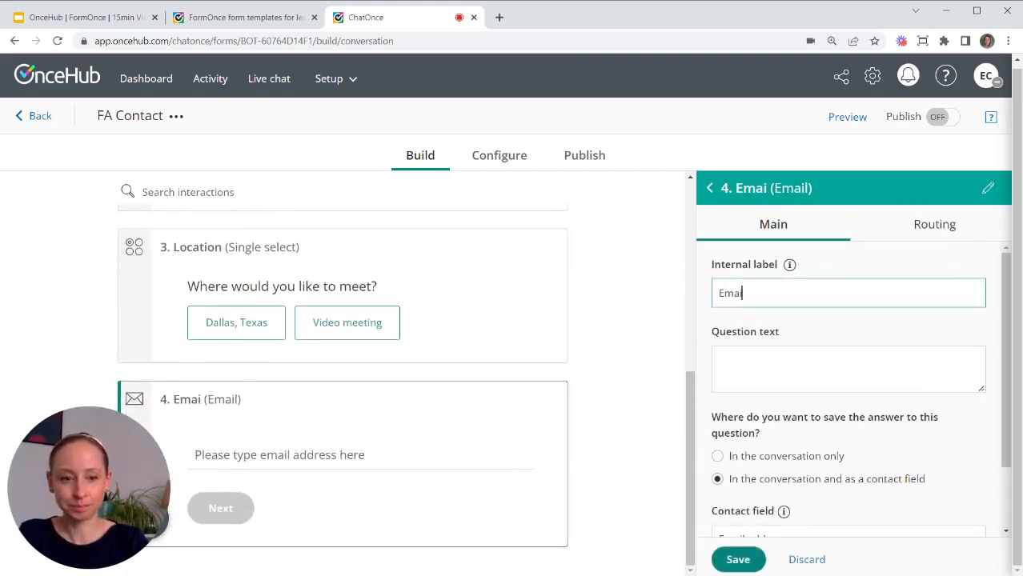
mouse_move(789, 265)
click(783, 367)
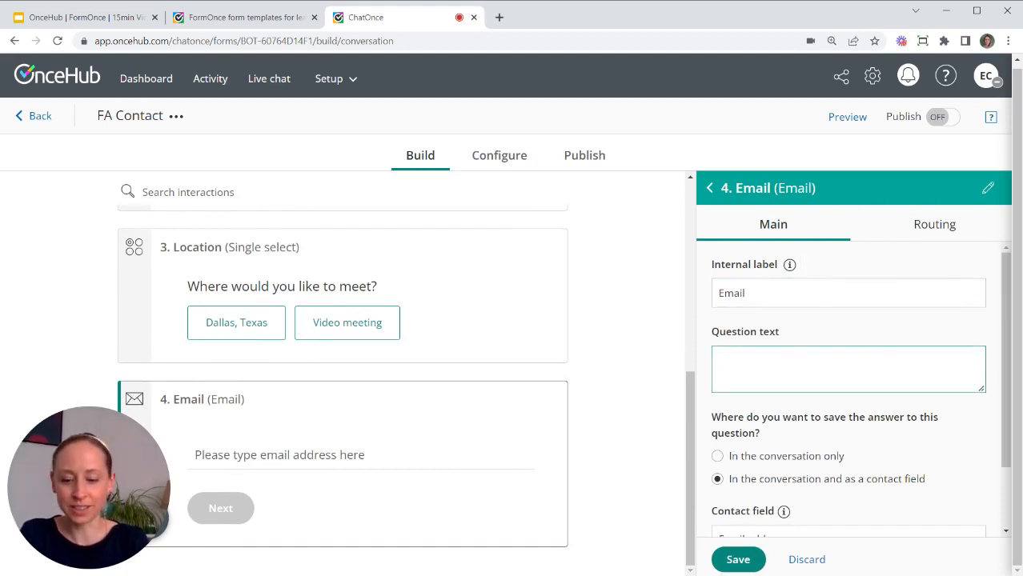
text(What is yo)
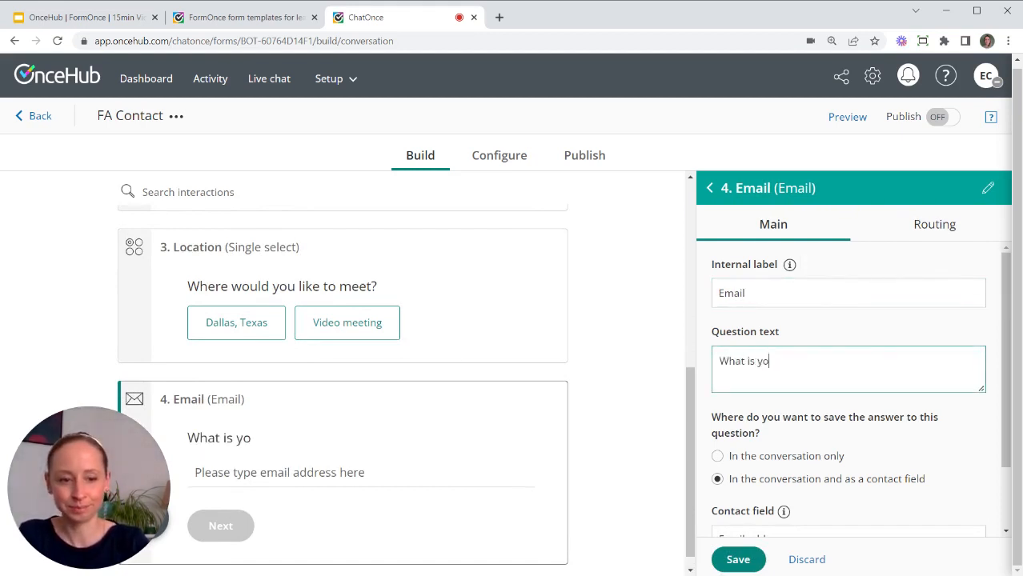
text(ur email address?)
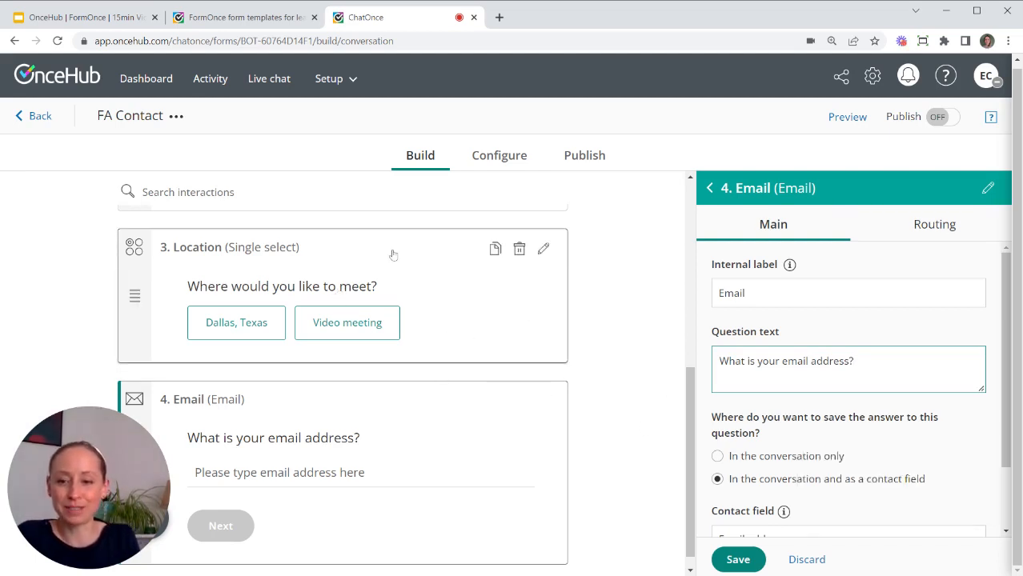
click(745, 560)
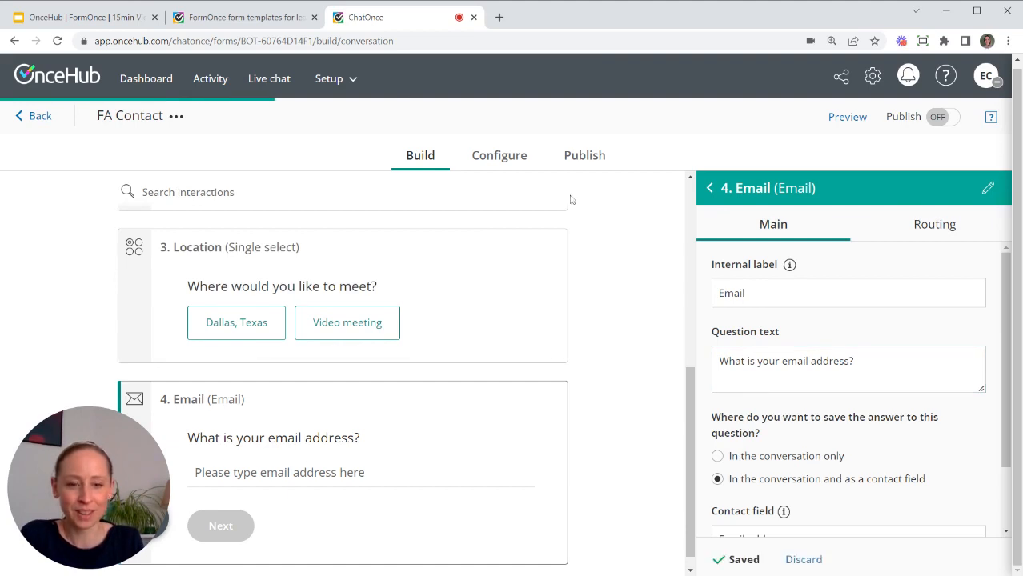
click(709, 189)
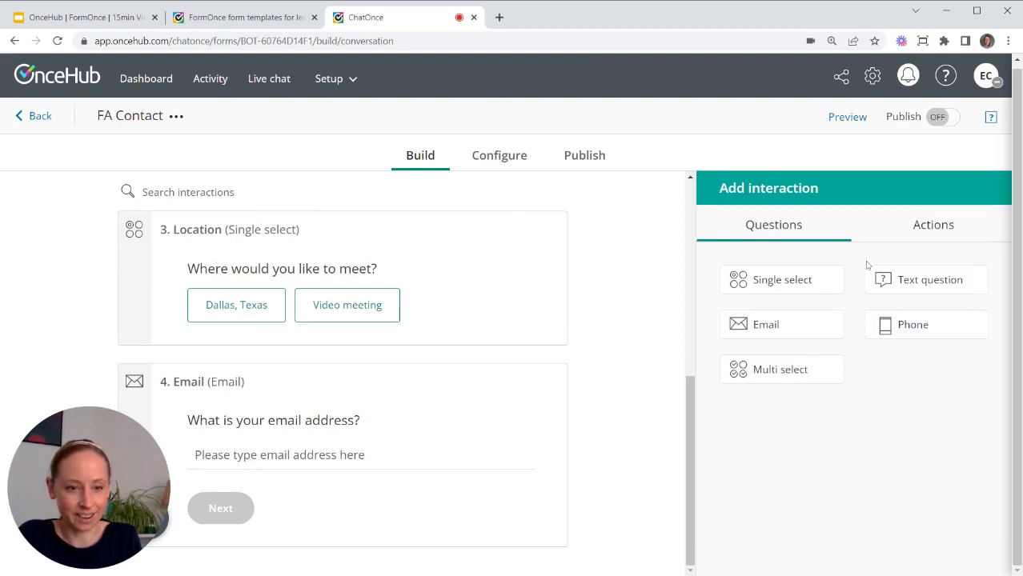
Insert a Schedule step labelled 'Dallas meeting' using the 30-minute meeting event, owned by the Dallas team.
click(927, 231)
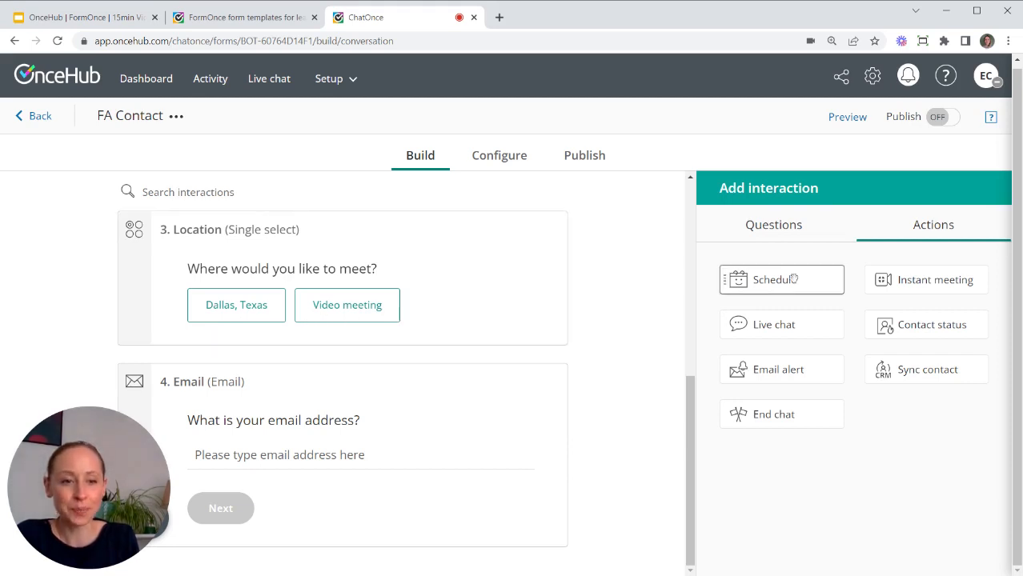
drag(795, 280, 389, 420)
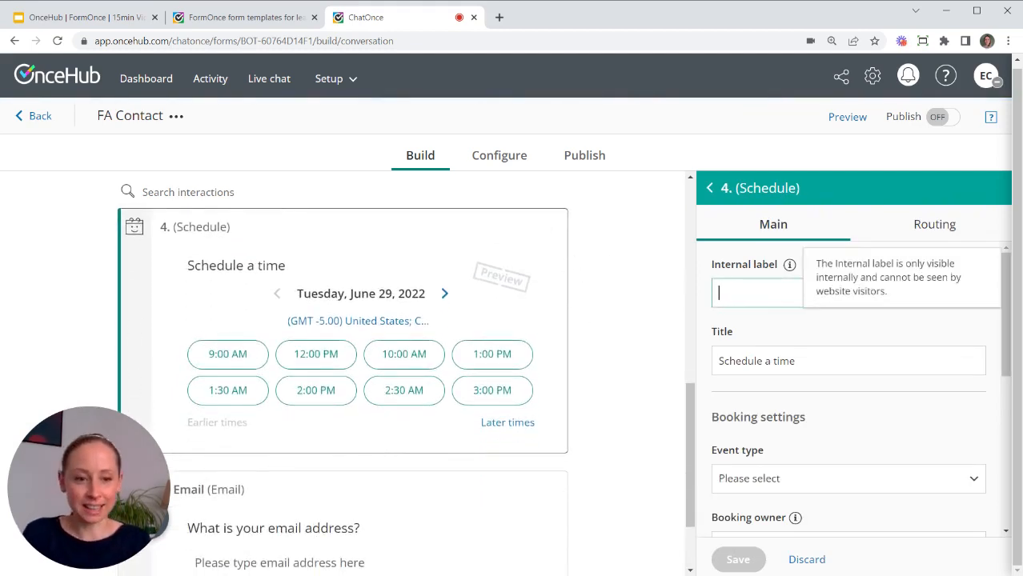
text(Dalla)
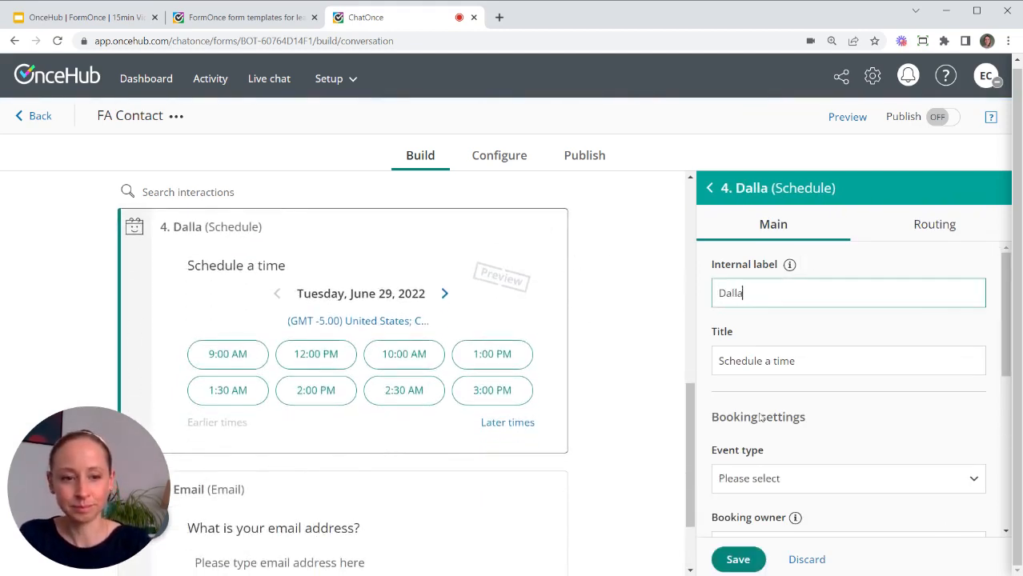
text(s meeting)
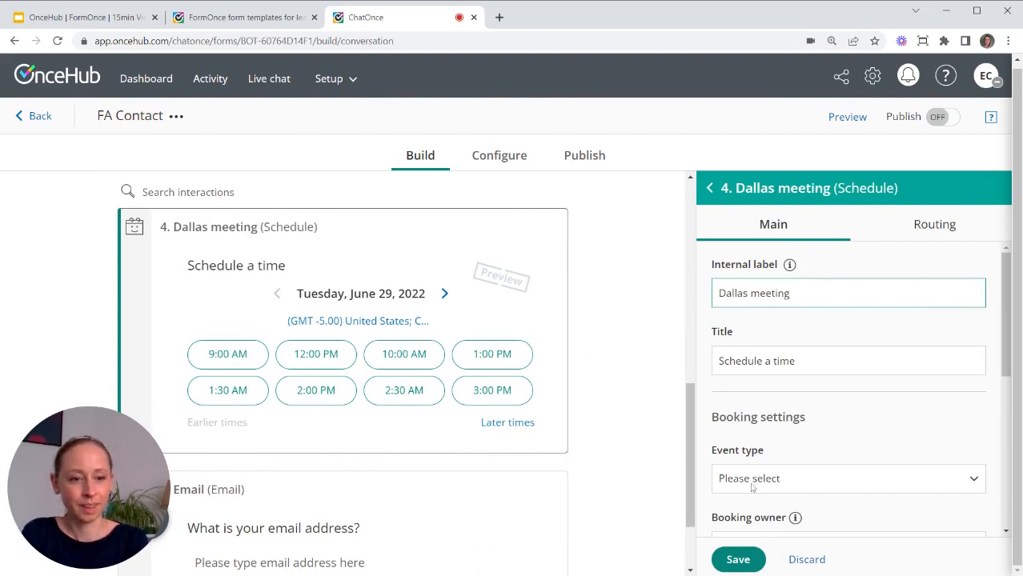
scroll(831, 362, down, 2)
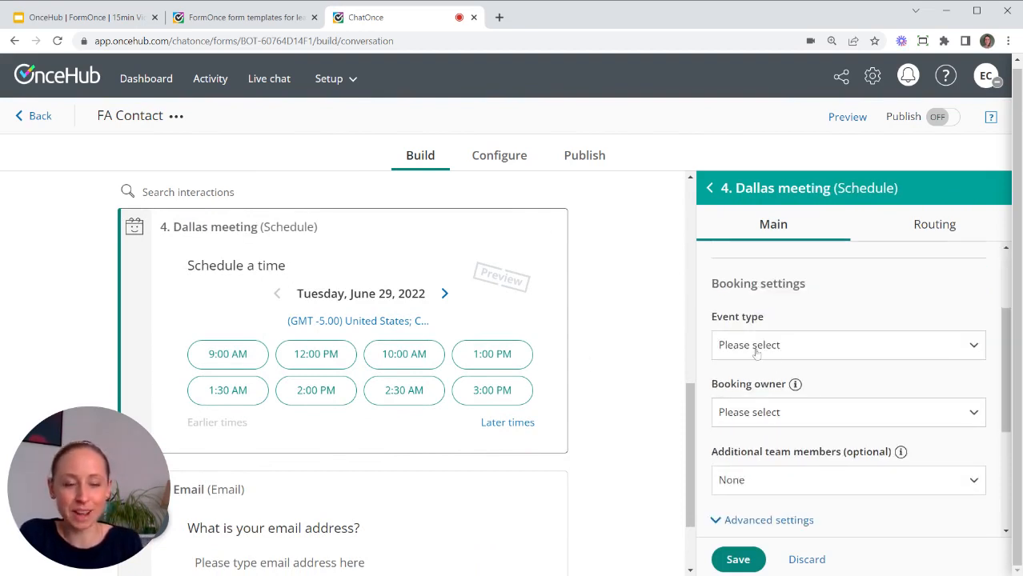
click(785, 347)
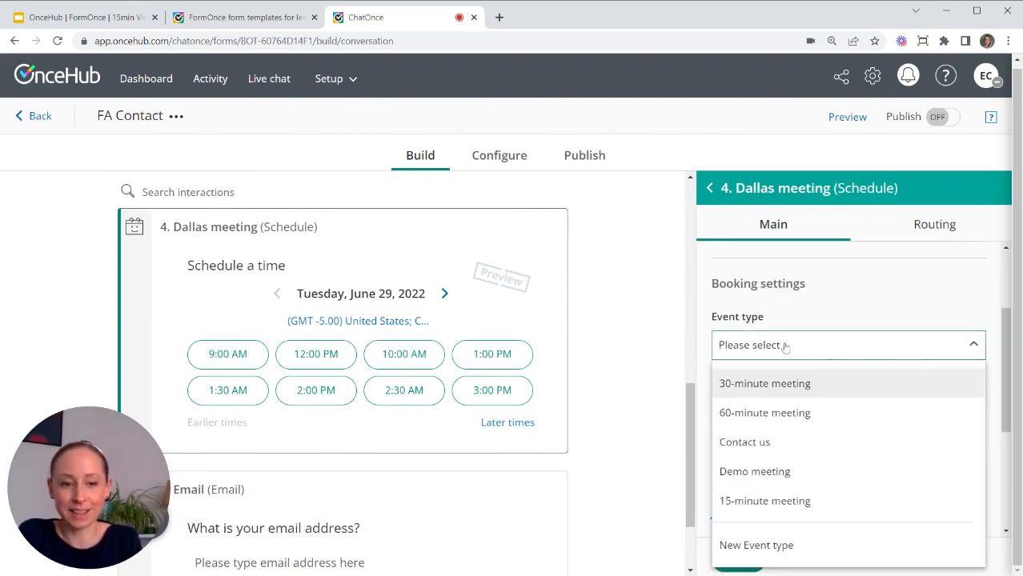
click(788, 385)
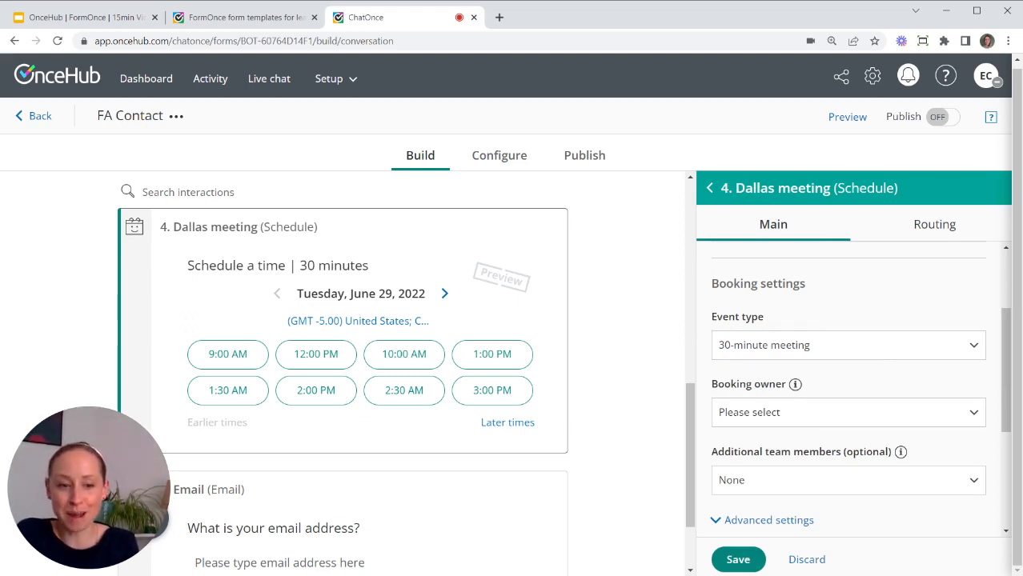
click(795, 415)
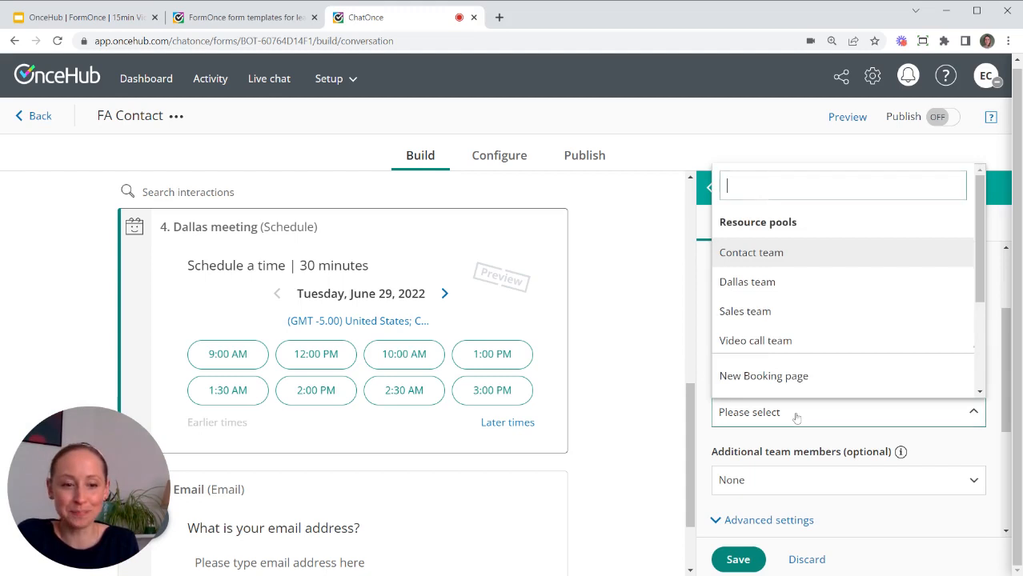
click(781, 281)
click(742, 562)
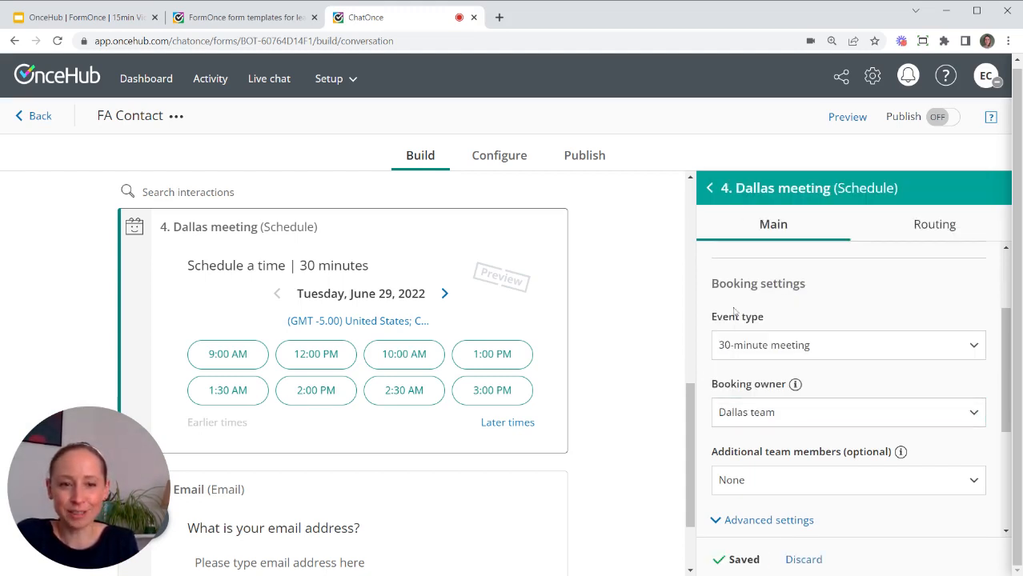
click(712, 190)
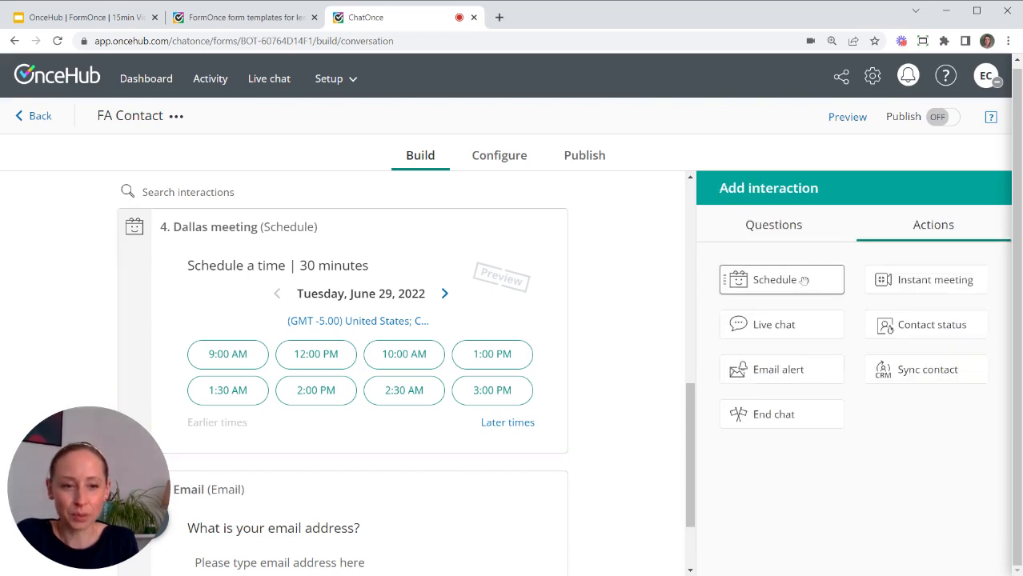
Add a second Schedule step labelled 'Video meeting' booking 30-minute meetings owned by the Video call team.
drag(804, 282, 410, 513)
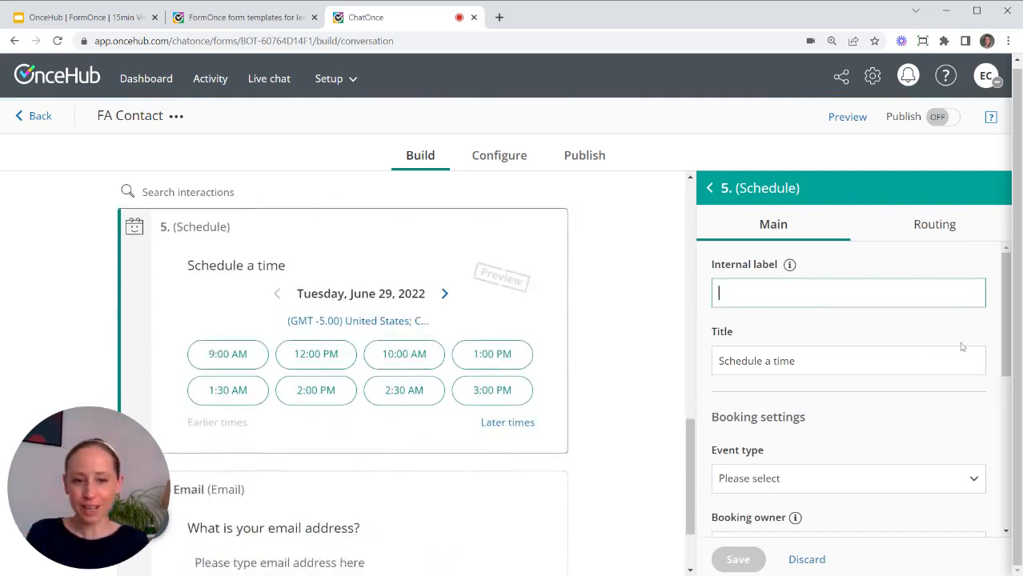
text(Video e)
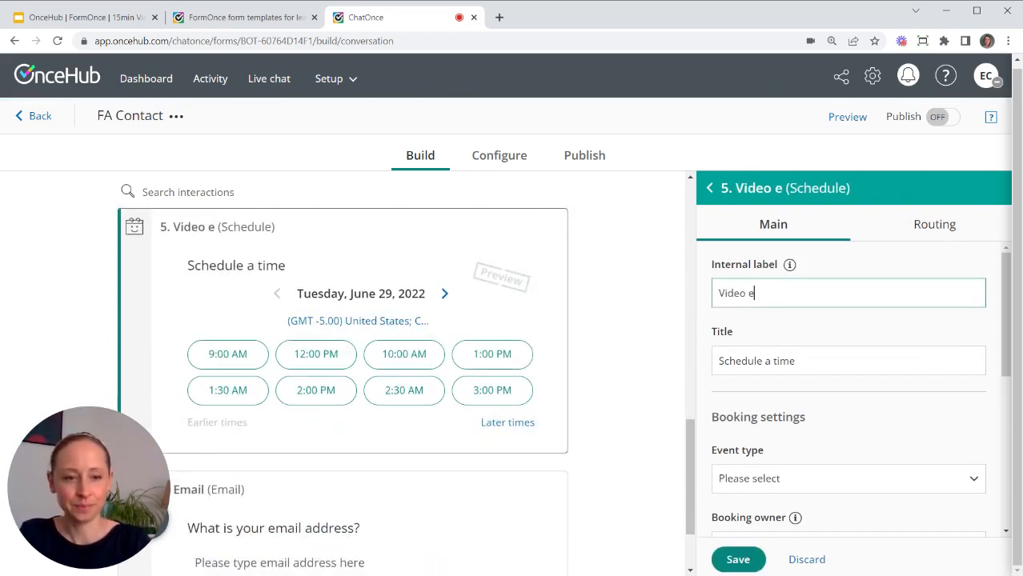
key(BackSpace)
text(meeting)
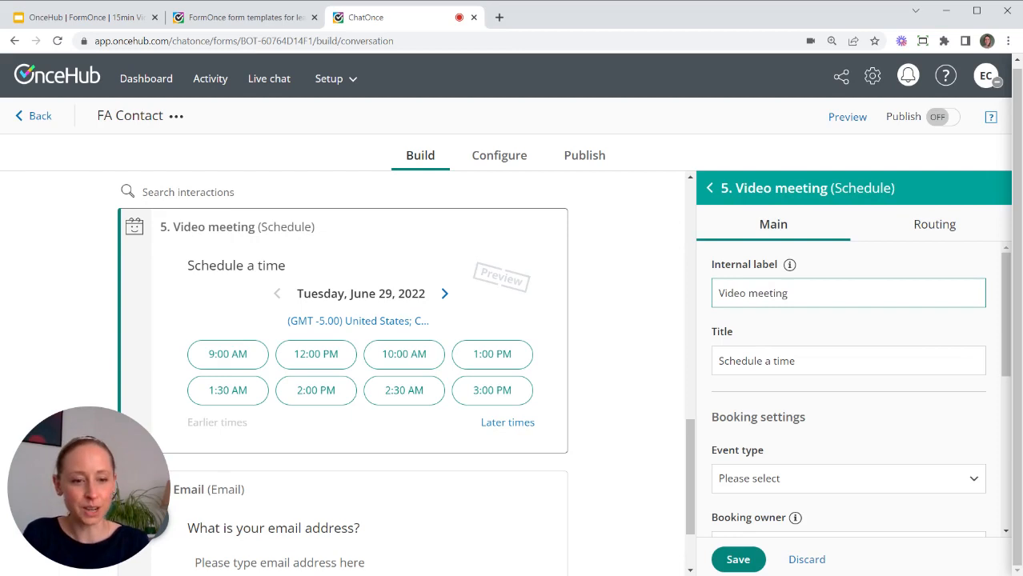
scroll(953, 354, down, 3)
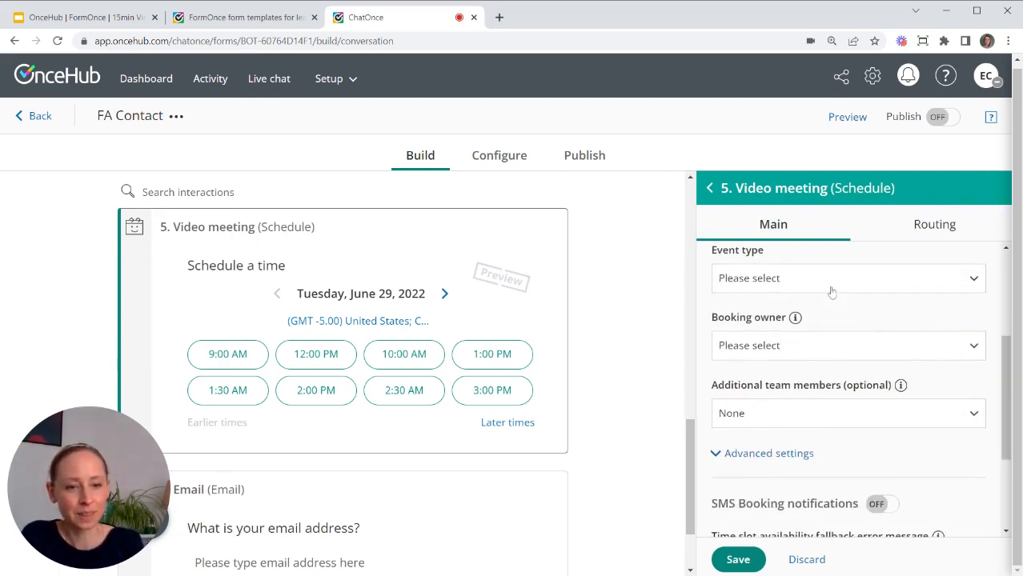
click(835, 286)
click(832, 316)
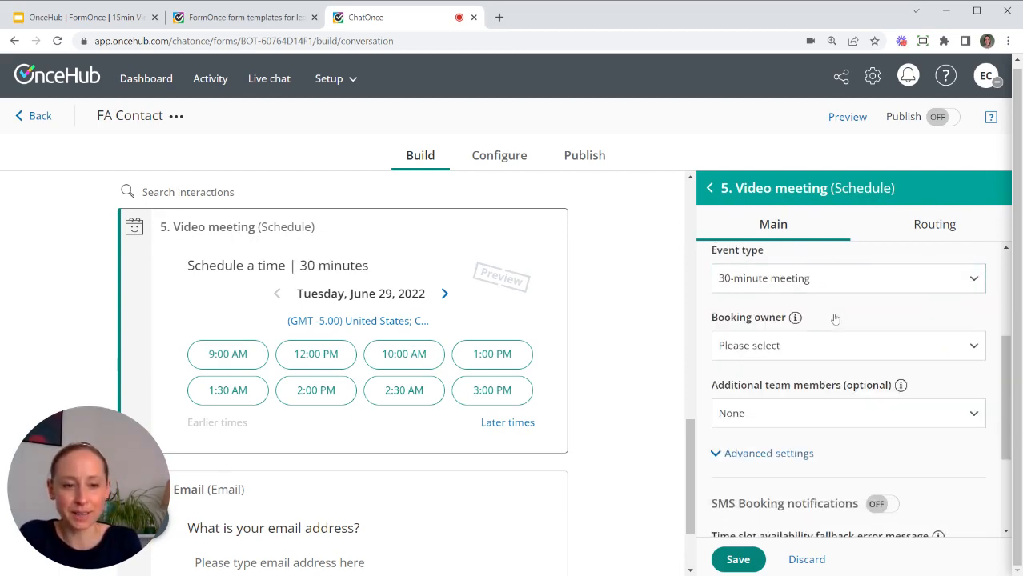
click(817, 349)
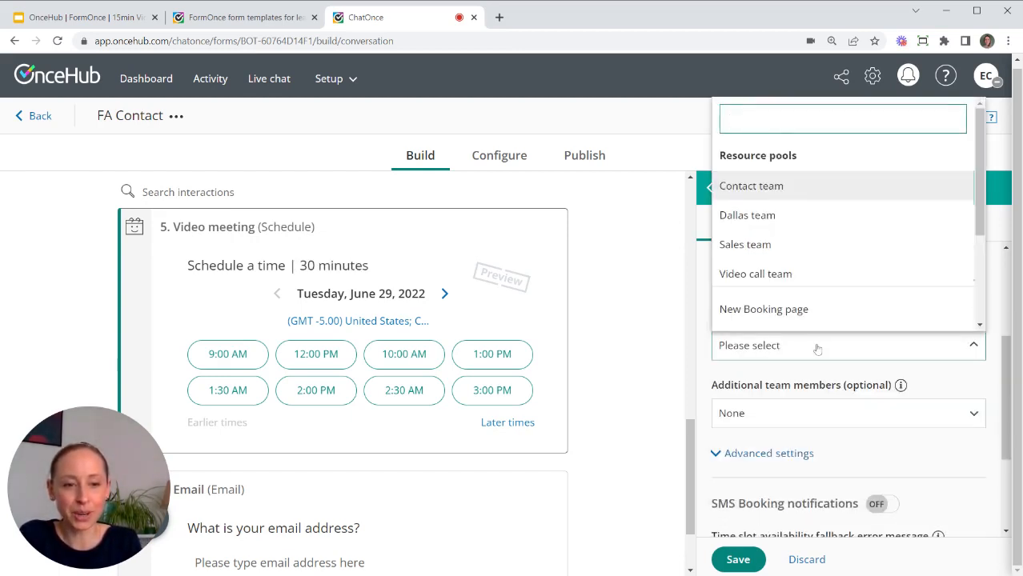
click(754, 275)
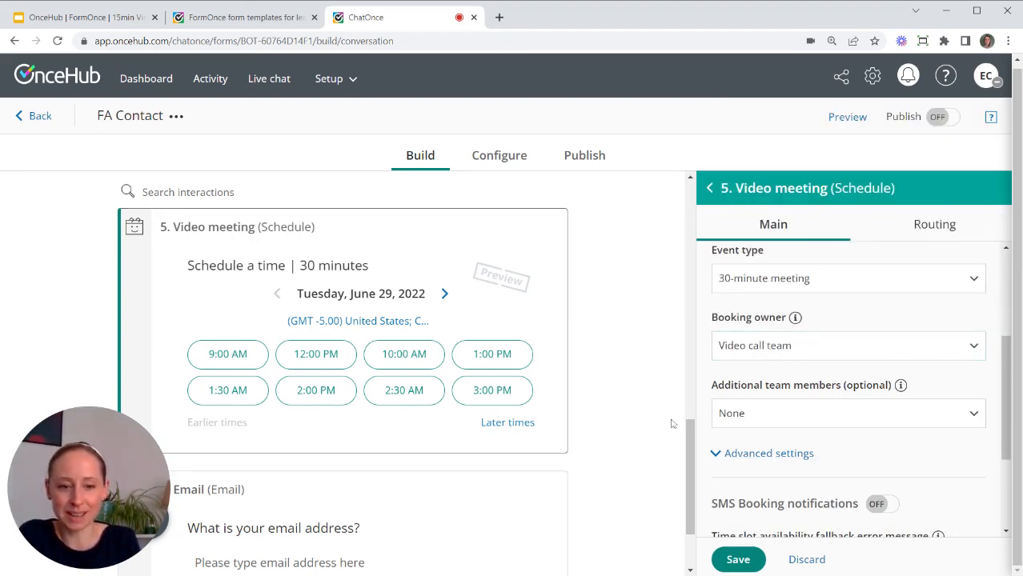
click(738, 559)
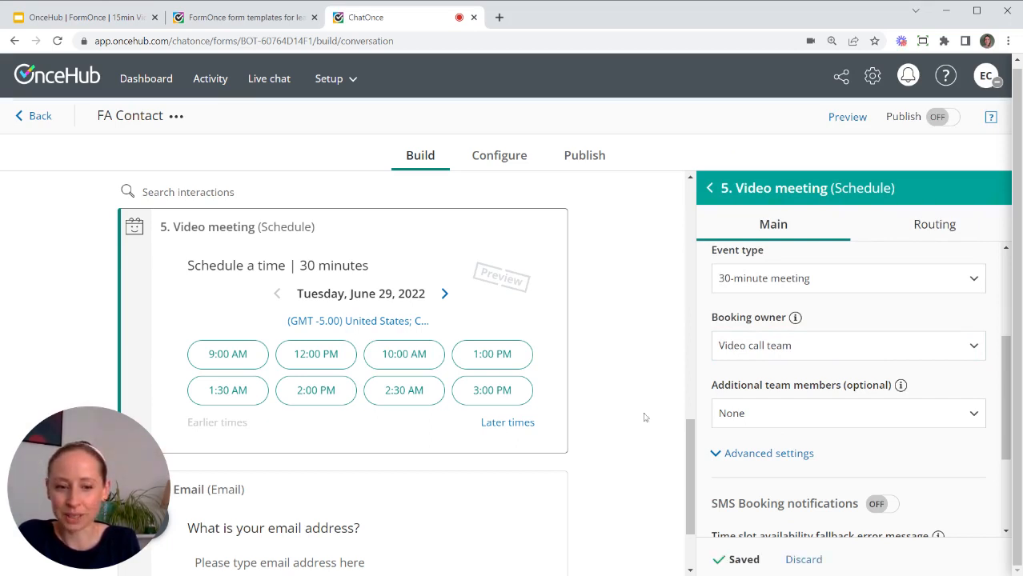
scroll(645, 417, down, 2)
click(709, 189)
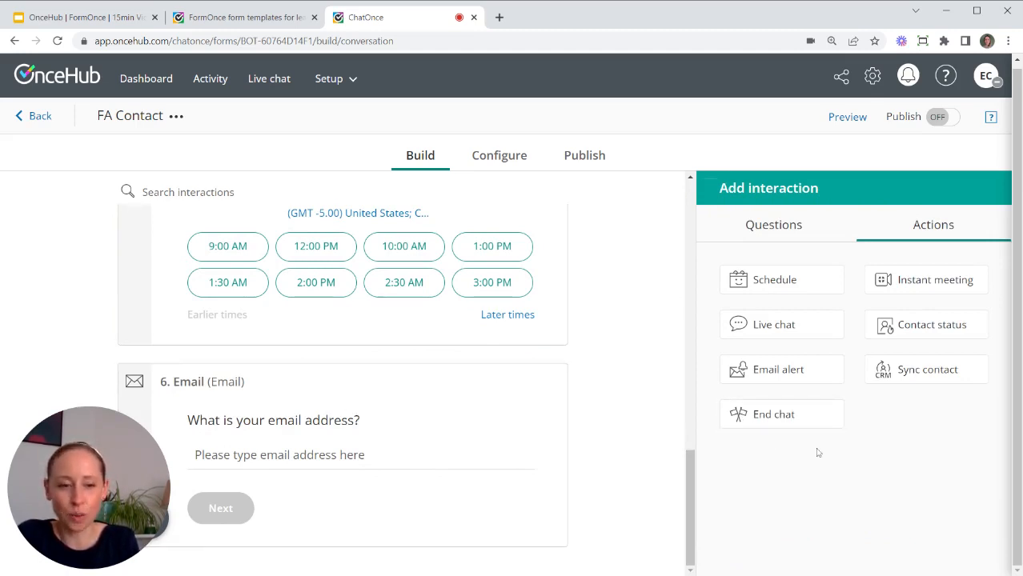
Add an End chat step labelled 'End message' saying the team will be in touch, and save it.
drag(813, 415, 407, 547)
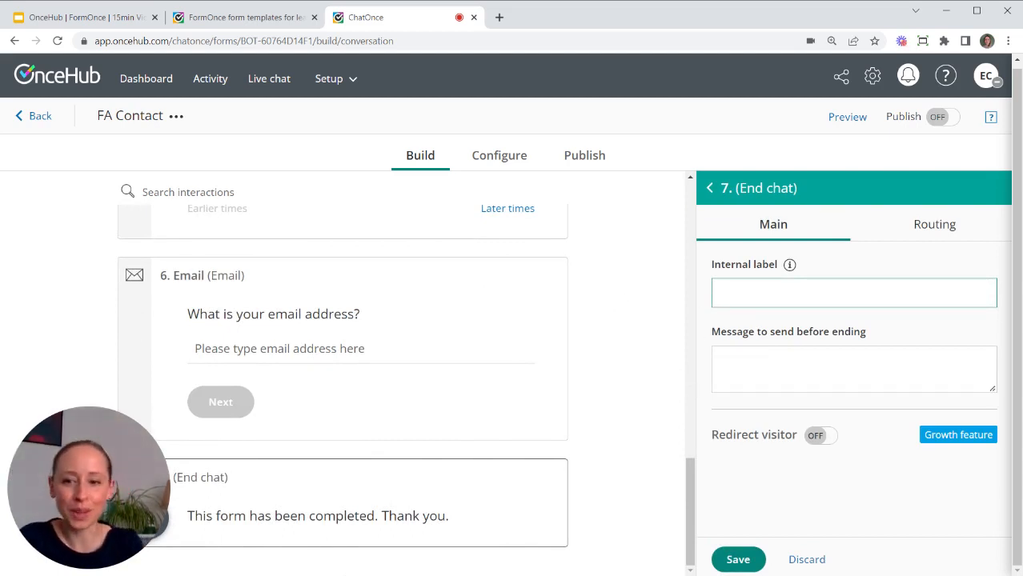
scroll(404, 384, up, 3)
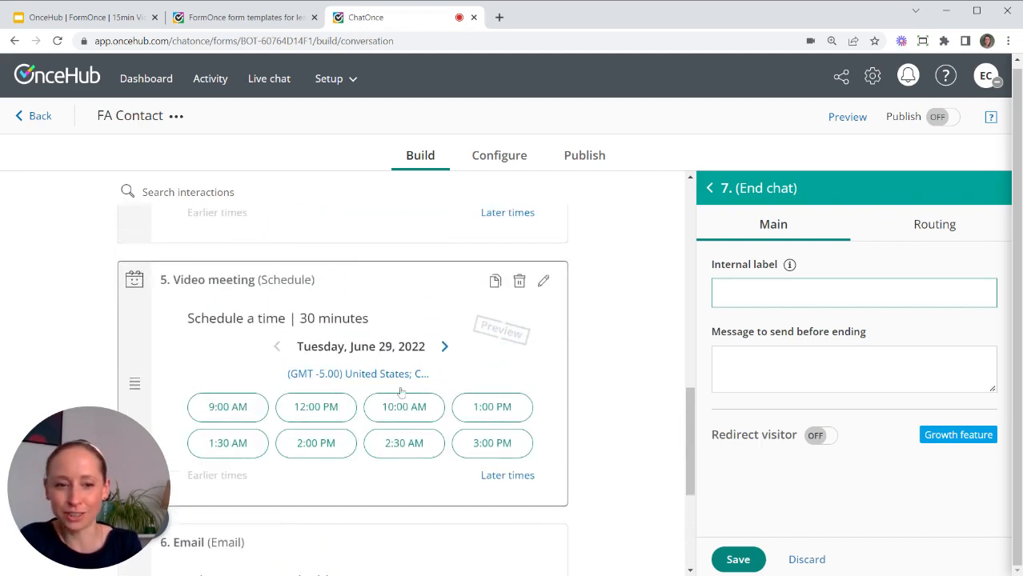
scroll(401, 393, down, 2)
scroll(401, 392, down, 1)
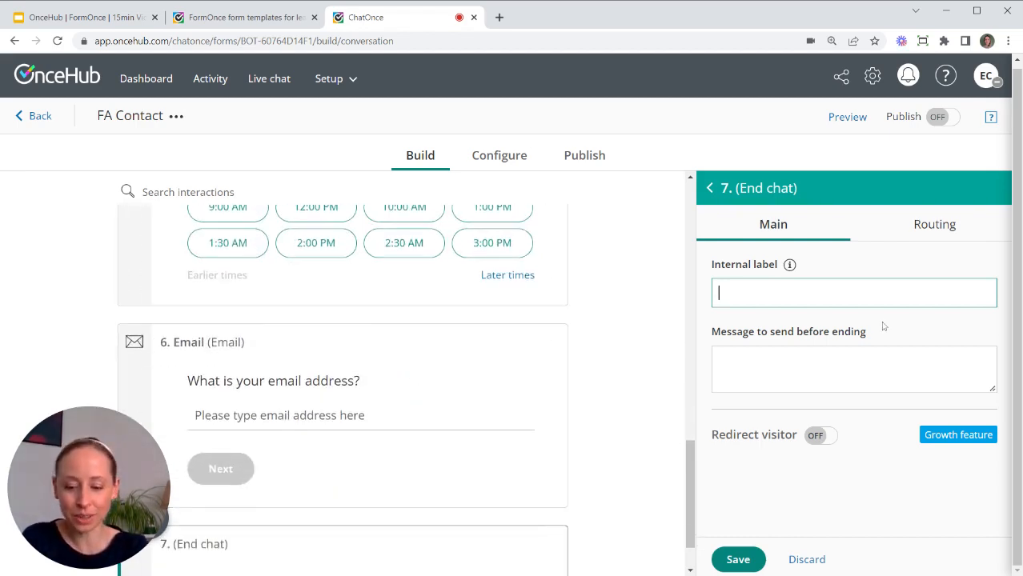
text(End message)
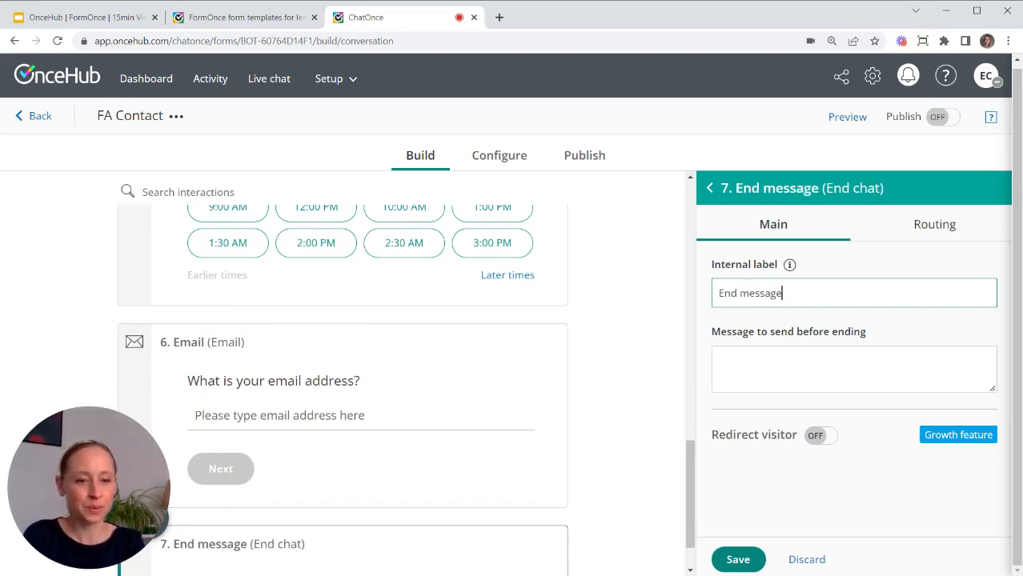
click(720, 362)
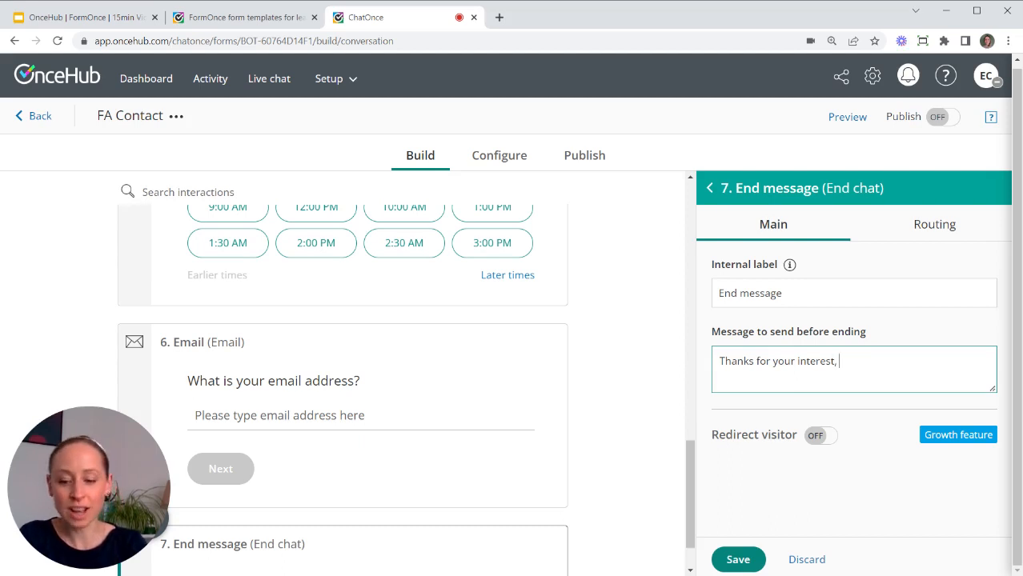
text(eam)
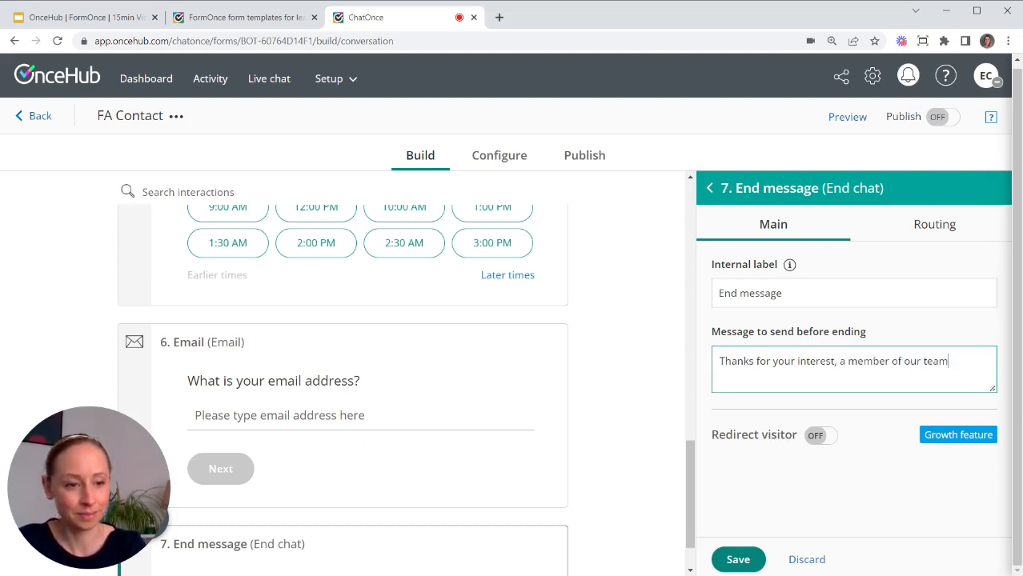
text( will be in )
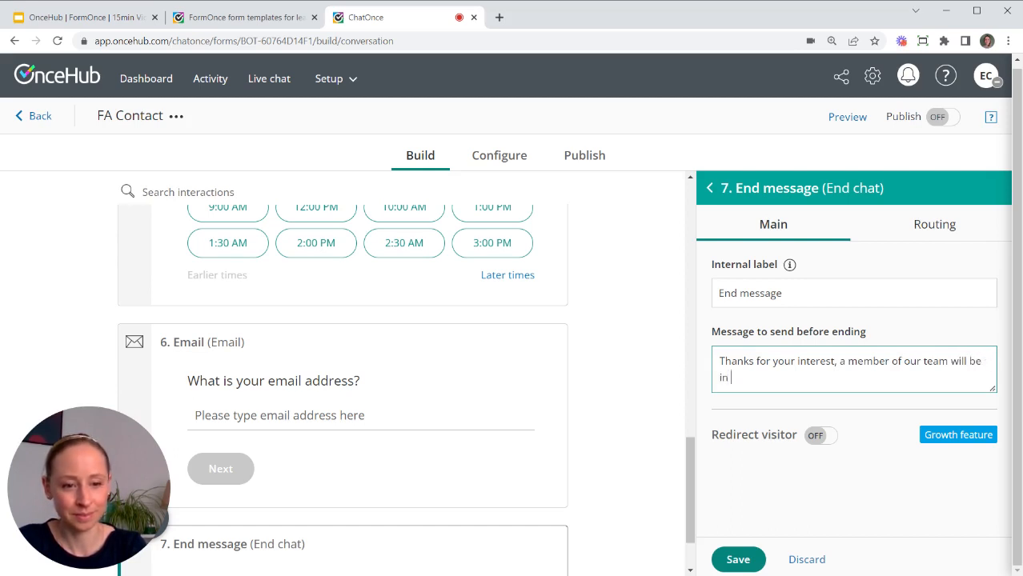
text(touch.)
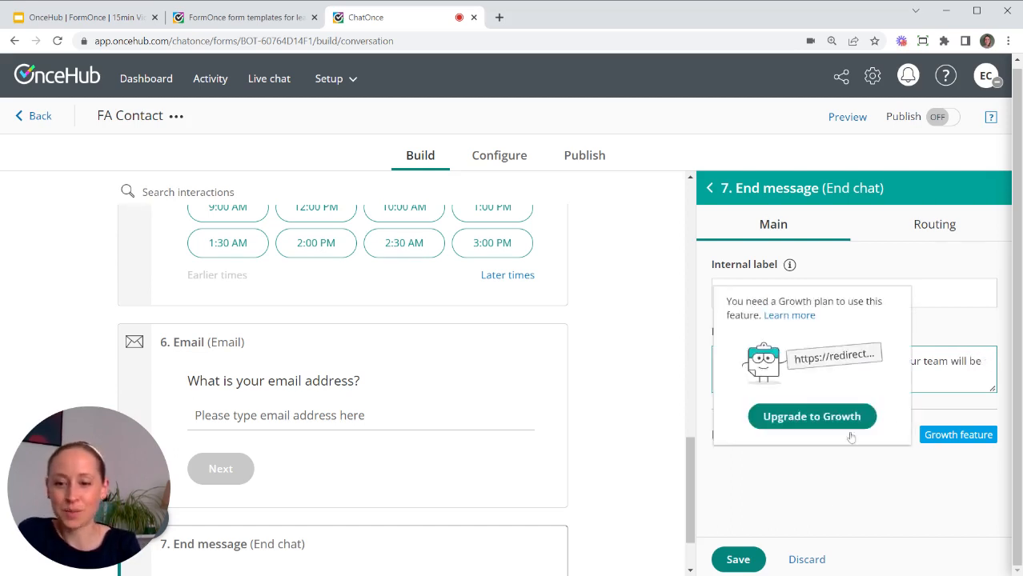
click(740, 561)
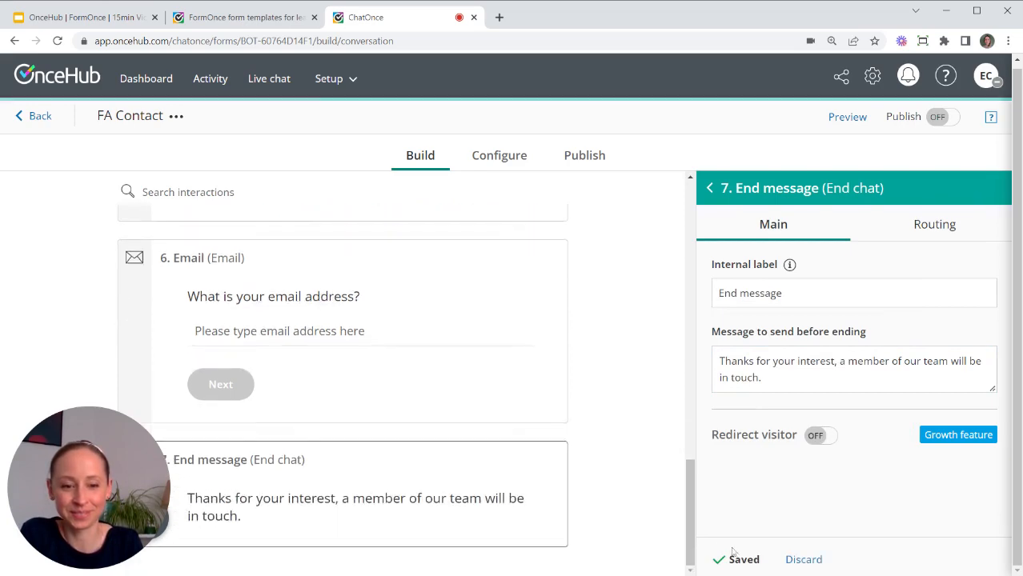
drag(693, 521, 690, 192)
Leave the End message settings and scroll through the form from the questions down to the End message.
click(713, 188)
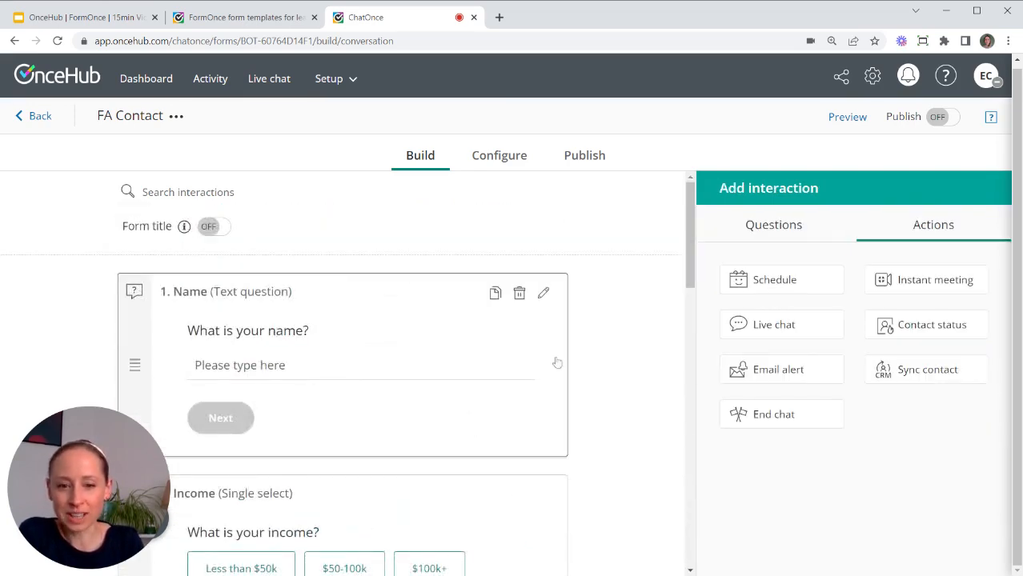
scroll(561, 377, down, 10)
scroll(562, 396, down, 3)
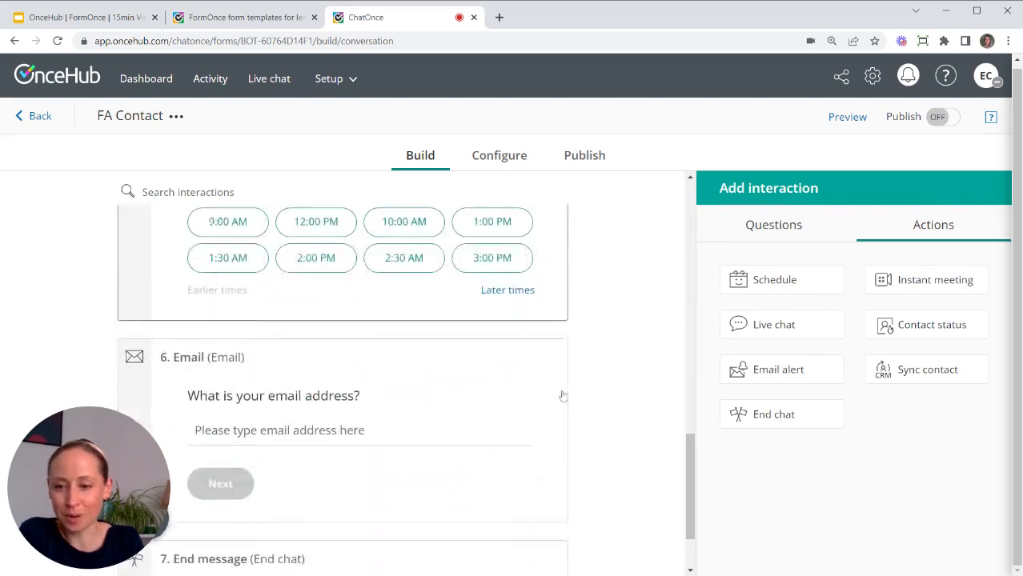
scroll(557, 377, up, 12)
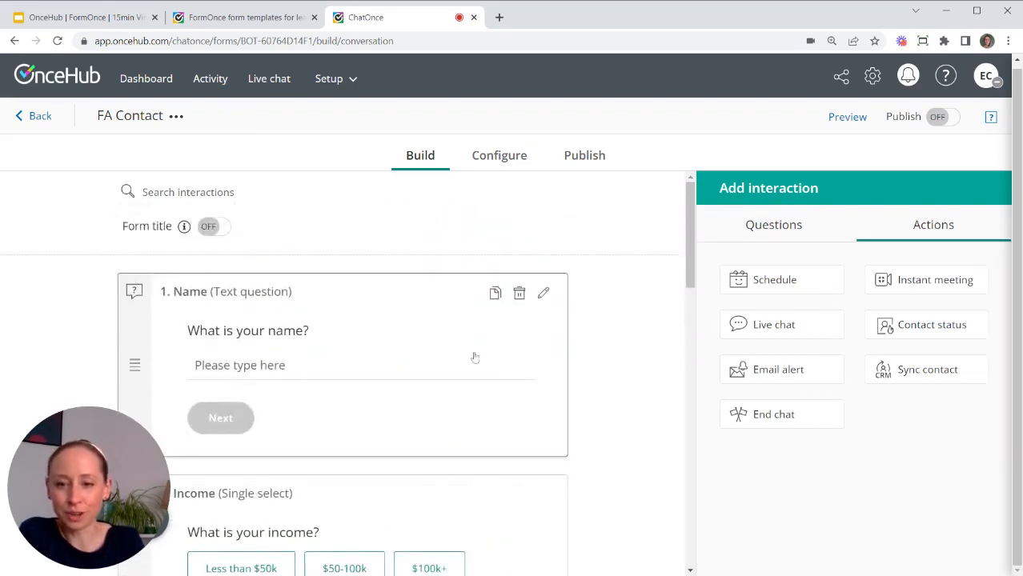
scroll(379, 458, down, 4)
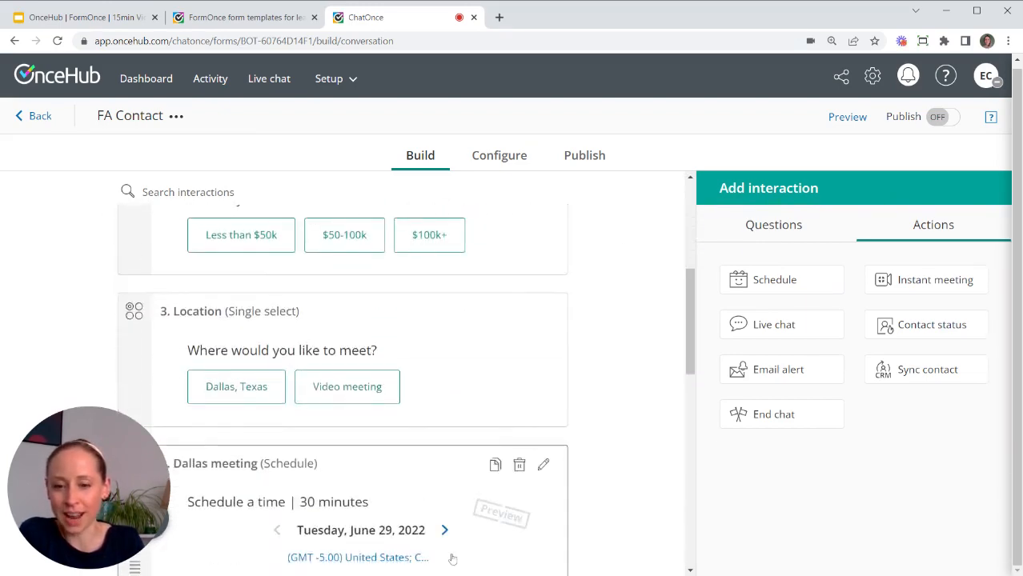
scroll(450, 559, down, 5)
scroll(448, 556, up, 10)
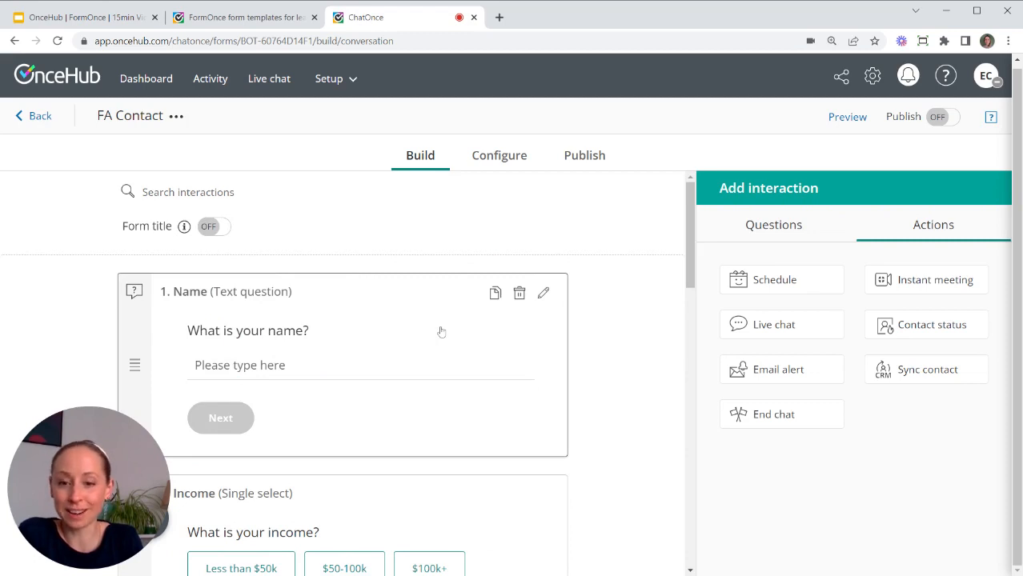
scroll(397, 401, down, 2)
scroll(338, 322, up, 2)
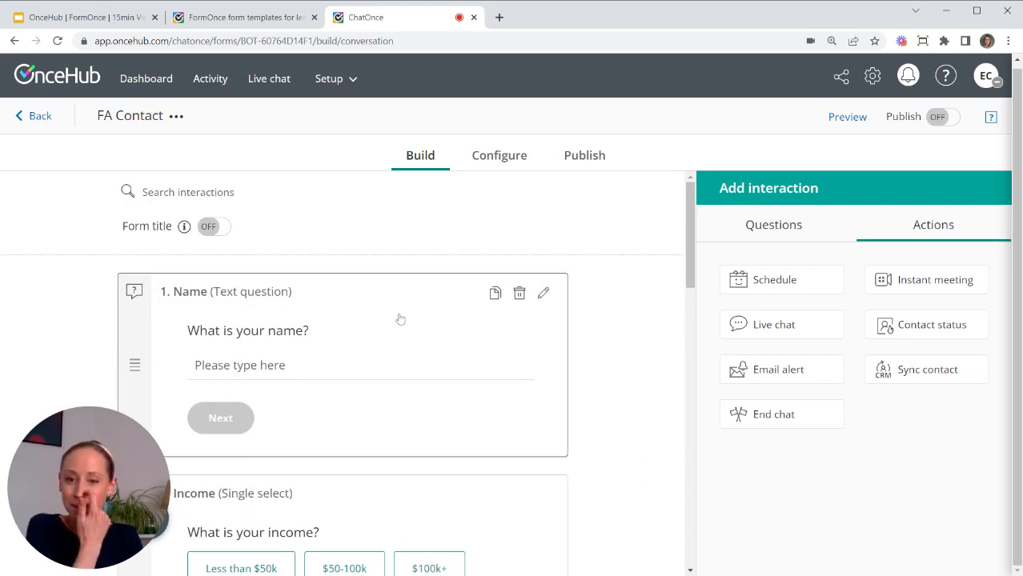
scroll(400, 322, down, 1)
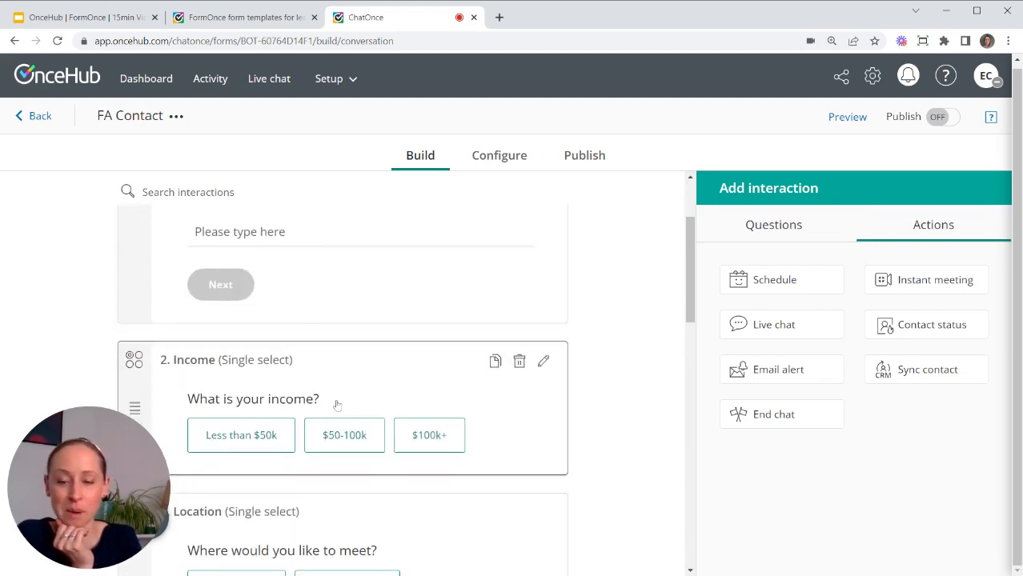
Set the Income question's routing to 'Route to interactions based on rules'.
click(375, 387)
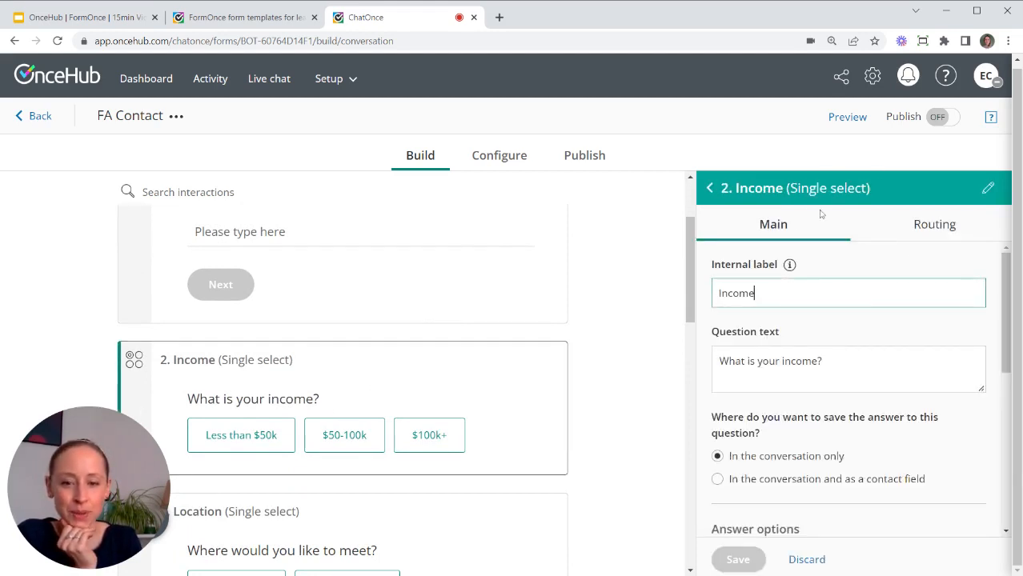
click(936, 227)
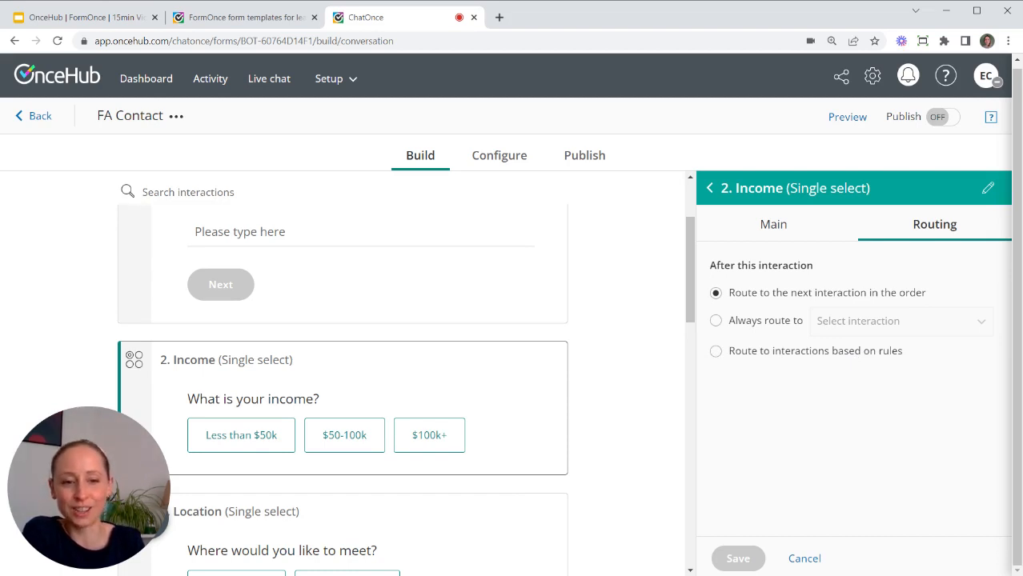
click(716, 352)
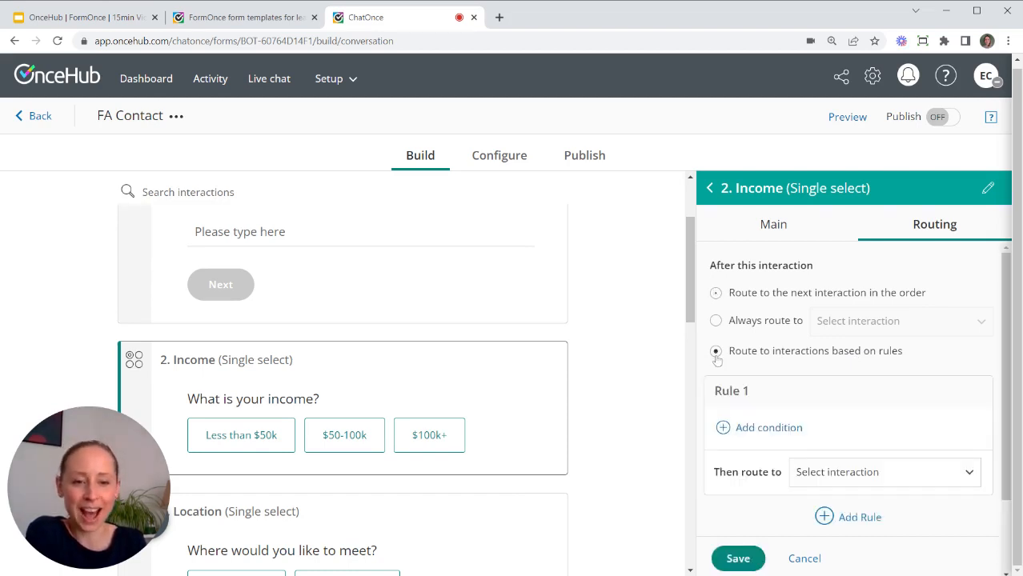
scroll(833, 383, down, 2)
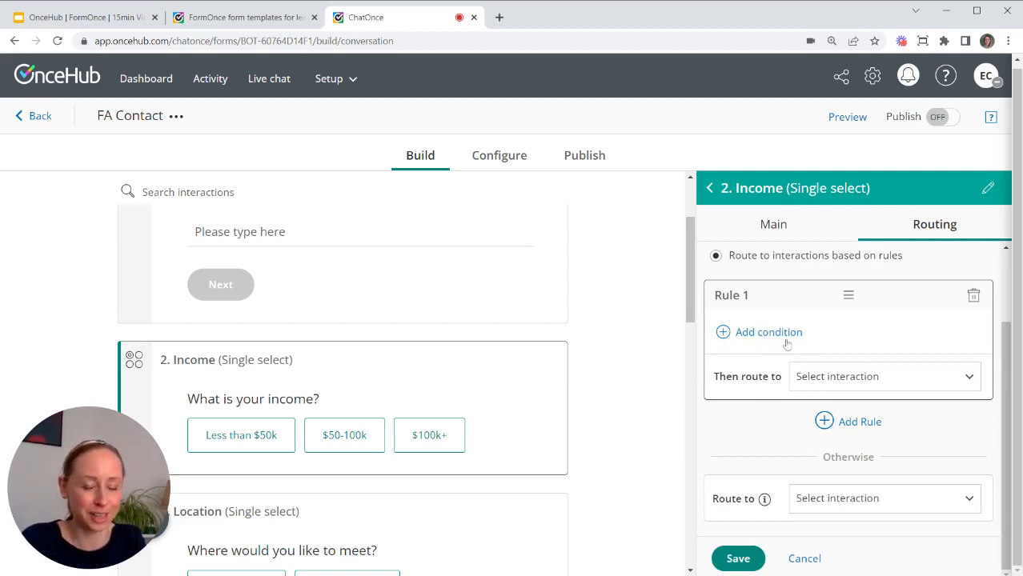
scroll(788, 344, up, 2)
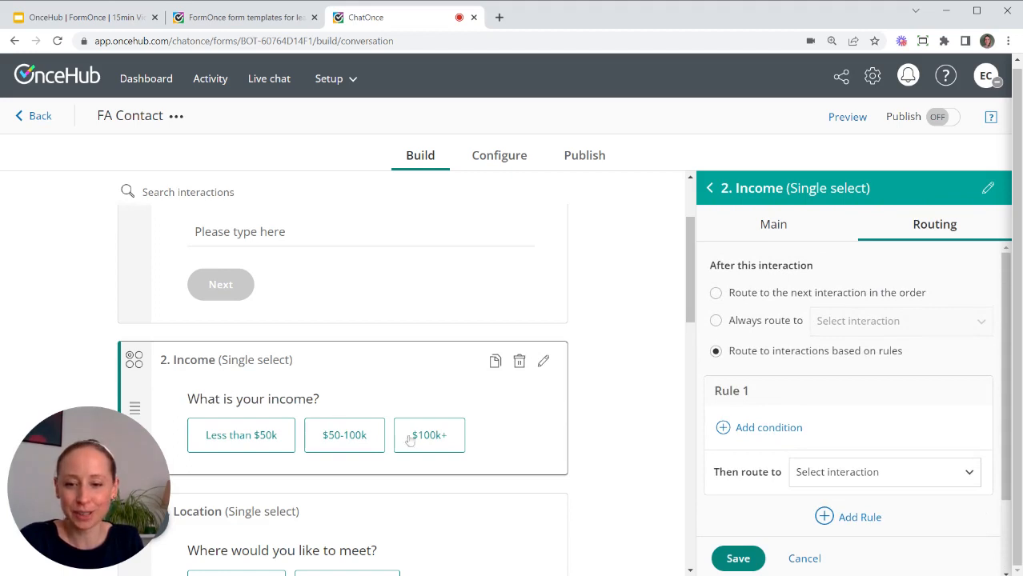
scroll(844, 384, down, 1)
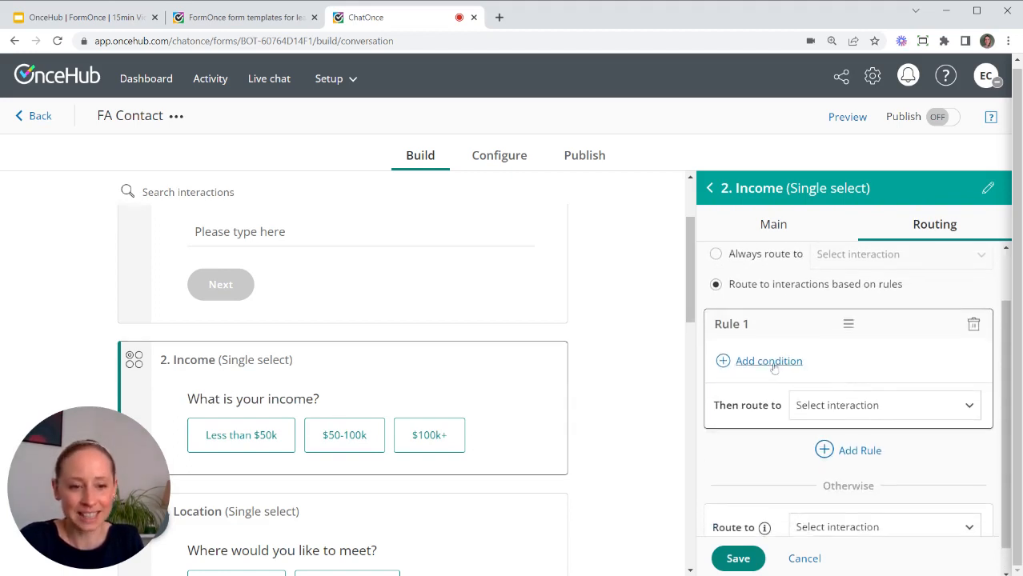
Set Rule 1's condition to 'This answer is any of Less than $50k, $50-100k'.
click(763, 368)
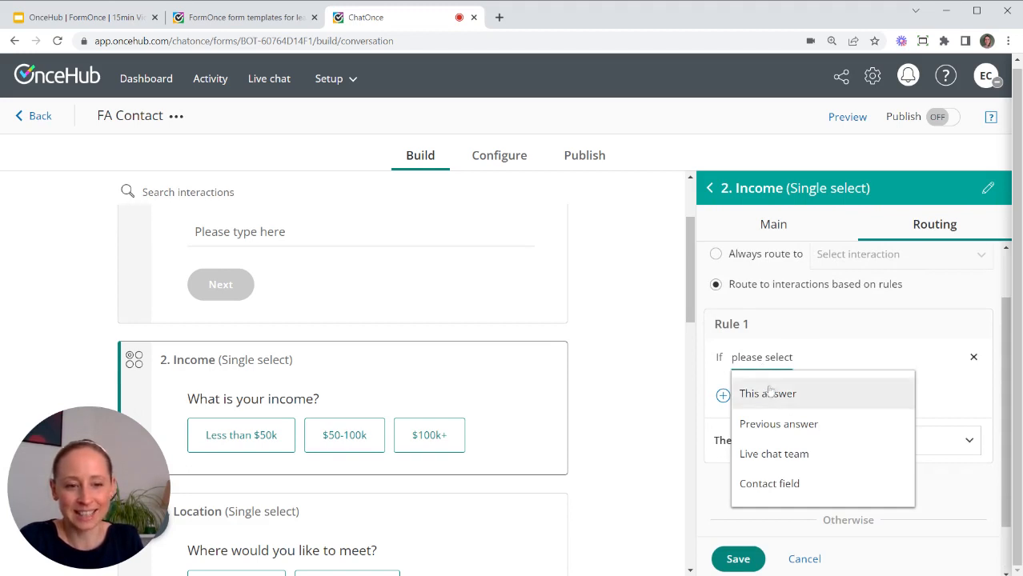
click(771, 394)
click(840, 396)
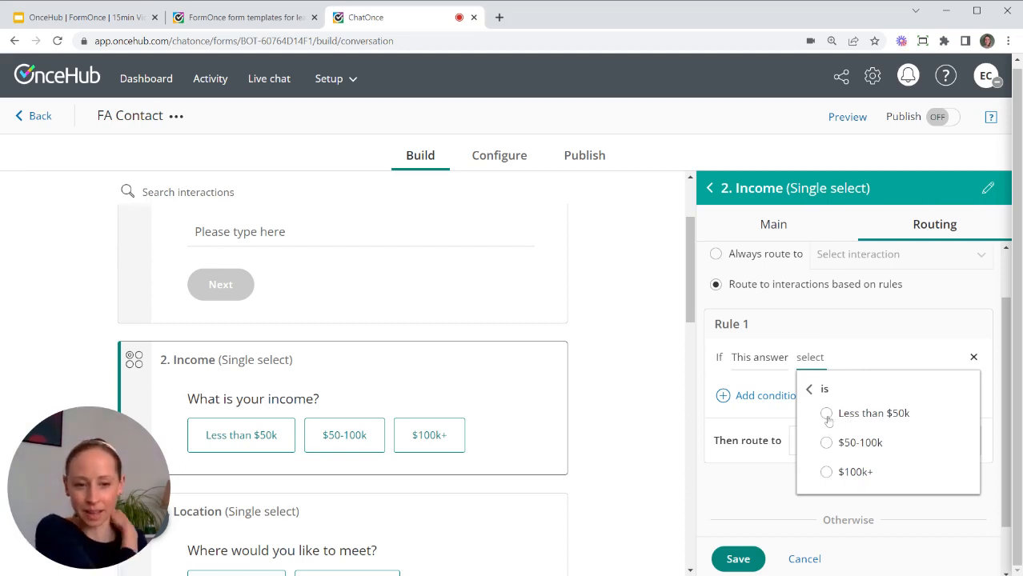
click(763, 357)
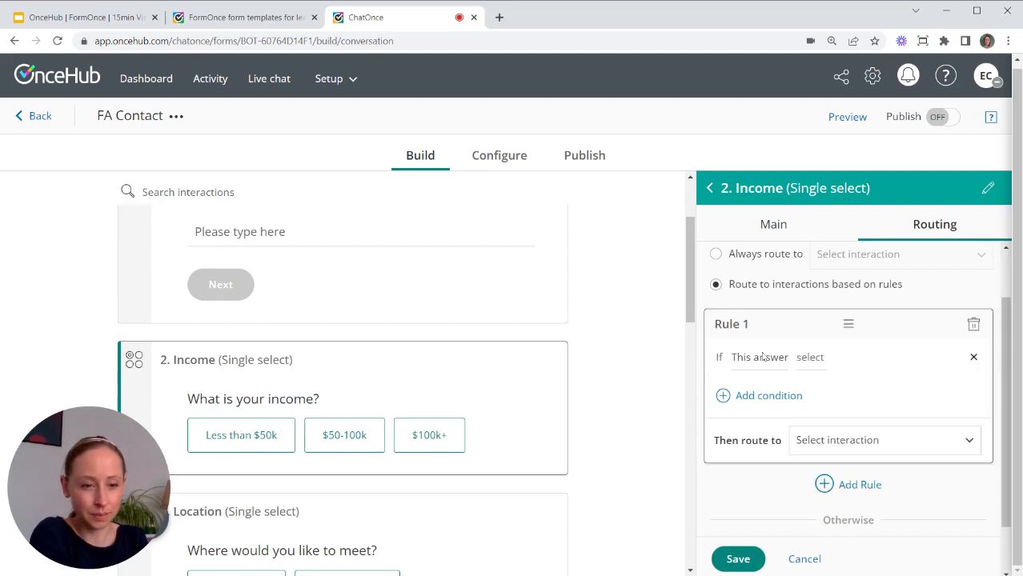
click(767, 358)
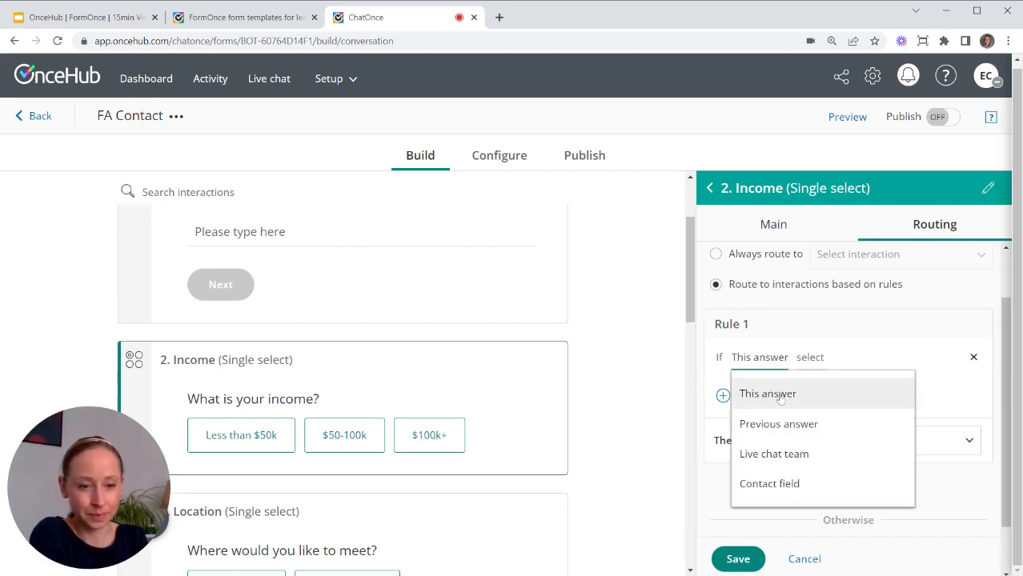
click(782, 395)
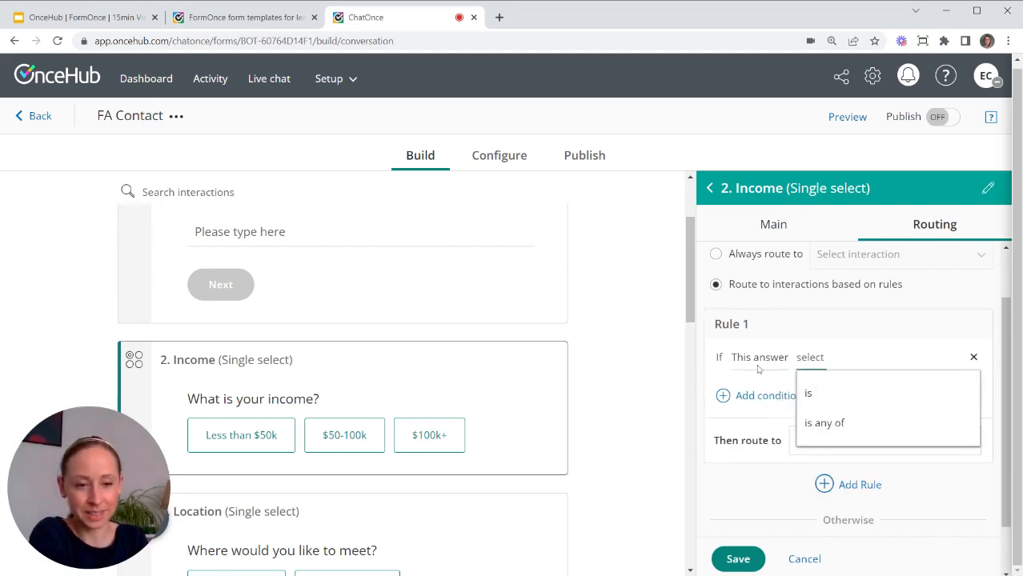
click(839, 423)
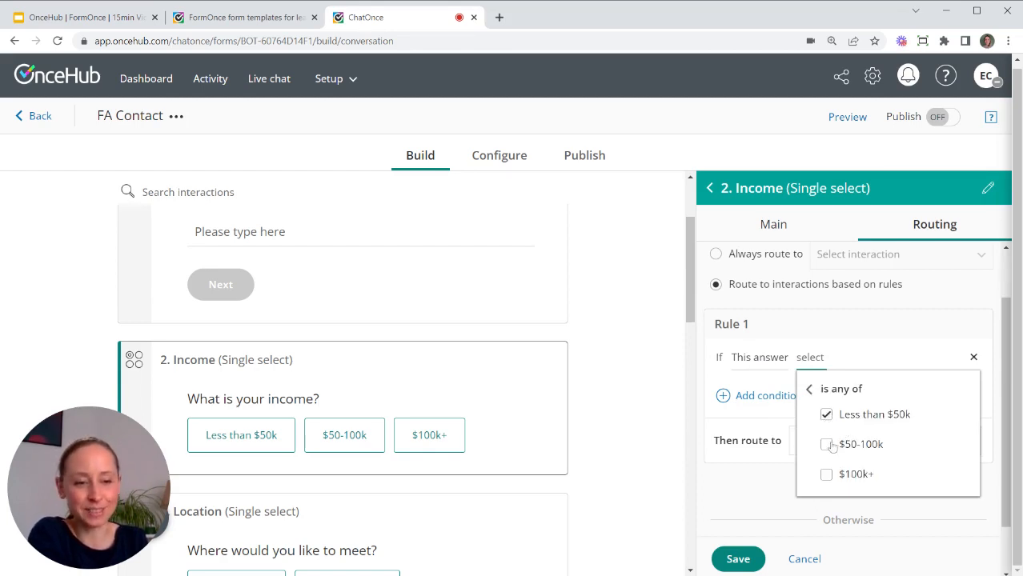
click(827, 450)
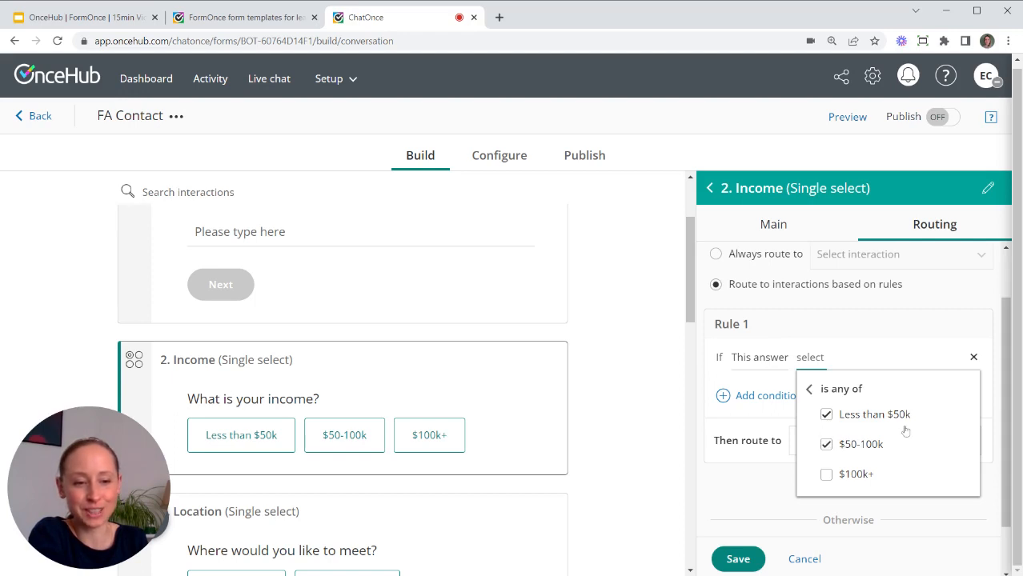
click(902, 329)
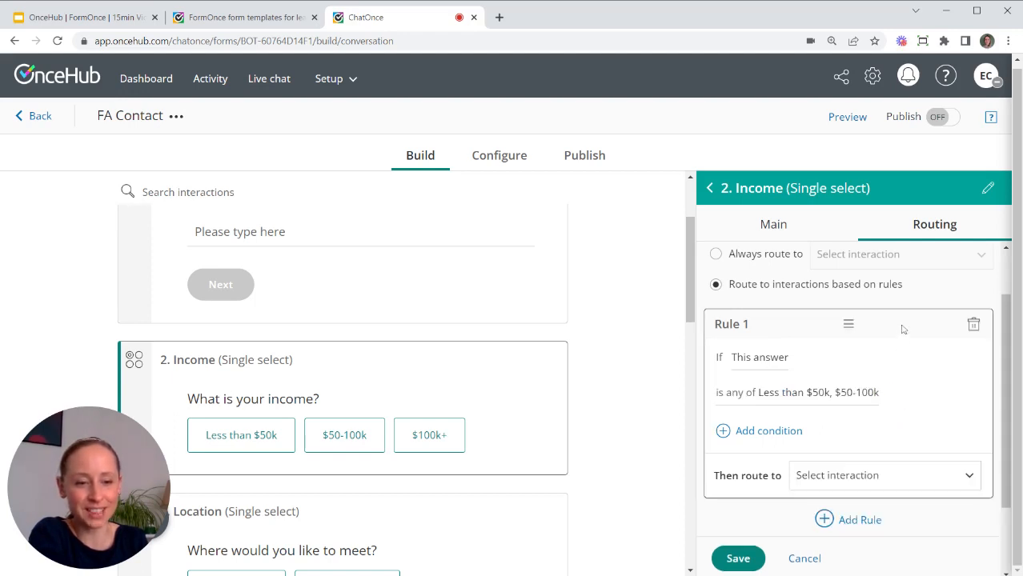
Route answers matching Rule 1 to 6. Email.
click(871, 484)
text(e)
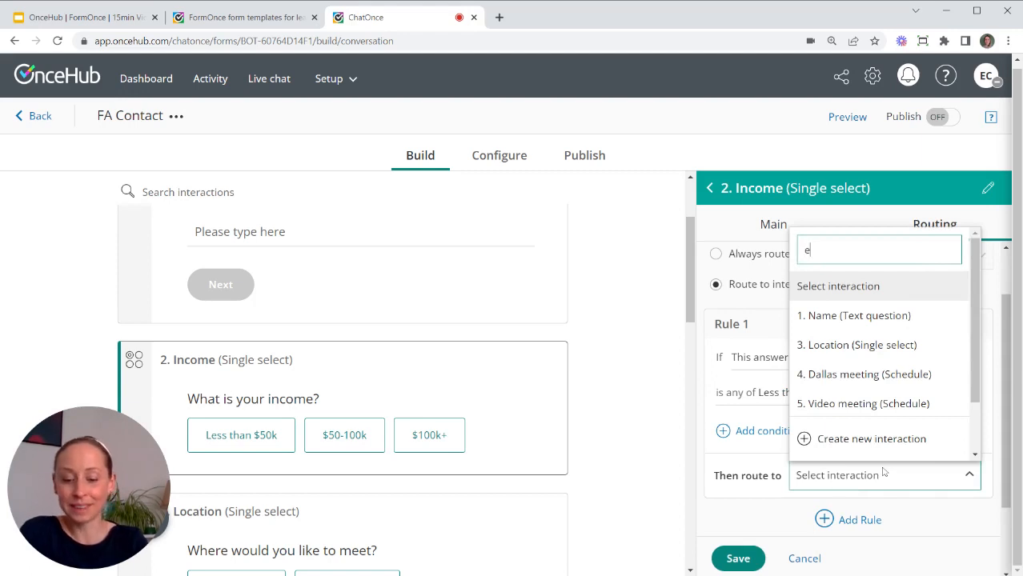
text(ma)
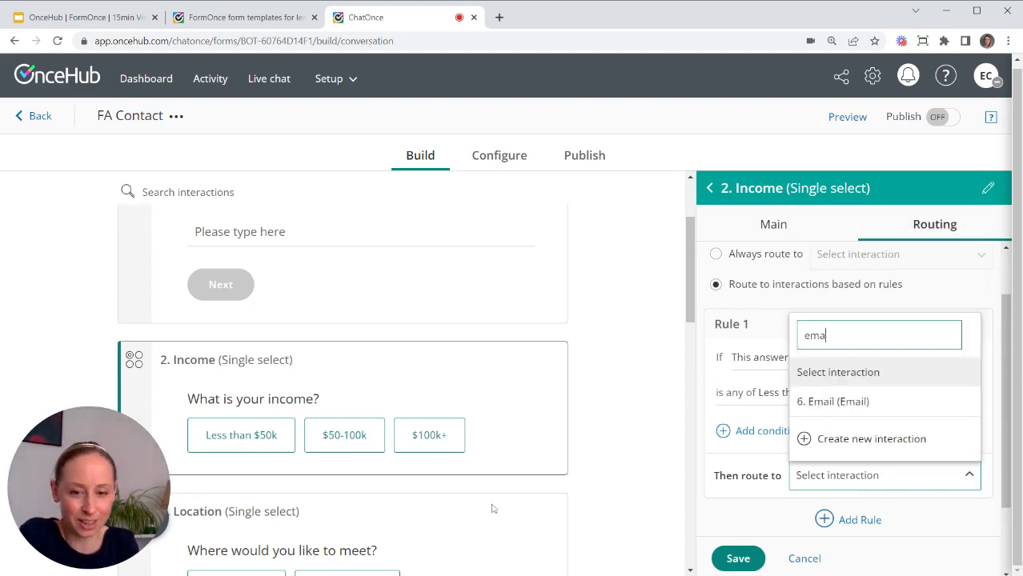
click(863, 404)
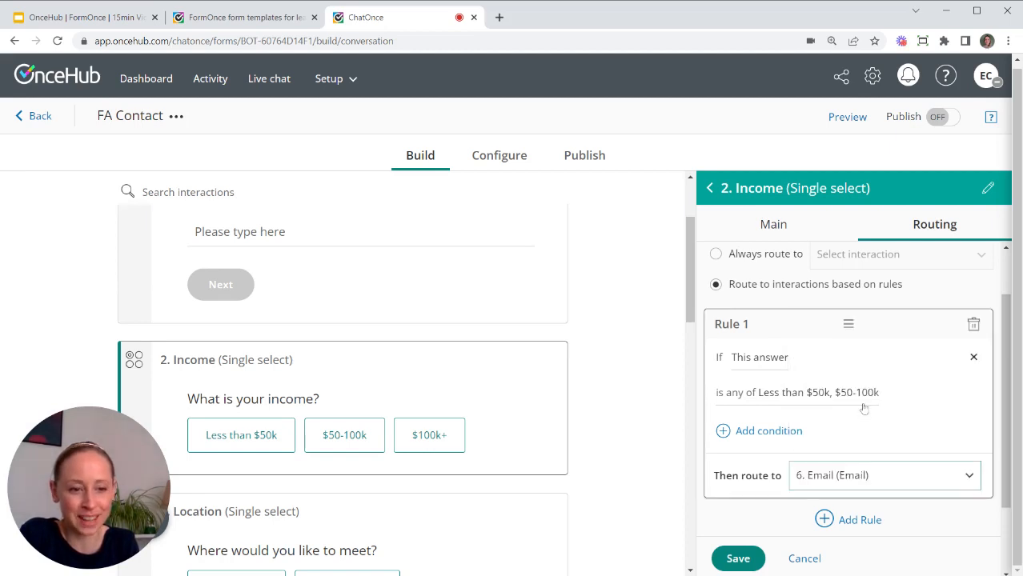
scroll(888, 456, down, 2)
scroll(890, 457, up, 2)
scroll(891, 458, up, 1)
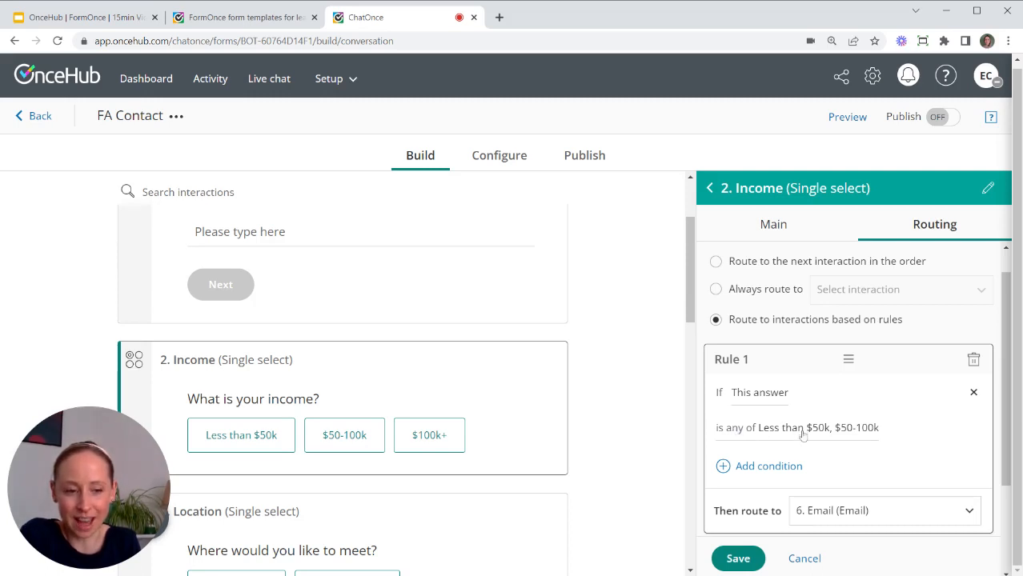
scroll(497, 410, down, 2)
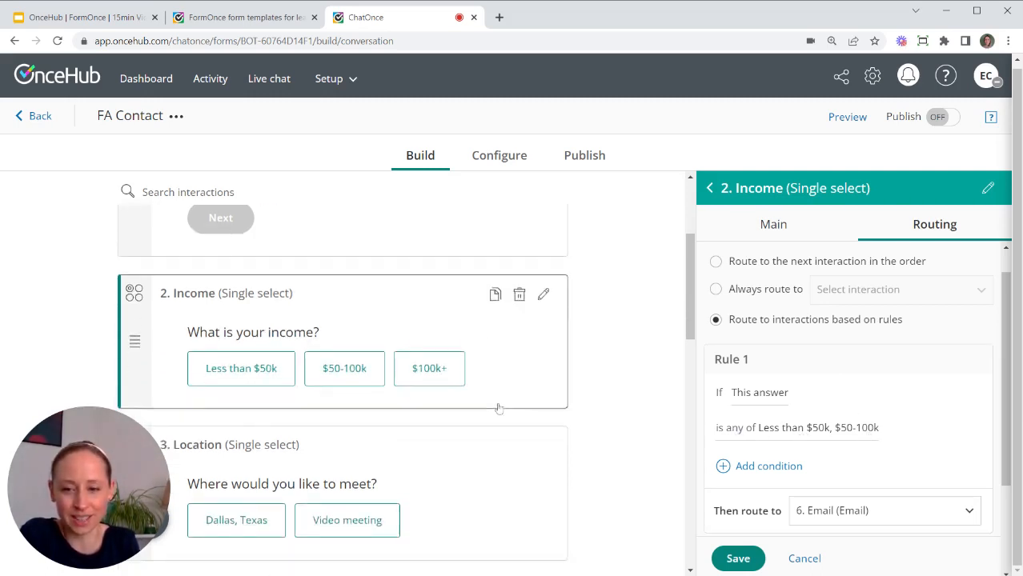
scroll(474, 292, down, 10)
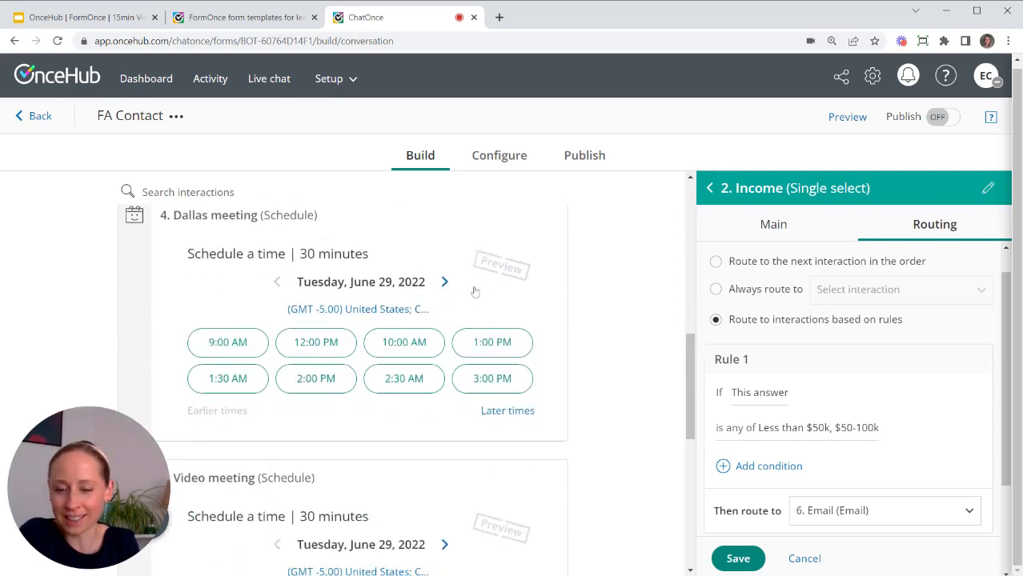
scroll(475, 292, down, 1)
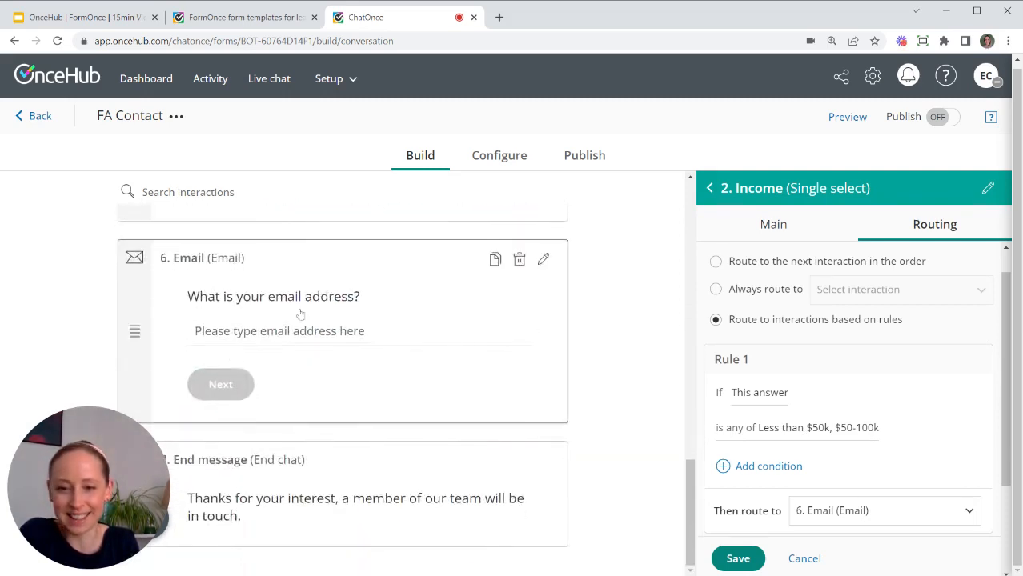
scroll(735, 475, down, 2)
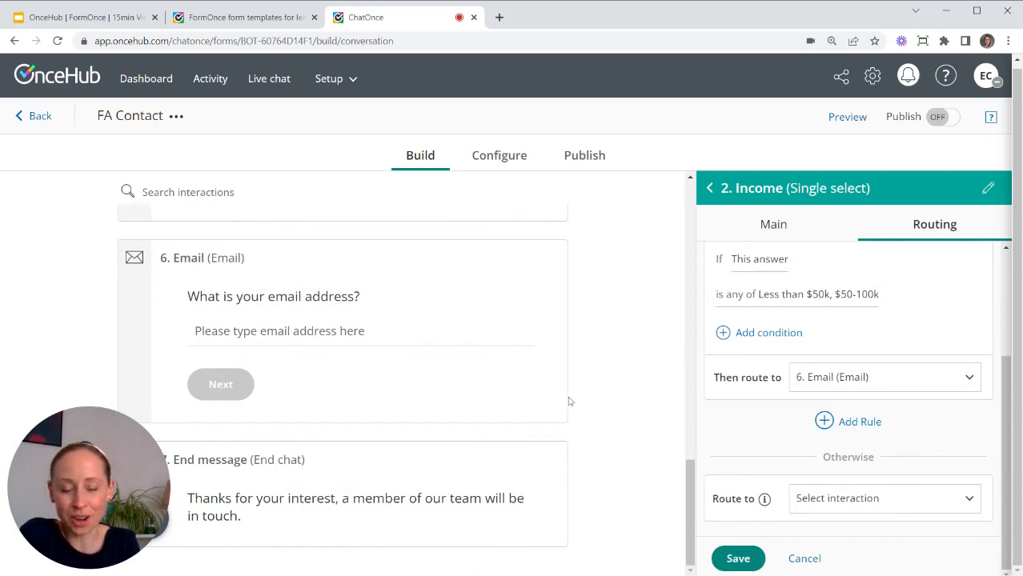
scroll(514, 320, up, 6)
scroll(407, 297, up, 5)
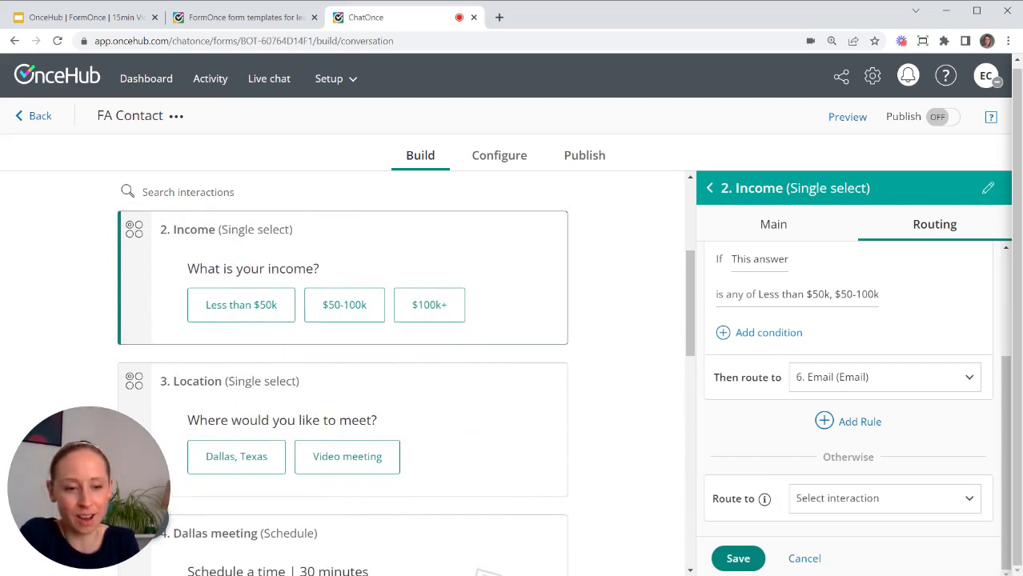
Route all other Income answers to 3. Location, save the routing, and close the panel.
click(850, 502)
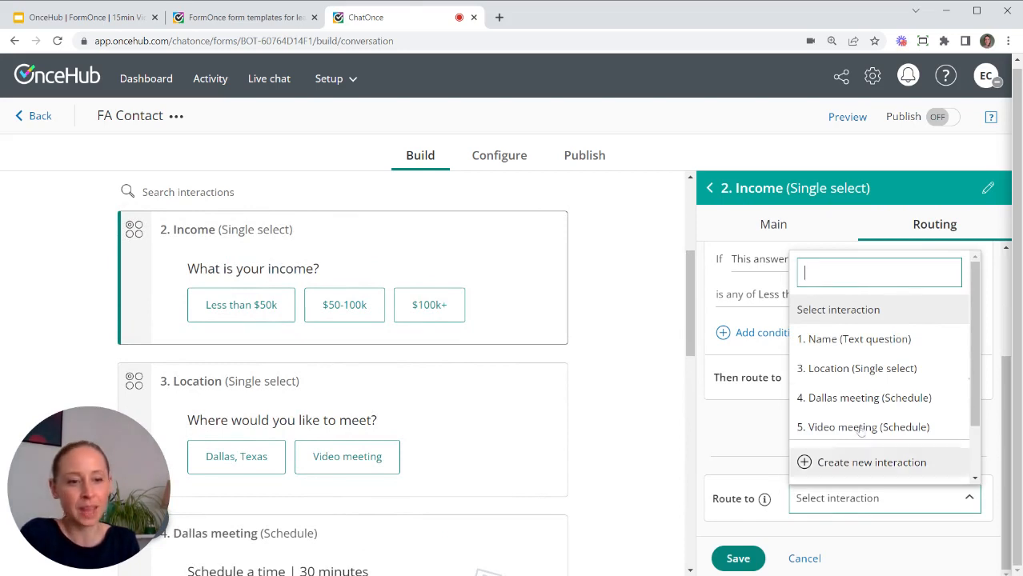
click(862, 368)
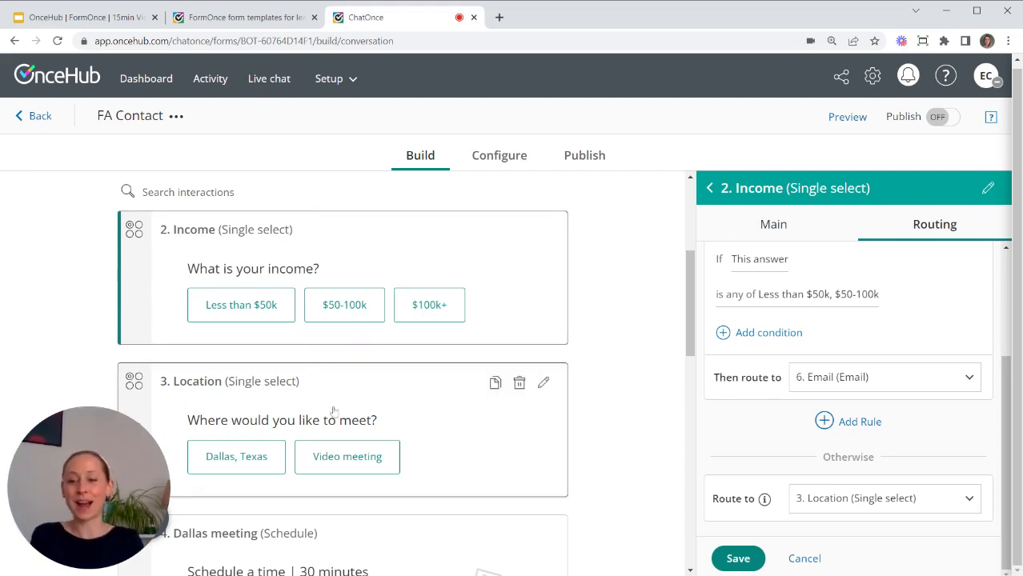
click(749, 565)
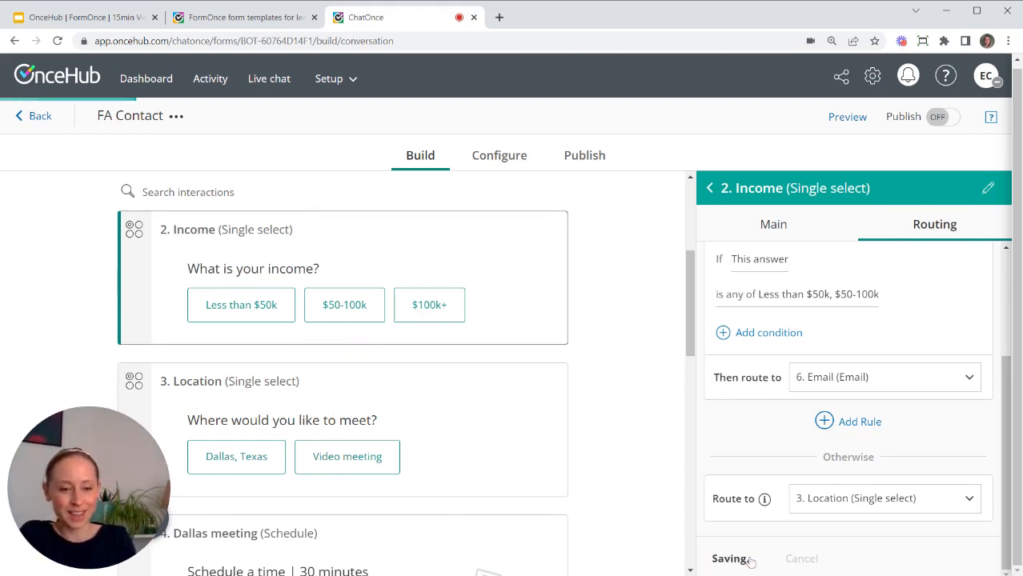
click(710, 189)
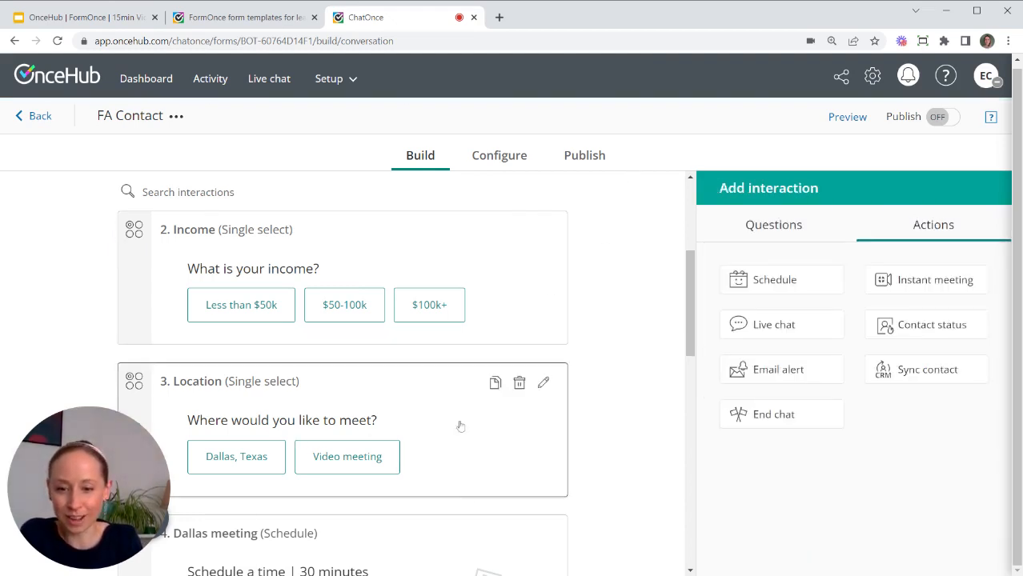
Switch Location to rule-based routing, sending 'Dallas, Texas' answers to 4. Dallas meeting.
click(412, 412)
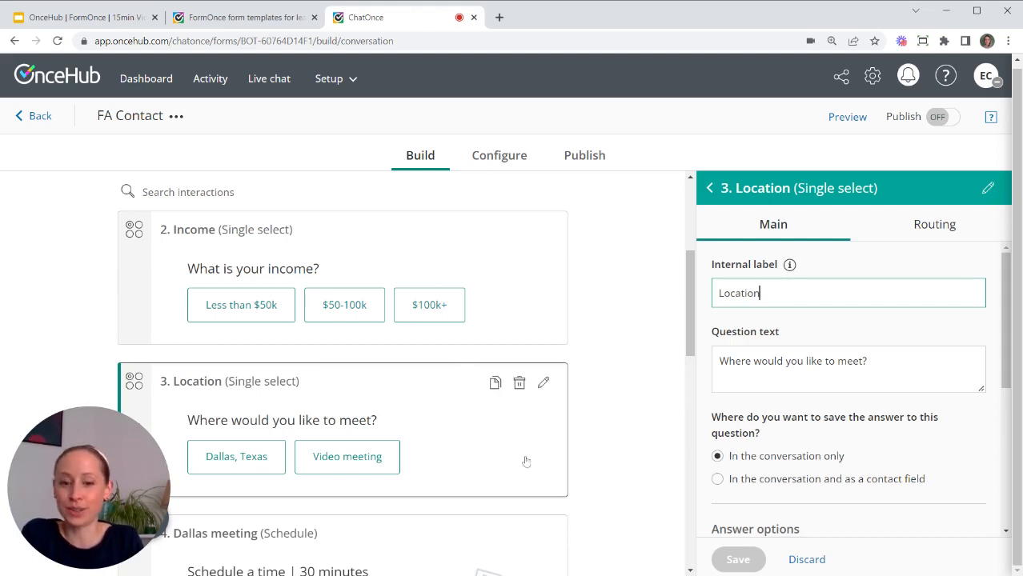
click(934, 230)
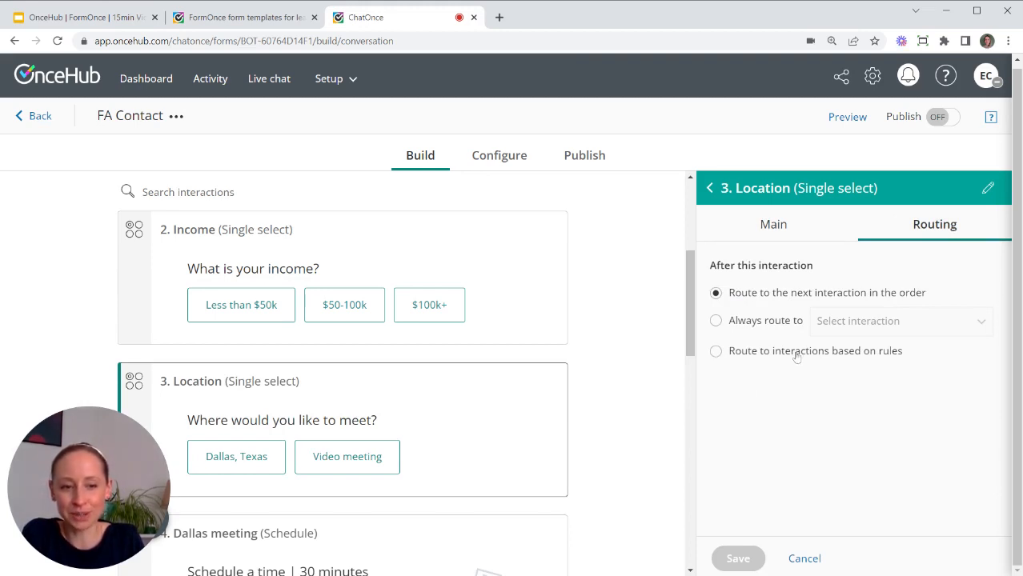
click(721, 353)
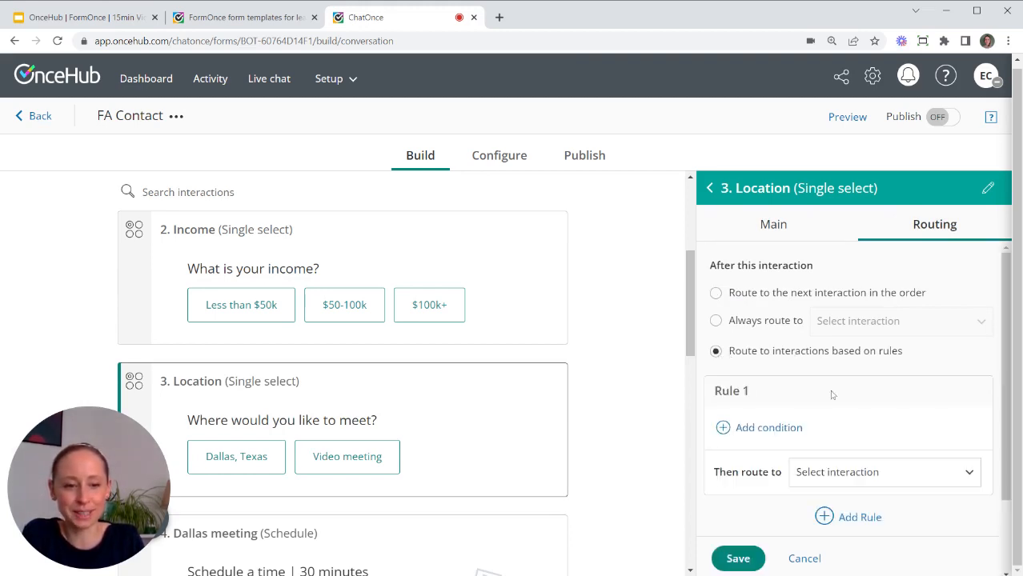
scroll(792, 385, down, 2)
click(775, 365)
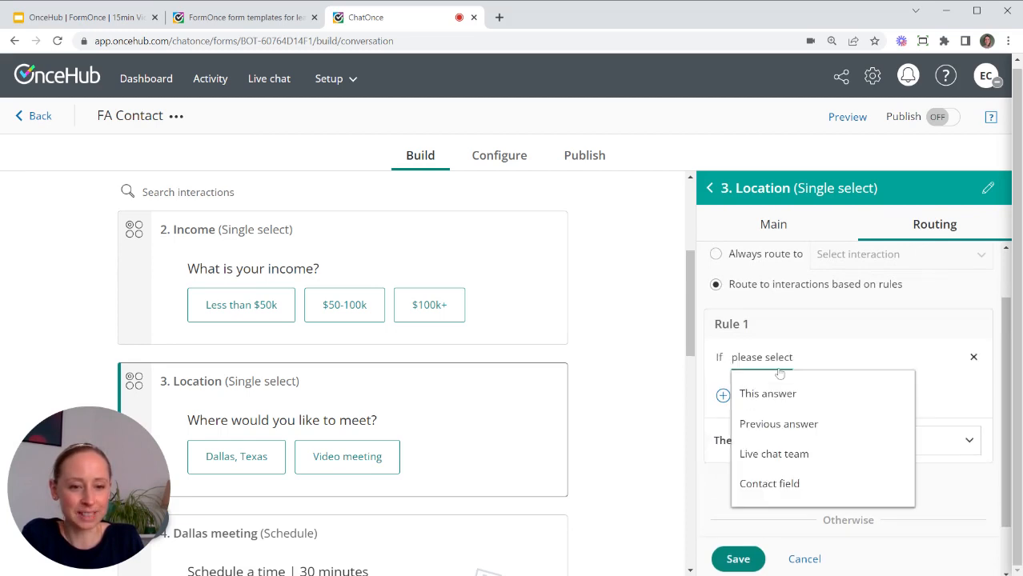
click(792, 396)
click(813, 395)
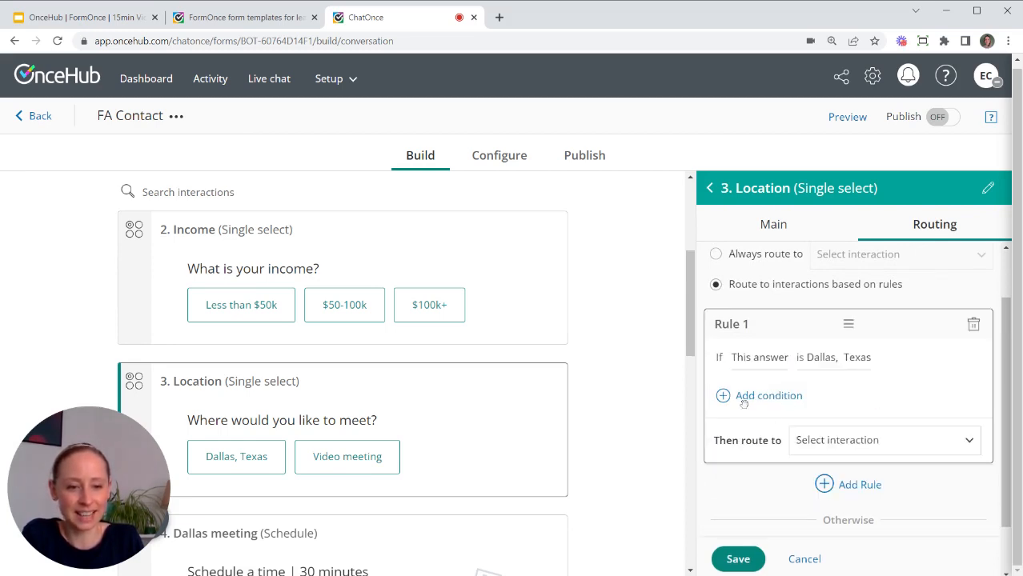
click(861, 441)
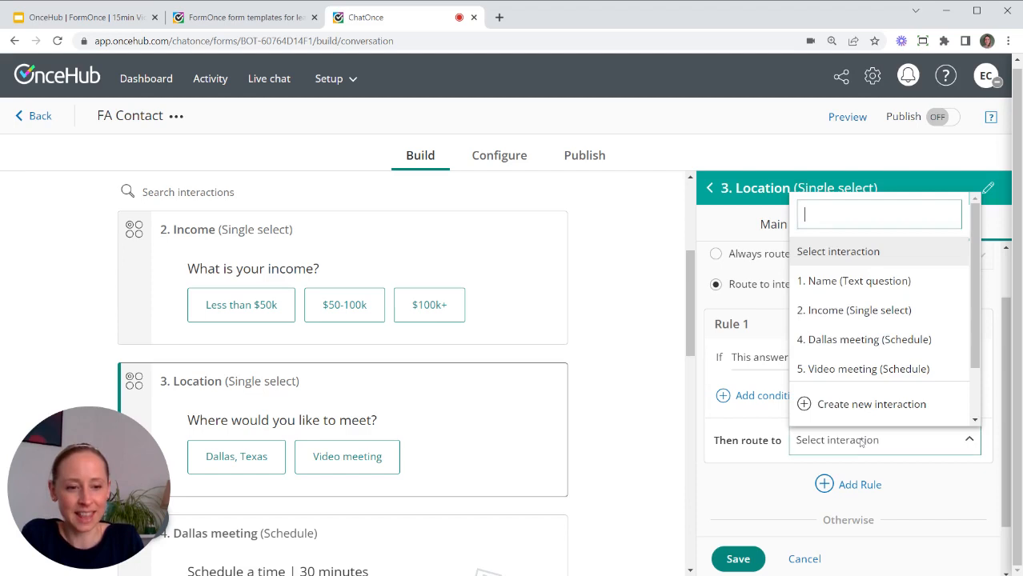
click(894, 349)
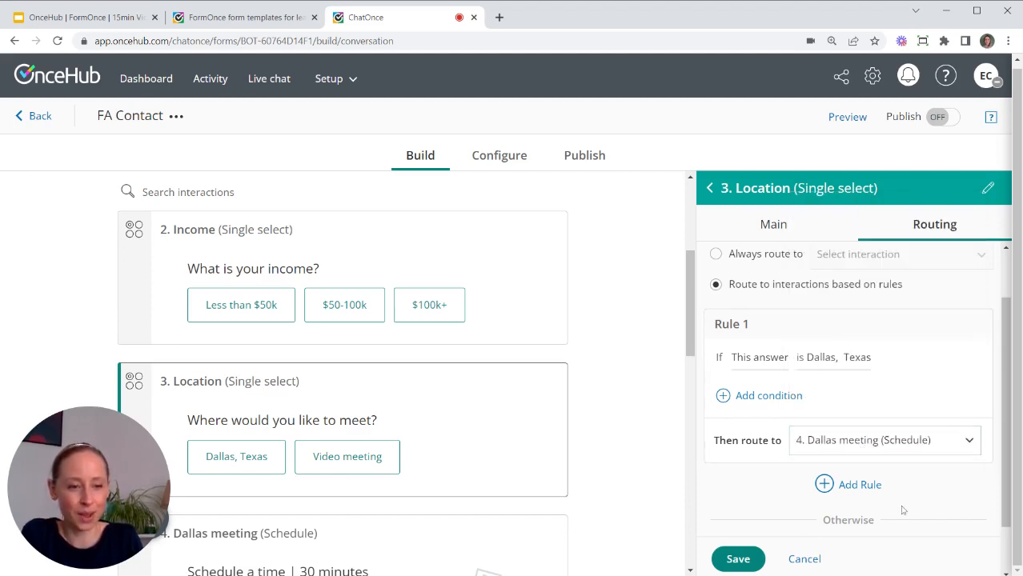
Route all other locations to 5. Video meeting and save the Location routing.
scroll(748, 560, down, 1)
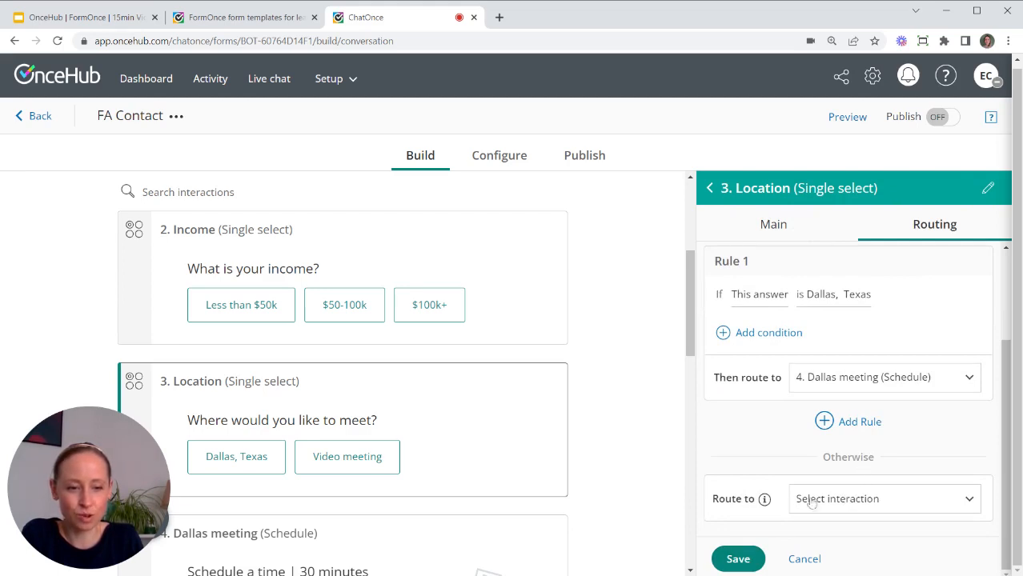
click(851, 502)
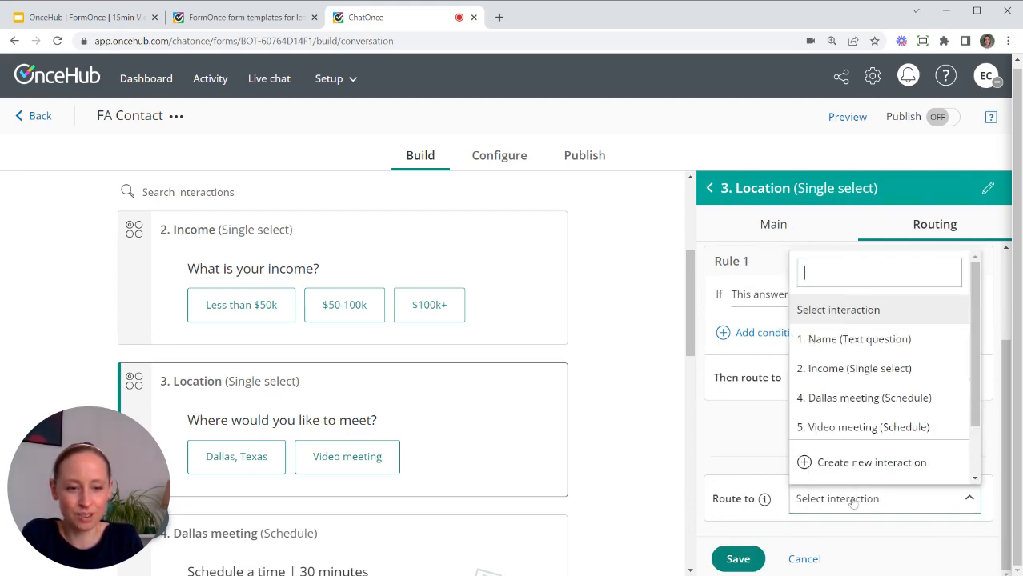
click(859, 428)
click(741, 559)
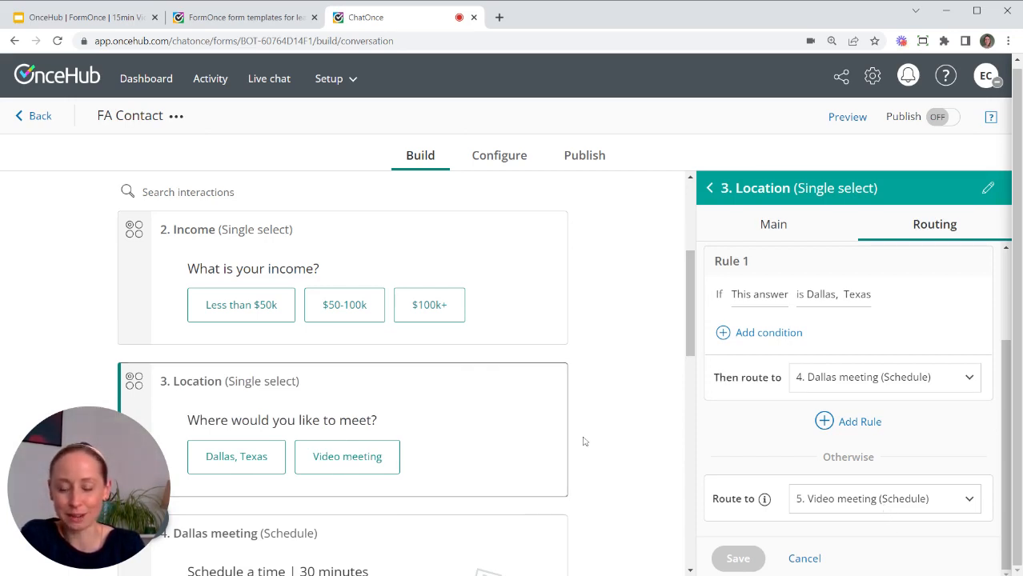
scroll(583, 441, down, 2)
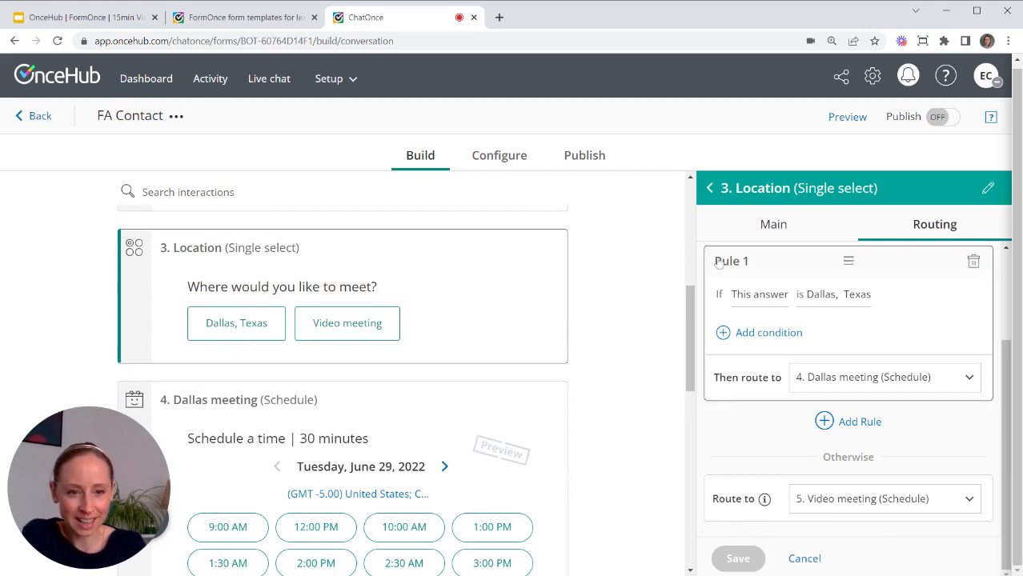
scroll(603, 328, down, 9)
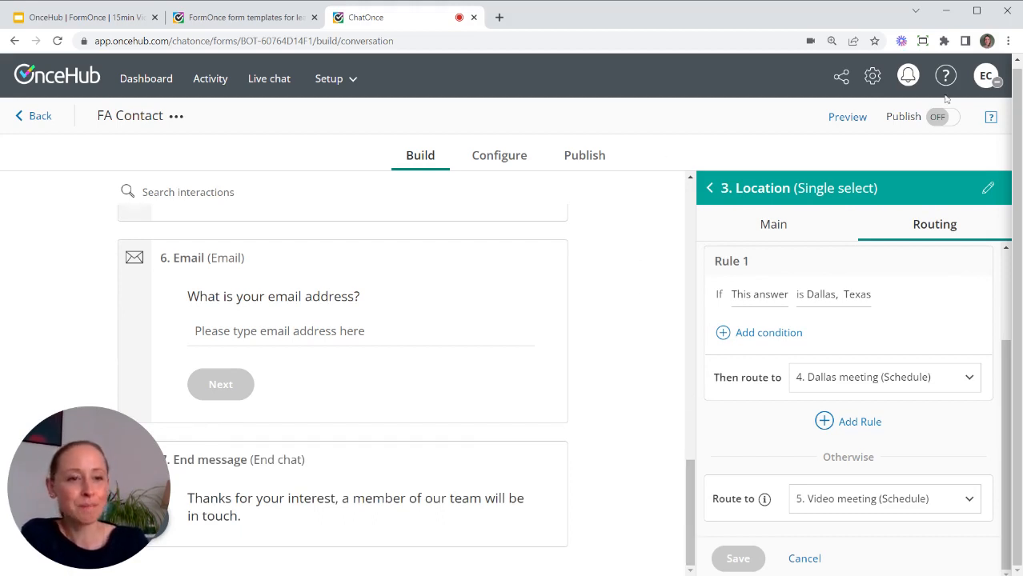
Live-preview the form with a visitor name, $50-100k income and an email, reach the team-will-be-in-touch message, then restart.
click(847, 117)
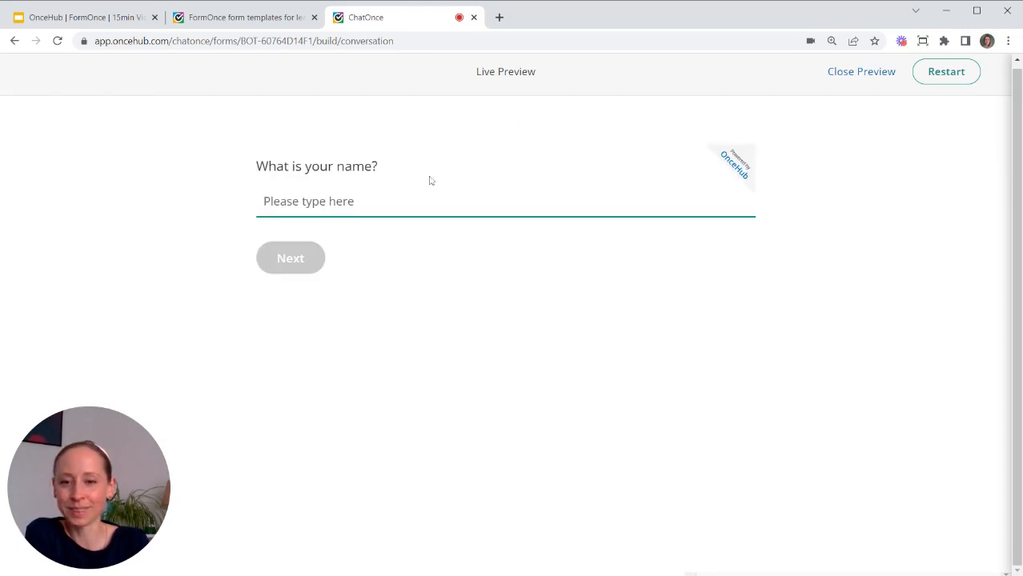
text(Elva)
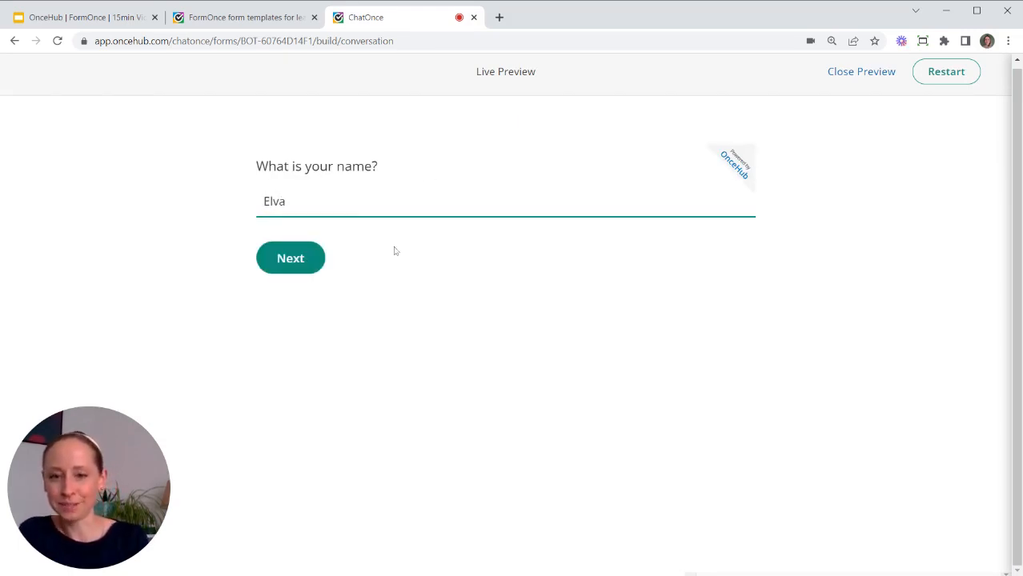
click(281, 261)
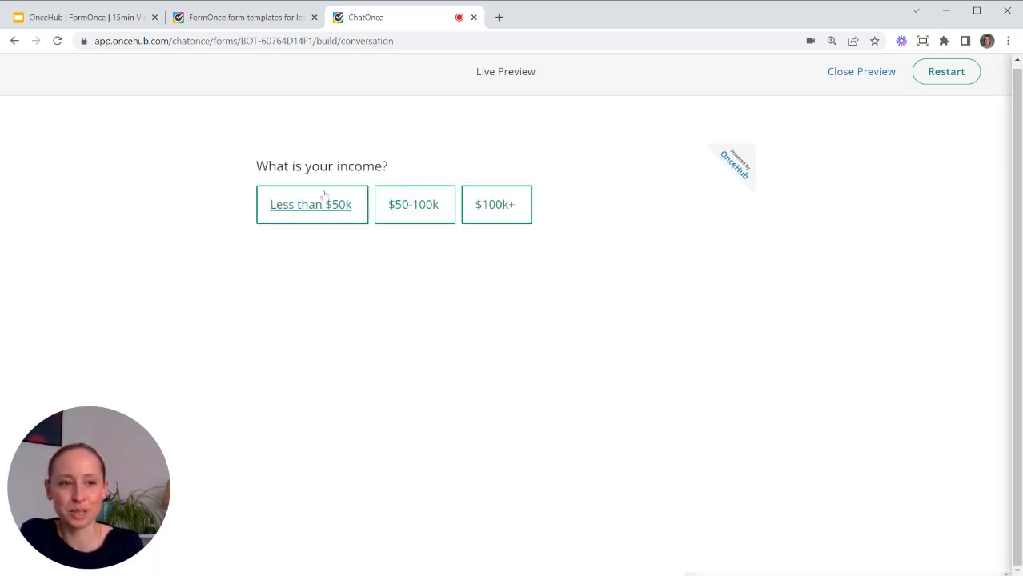
click(416, 210)
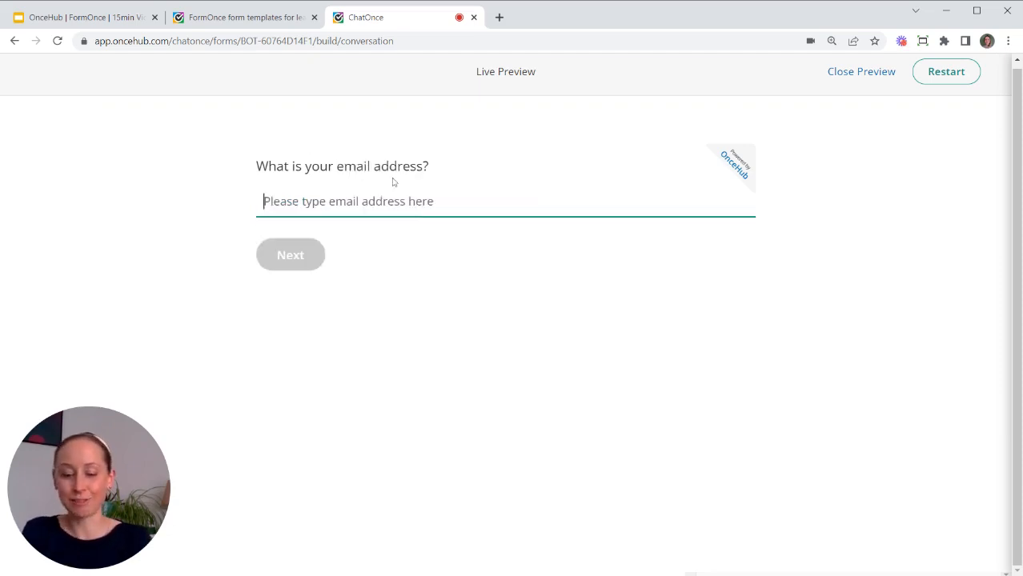
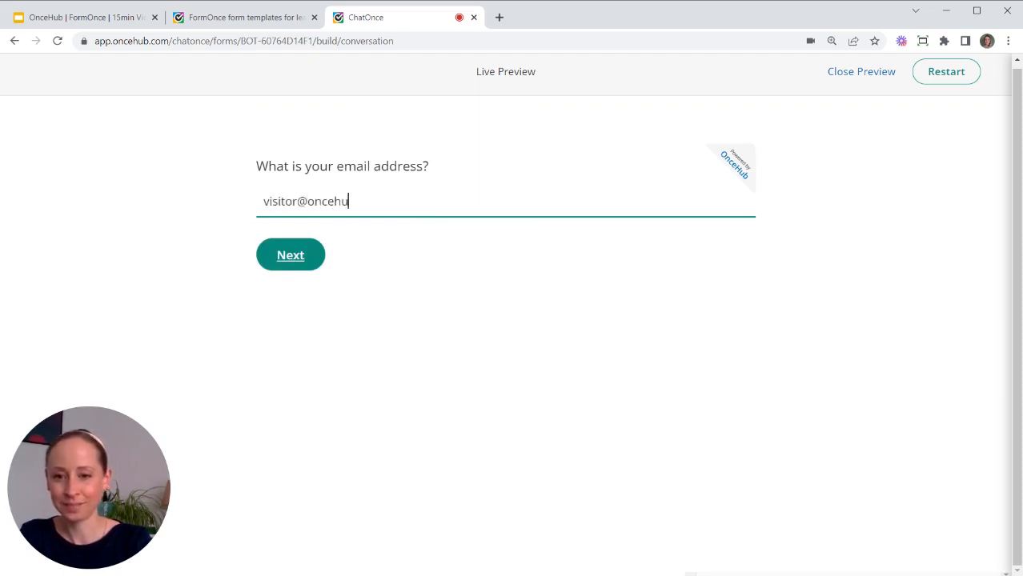
key(Return)
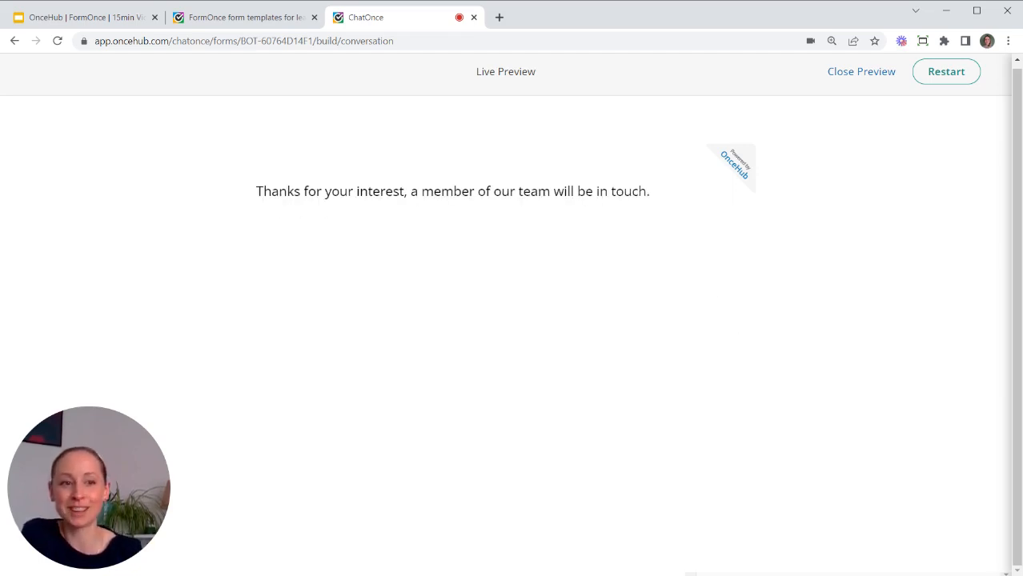
click(946, 77)
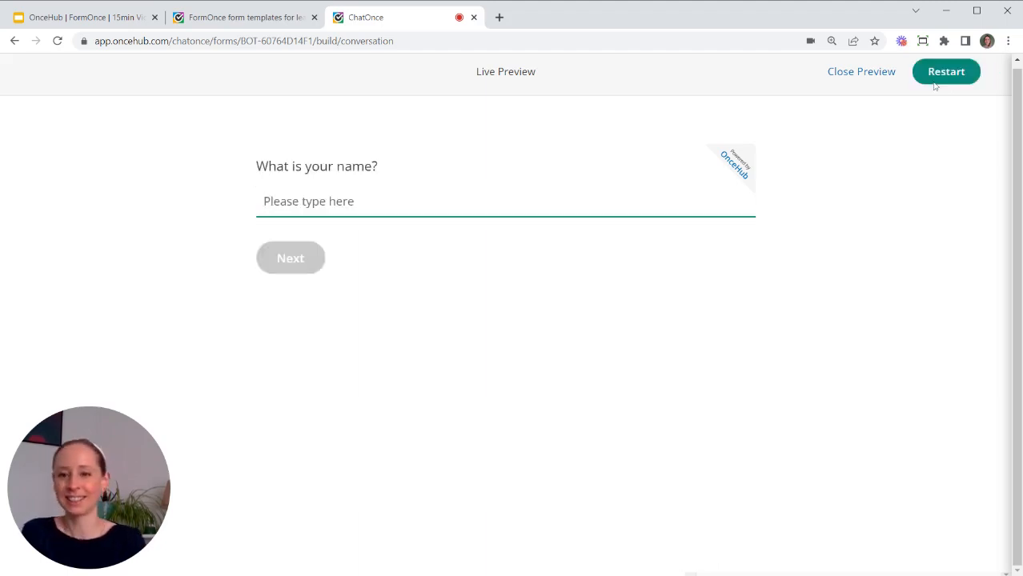
Answer the preview as a $100k+ visitor wanting a Video meeting, giving a name and email.
text(Elva)
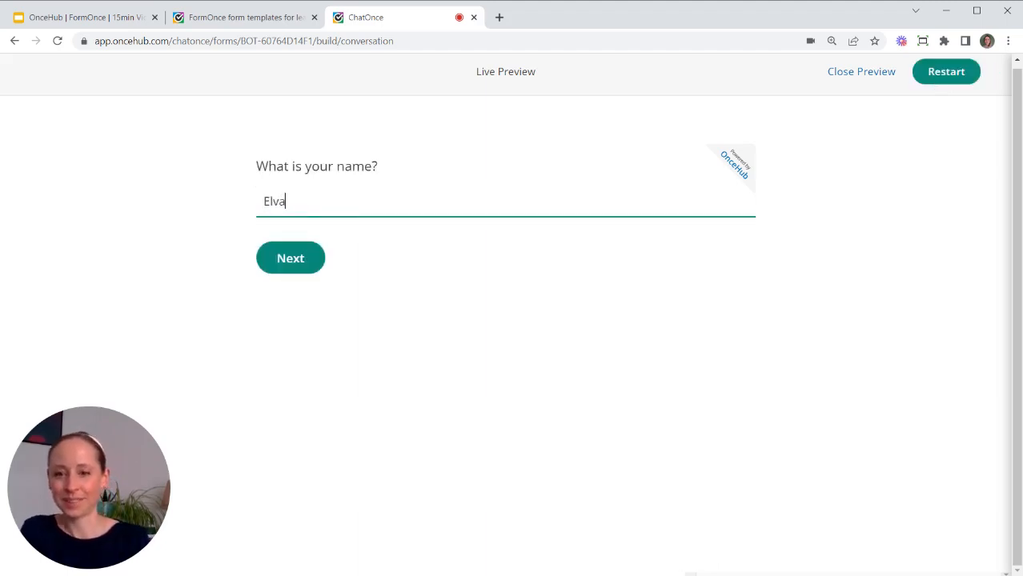
click(291, 259)
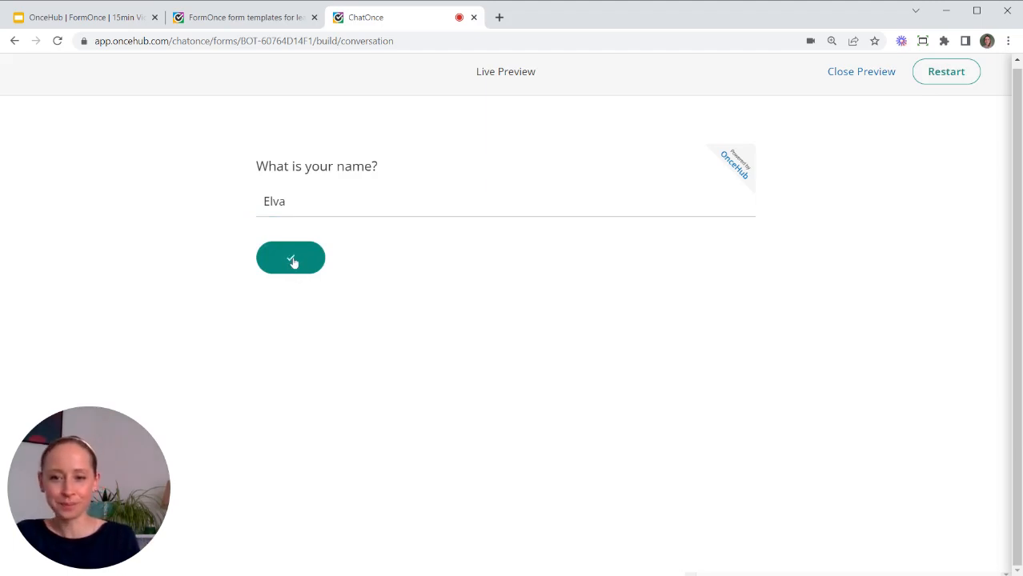
click(502, 211)
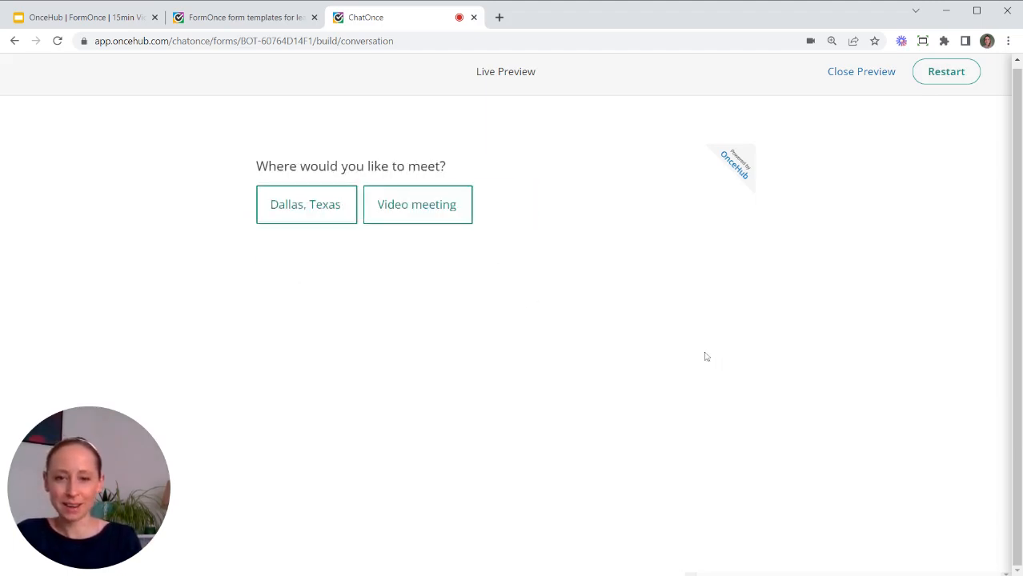
click(422, 215)
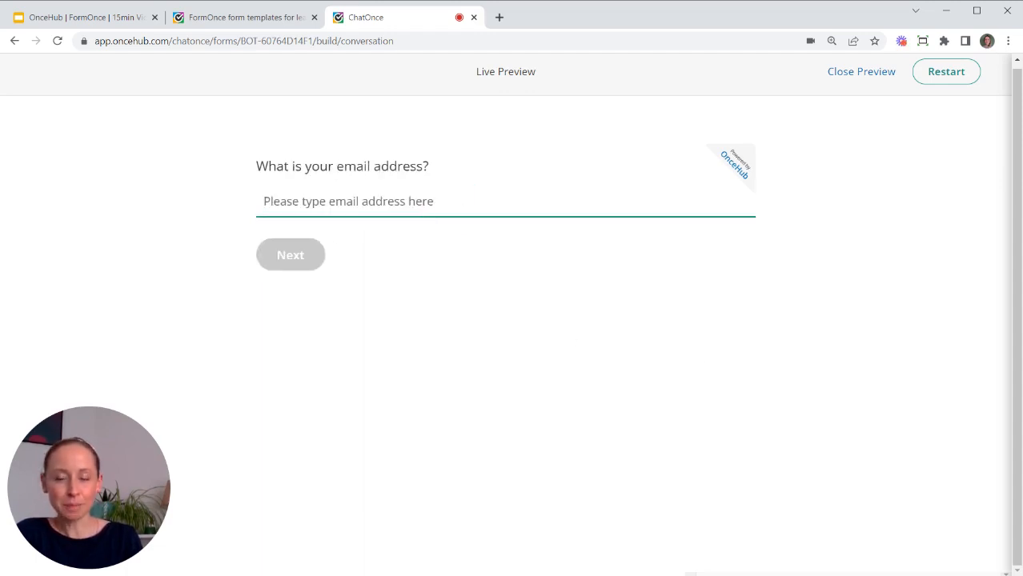
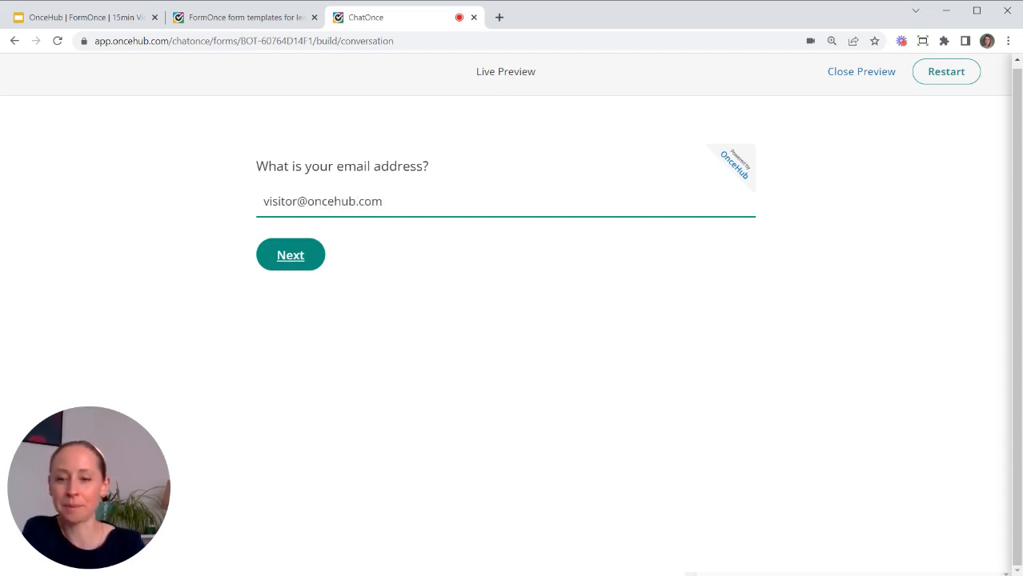
click(290, 255)
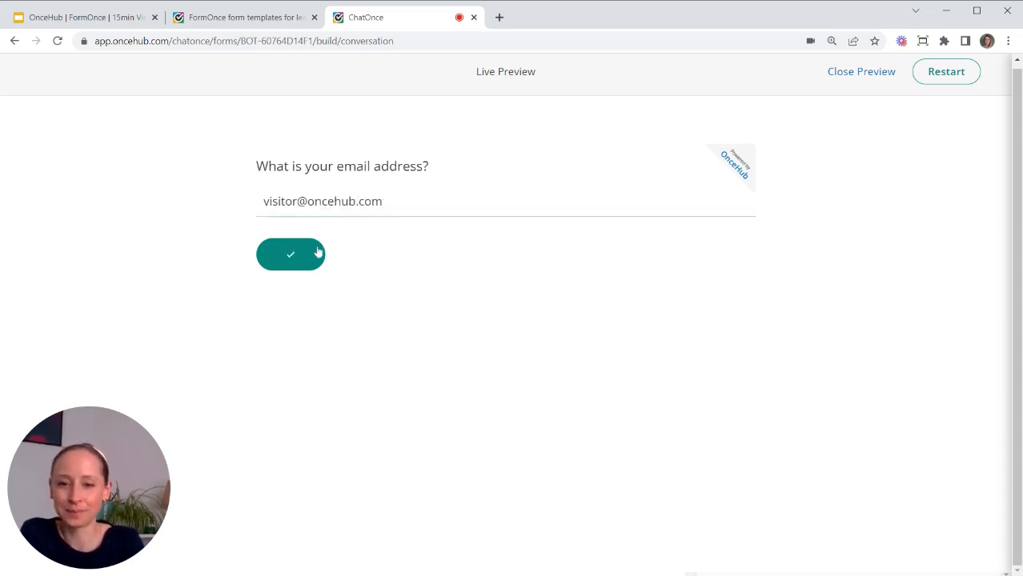
Book the 2:00 PM June 29 slot and close the preview.
click(708, 328)
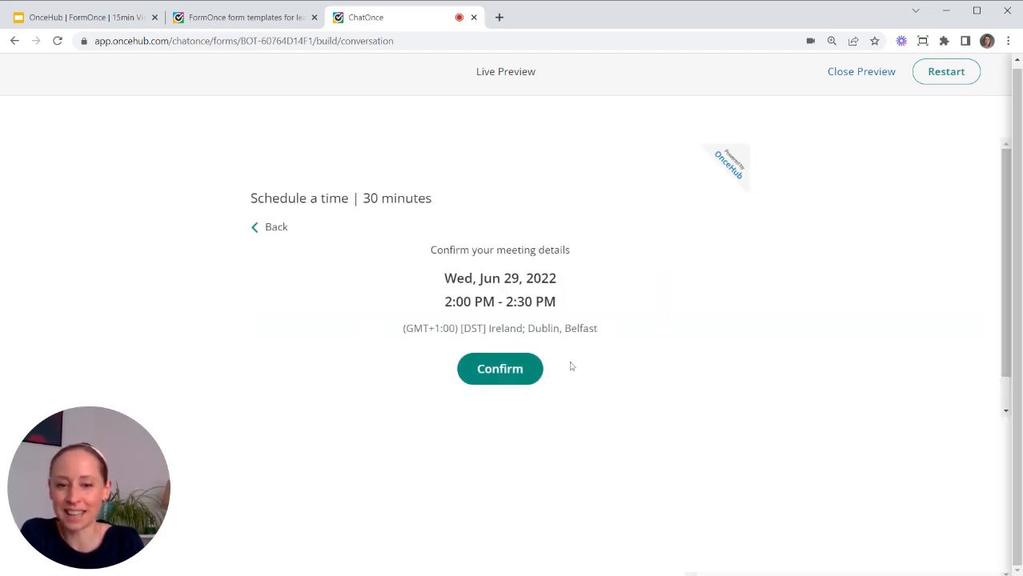
click(518, 372)
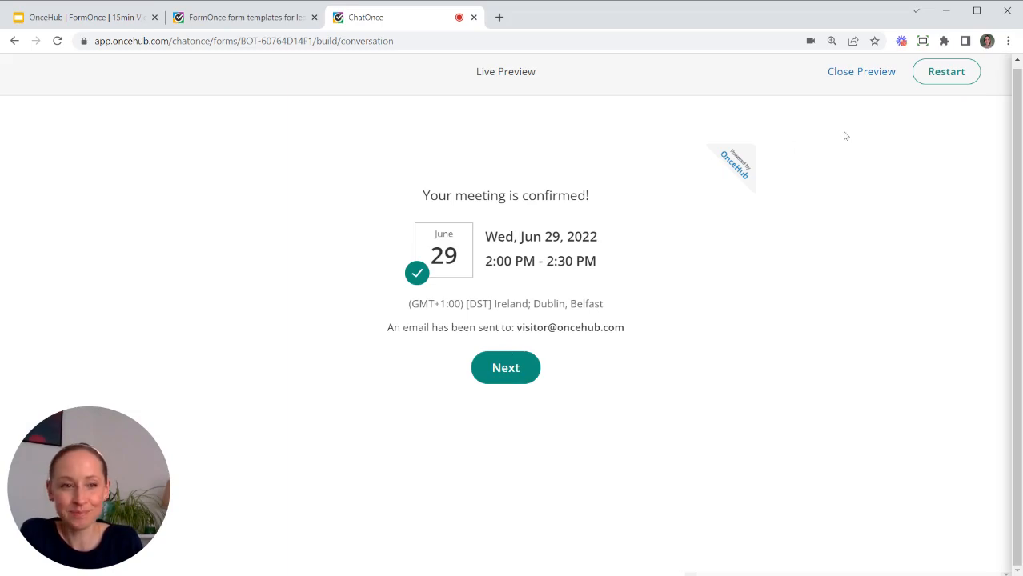
click(863, 74)
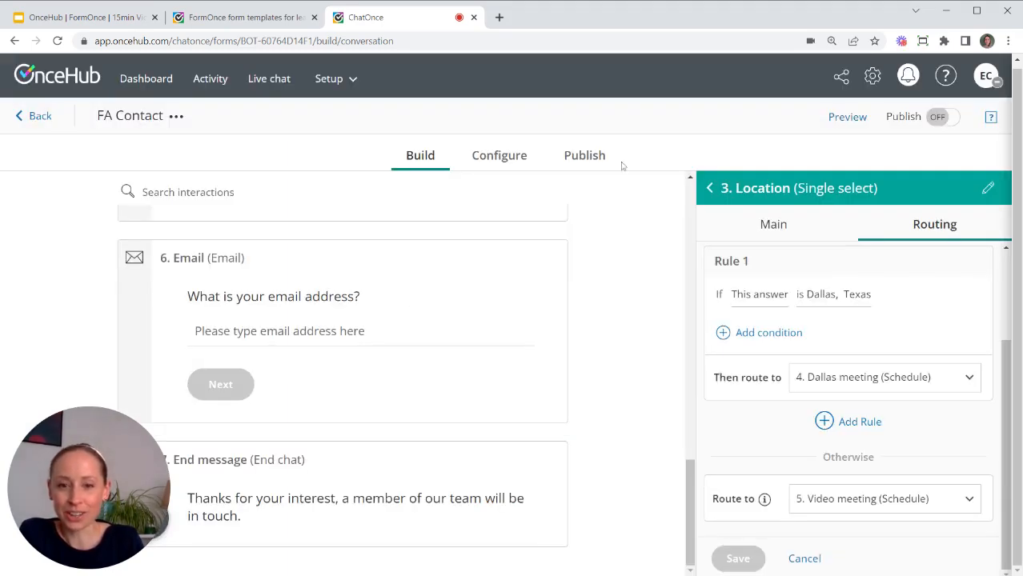
Scroll through the build list to review the Dallas meeting and Video meeting scheduling steps.
drag(690, 468, 694, 169)
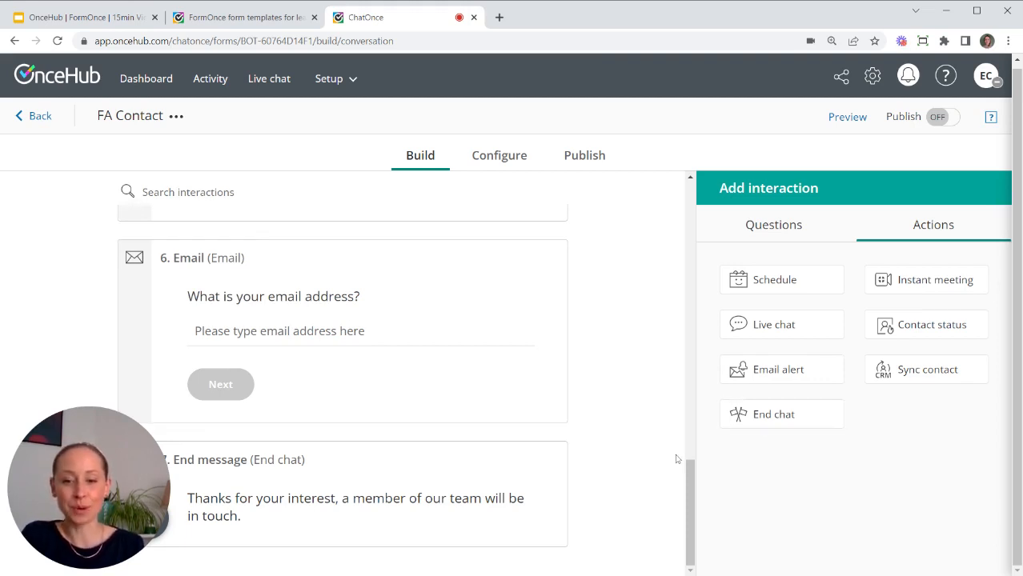
scroll(677, 459, up, 3)
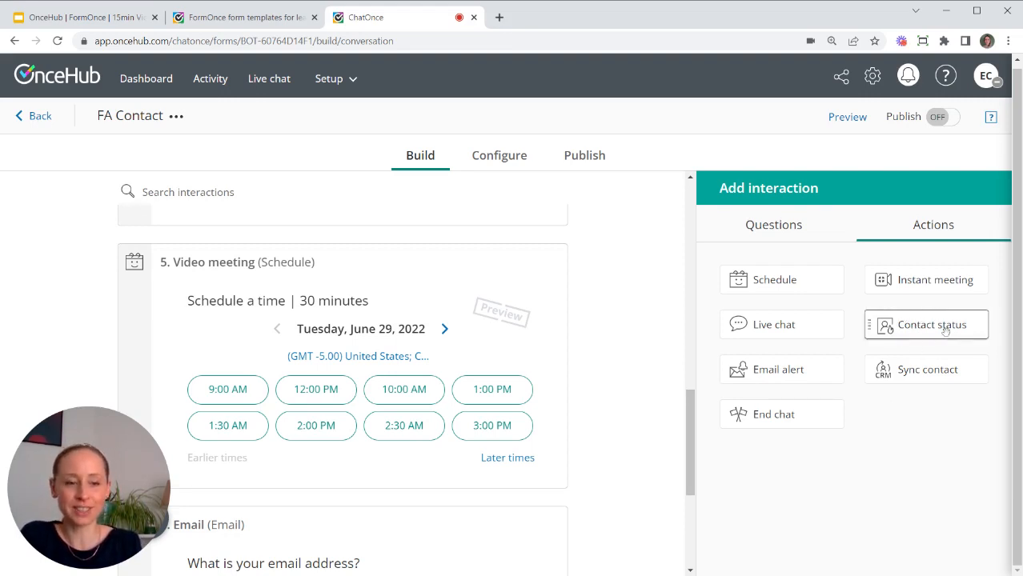
scroll(512, 355, up, 3)
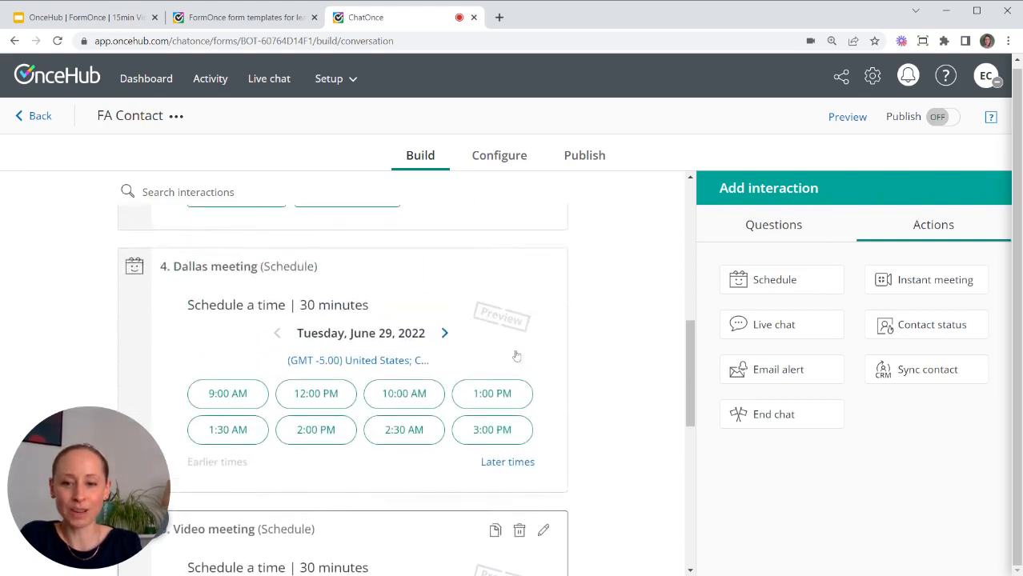
click(901, 327)
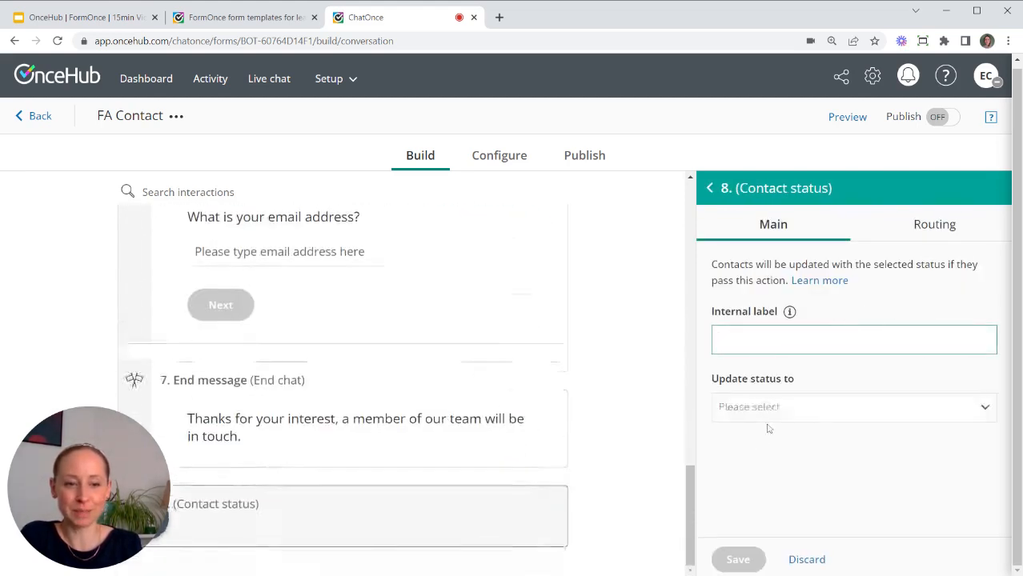
click(796, 408)
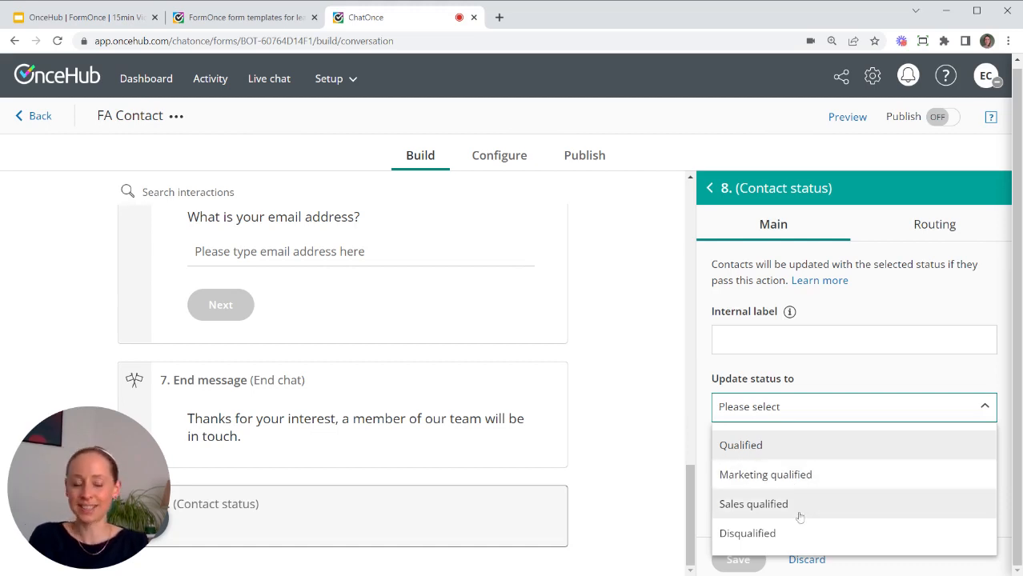
click(846, 382)
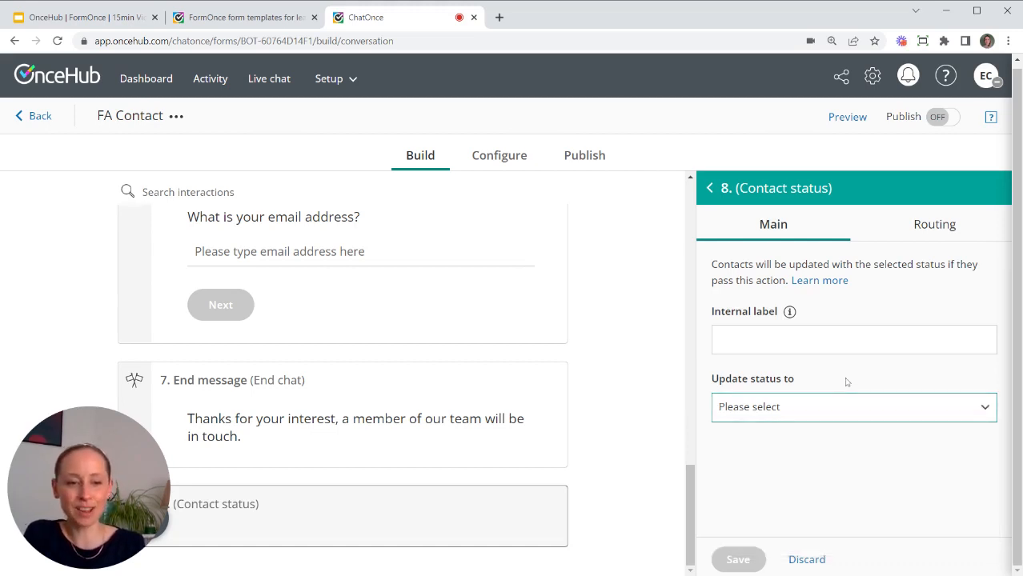
click(711, 194)
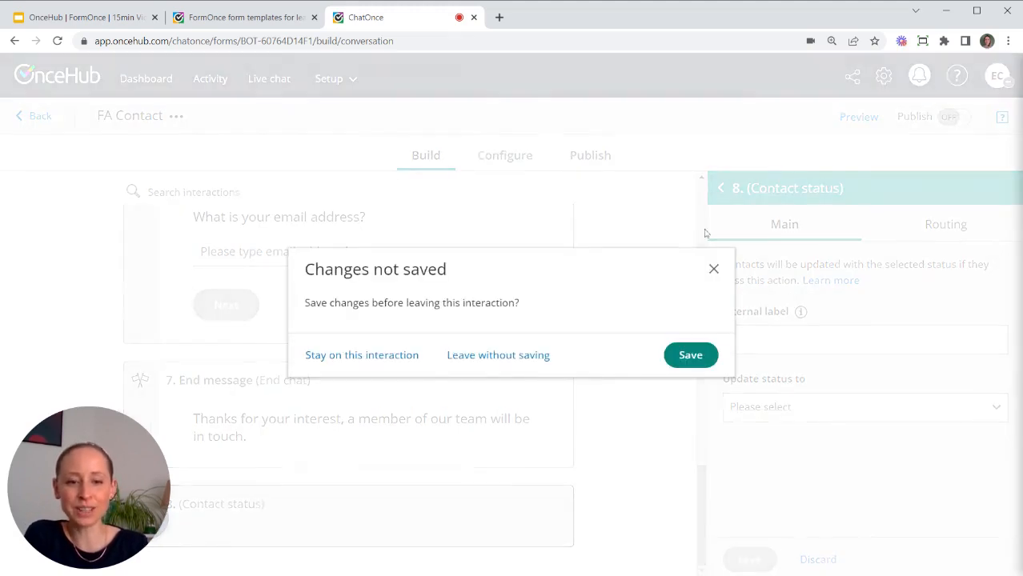
click(506, 359)
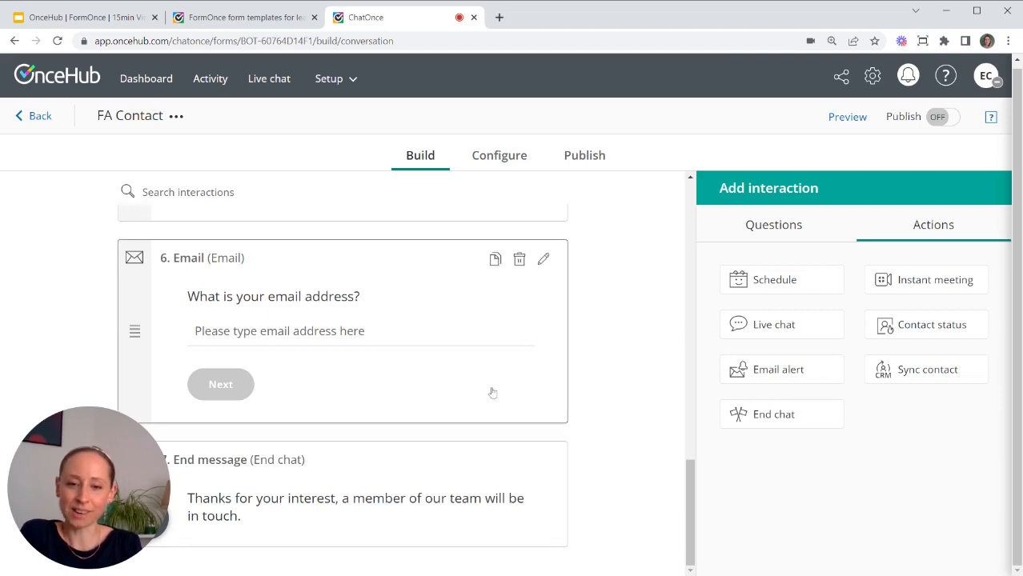
Scroll the build list to the top and switch to the FormOnce presentation slide.
scroll(427, 342, up, 3)
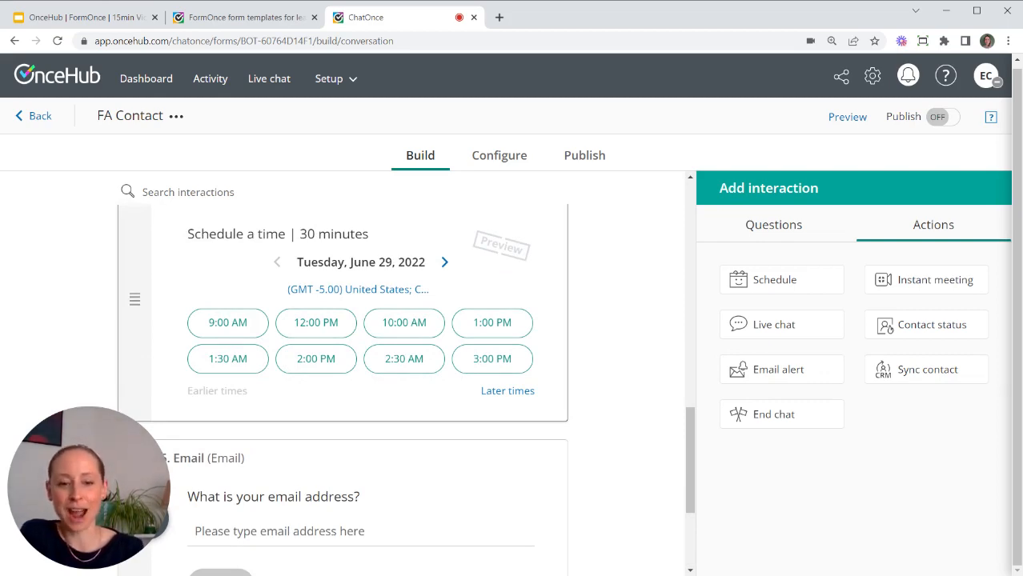
scroll(663, 222, up, 10)
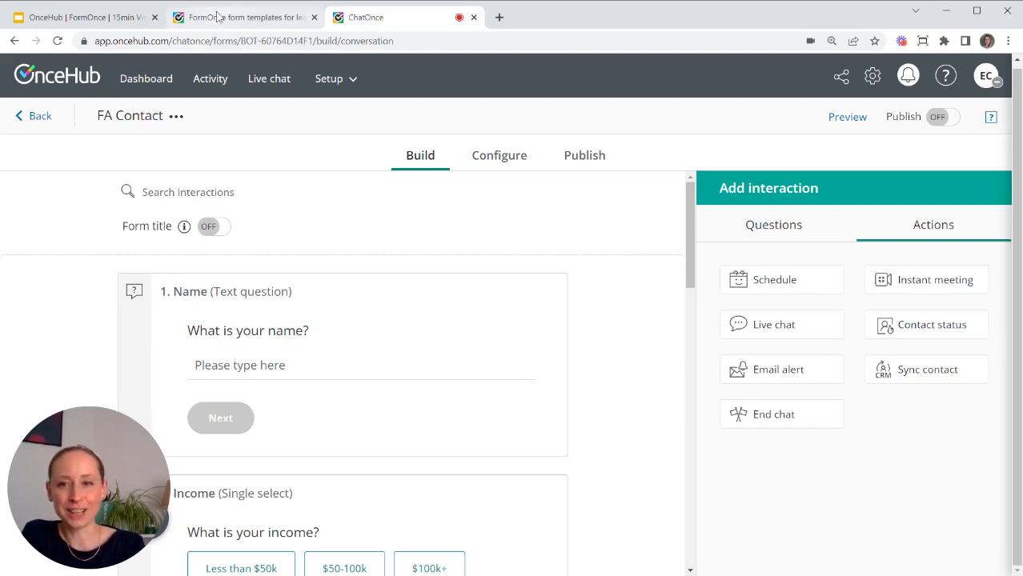
click(133, 20)
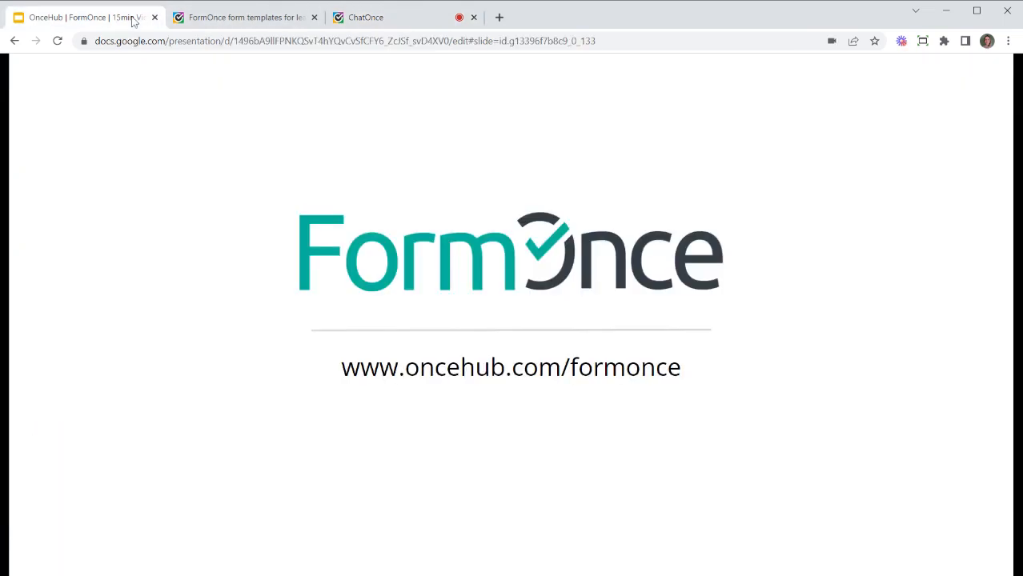